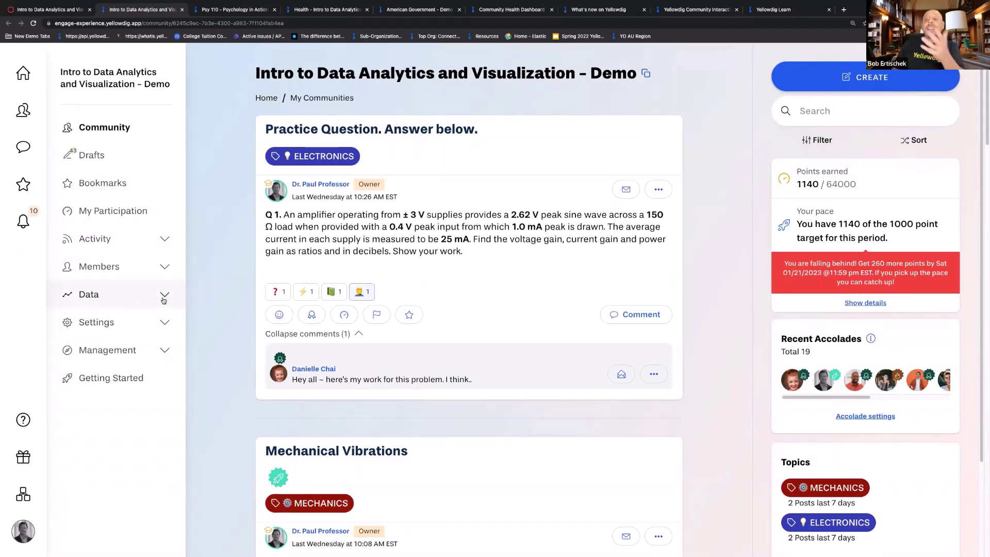
- Open the Community Health report for the Intro to Data Analytics and Visualization community and review the all-time summary cards
left_click(163, 298)
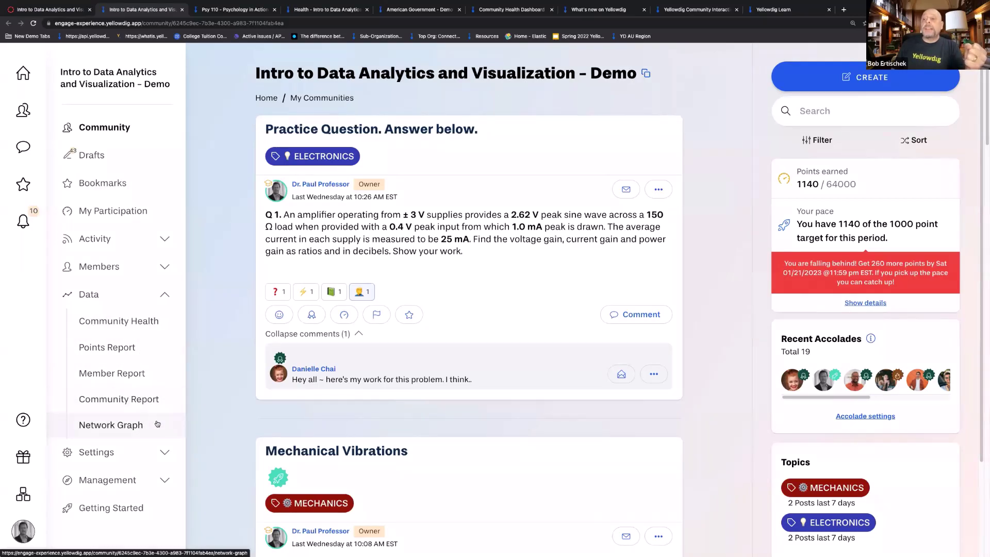
left_click(141, 327)
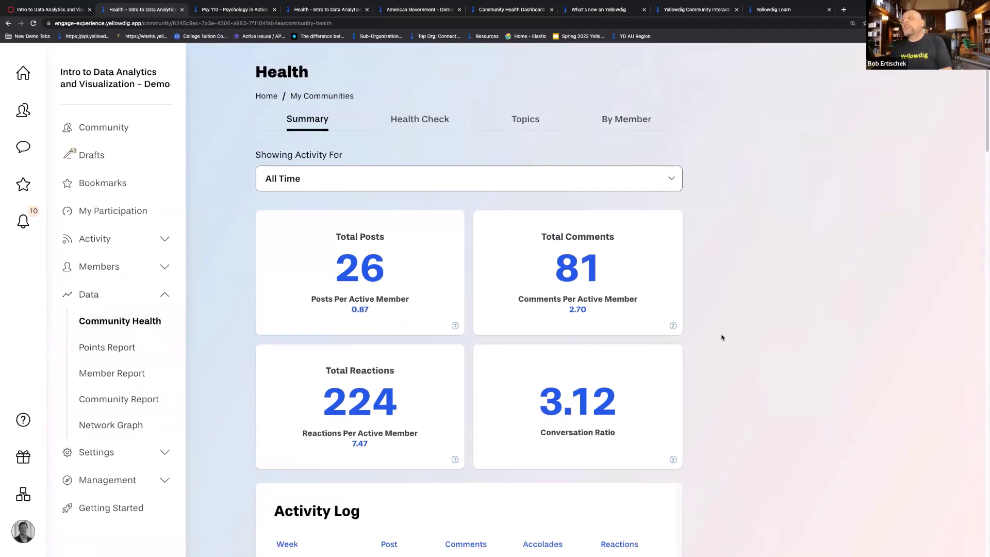
scroll(730, 336, "down", 1)
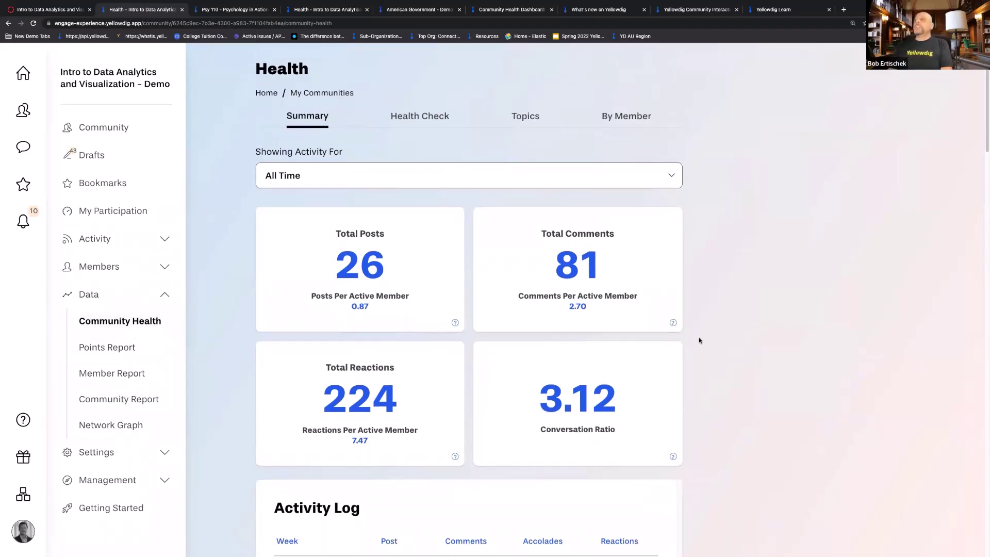
scroll(703, 332, "down", 1)
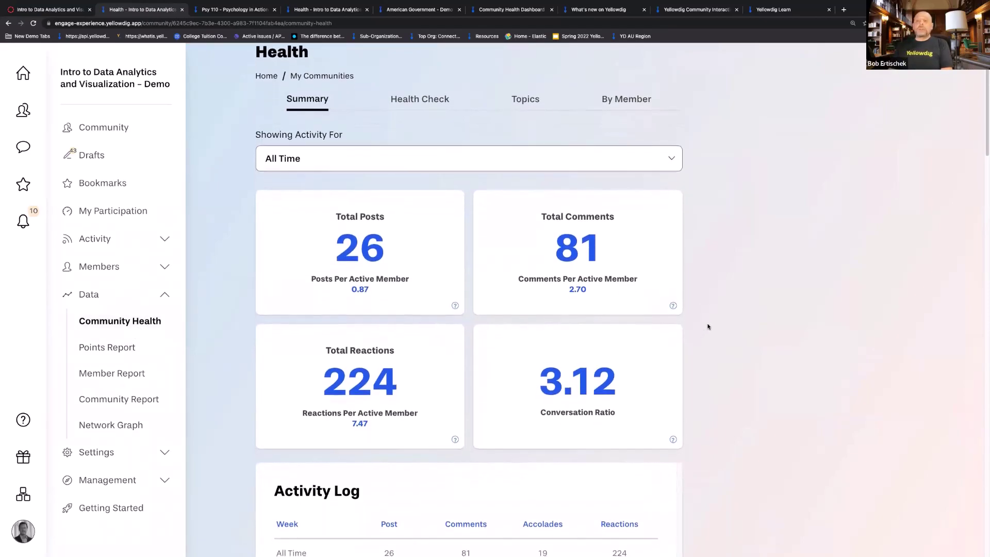
scroll(708, 327, "down", 1)
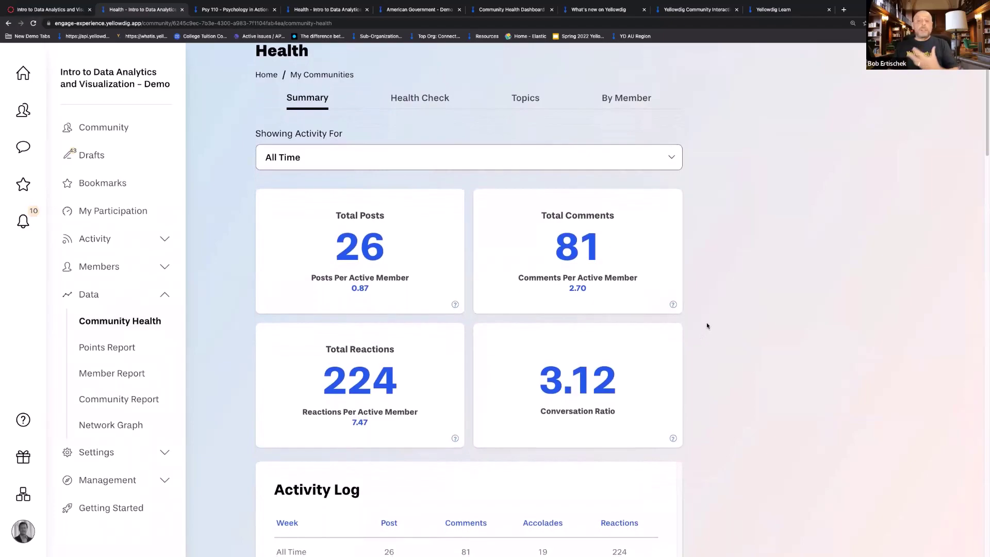
scroll(705, 325, "down", 4)
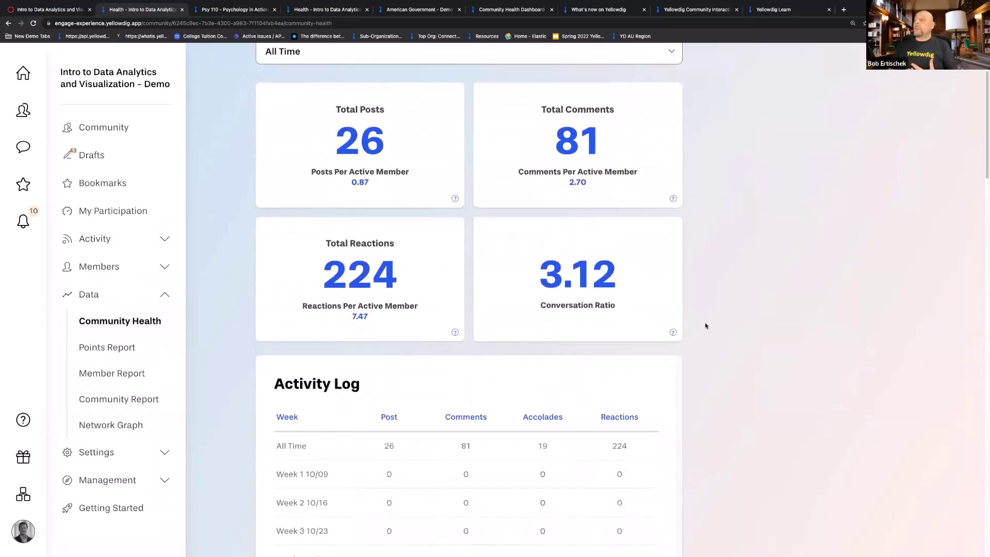
scroll(694, 322, "up", 1)
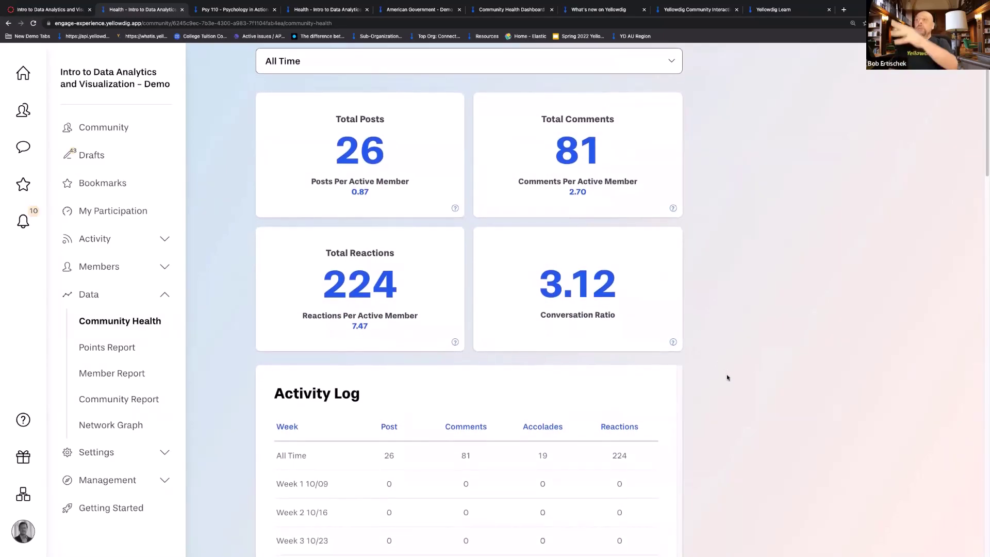
- Examine the weekly rows of the Activity Log and return to the Conversation Ratio card
scroll(722, 373, "down", 3)
scroll(706, 364, "down", 13)
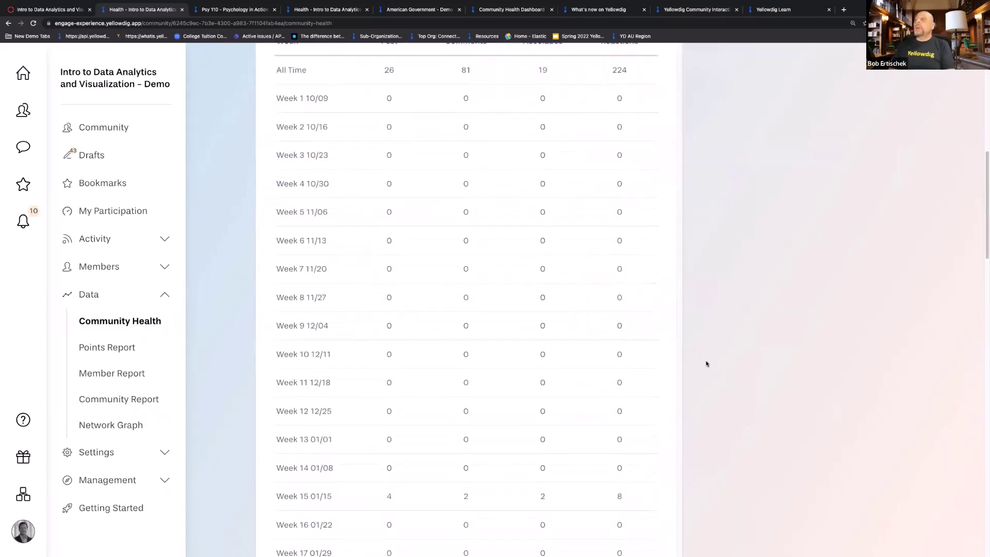
scroll(707, 363, "up", 7)
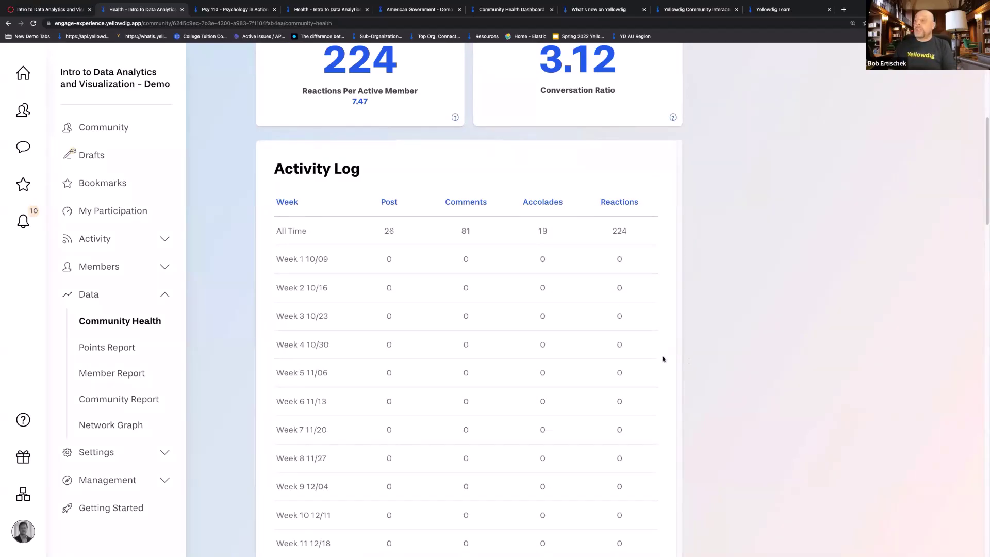
scroll(661, 359, "down", 1)
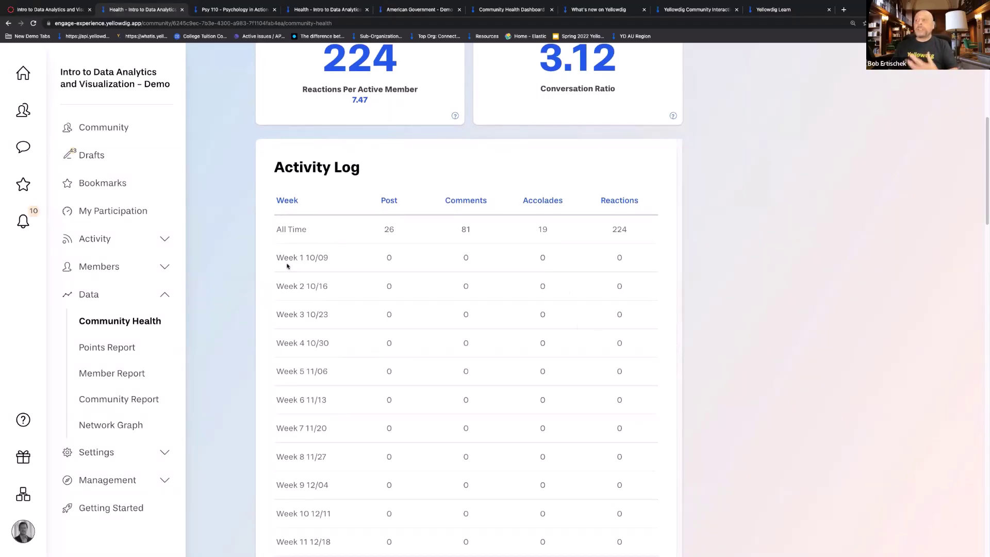
scroll(395, 321, "down", 1)
scroll(394, 317, "up", 3)
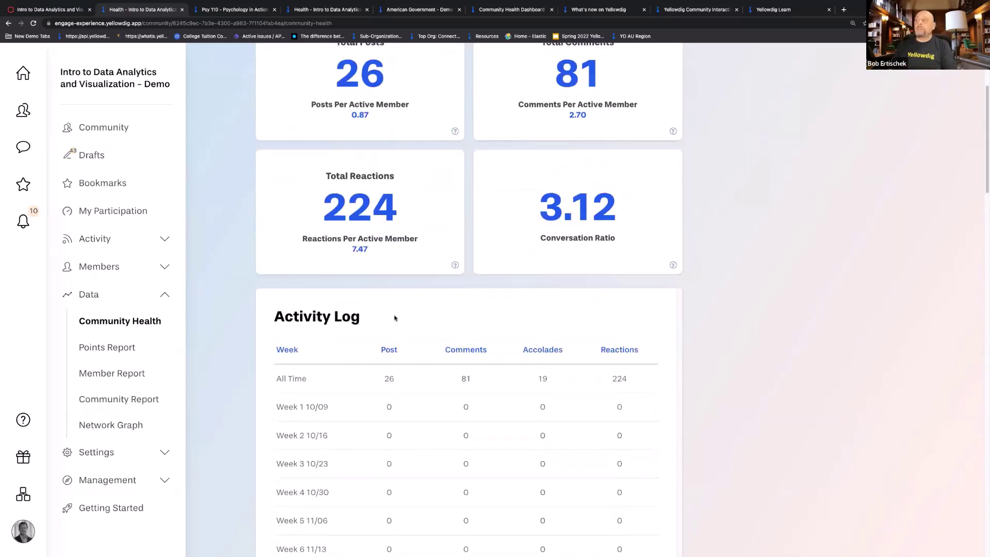
scroll(405, 301, "down", 2)
scroll(408, 303, "up", 3)
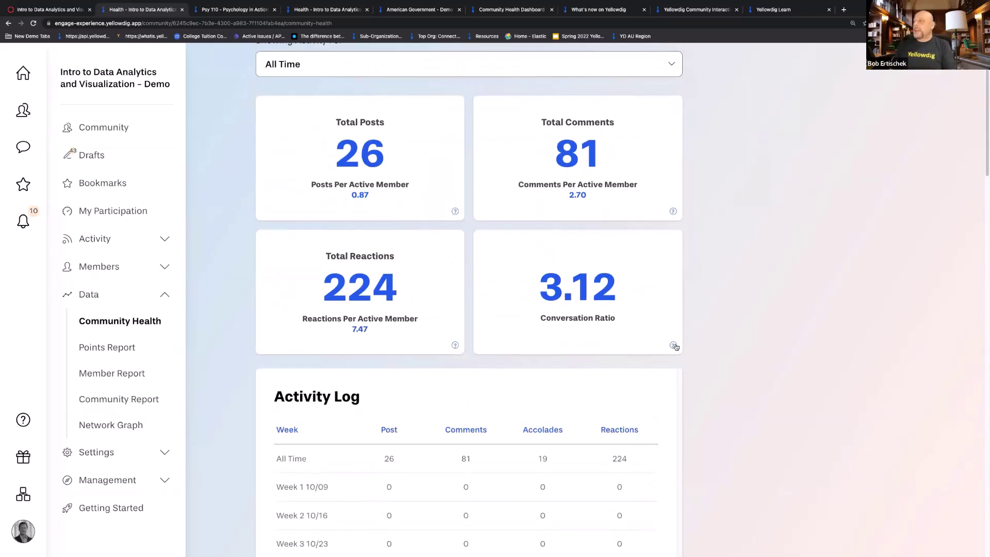
mouse_move(673, 347)
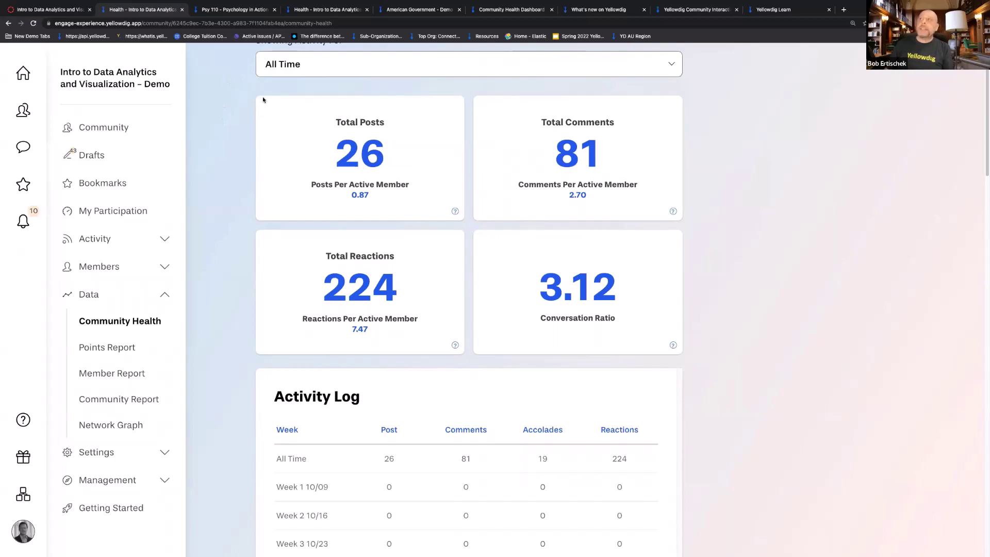
- Switch to the already open Health Check page and review its Best Practices Checklist and Community Health Composite Score
left_click(247, 10)
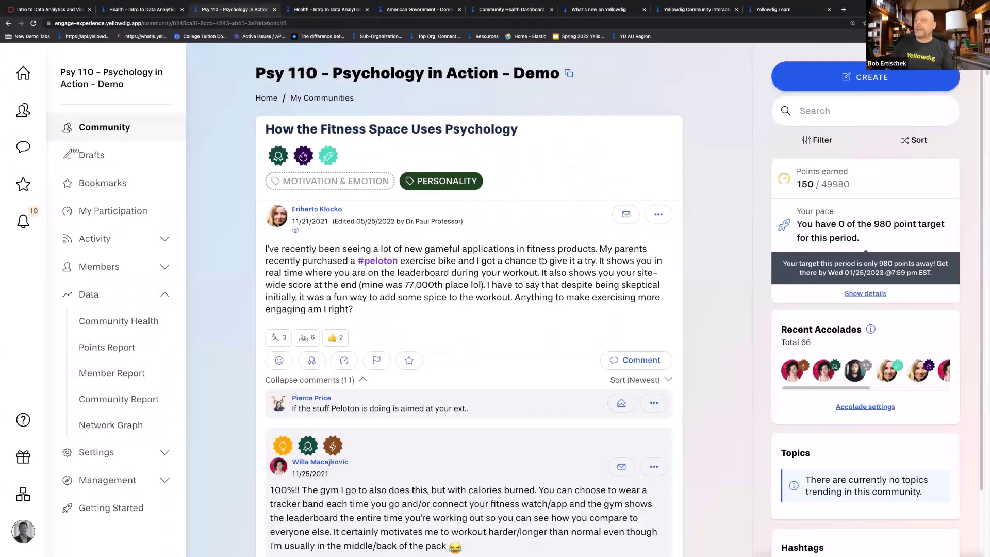
left_click(305, 11)
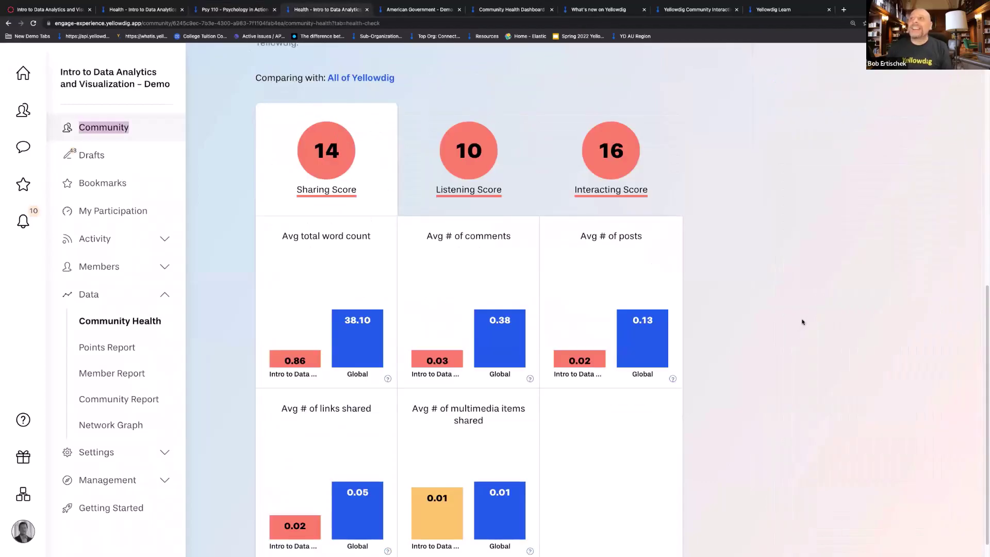
scroll(617, 311, "up", 6)
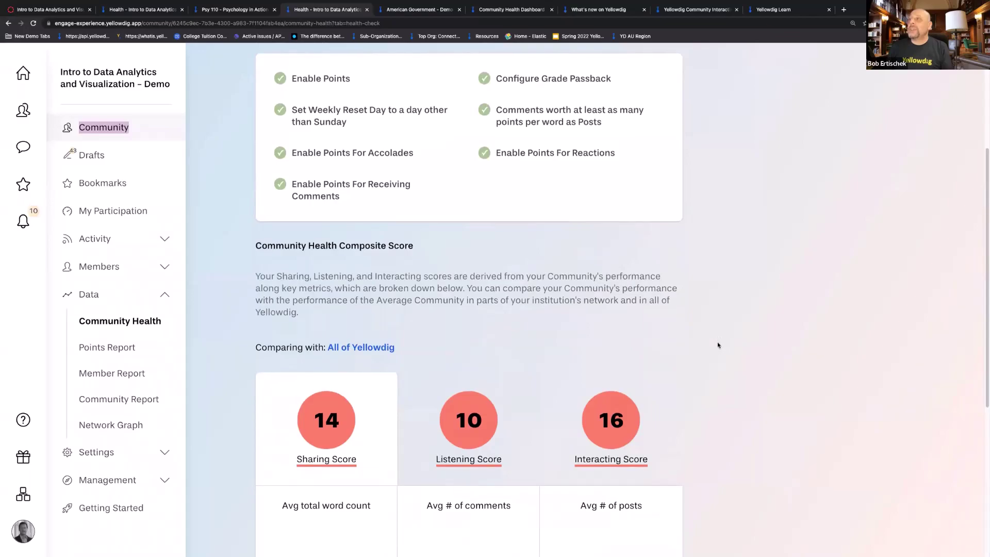
scroll(449, 127, "up", 3)
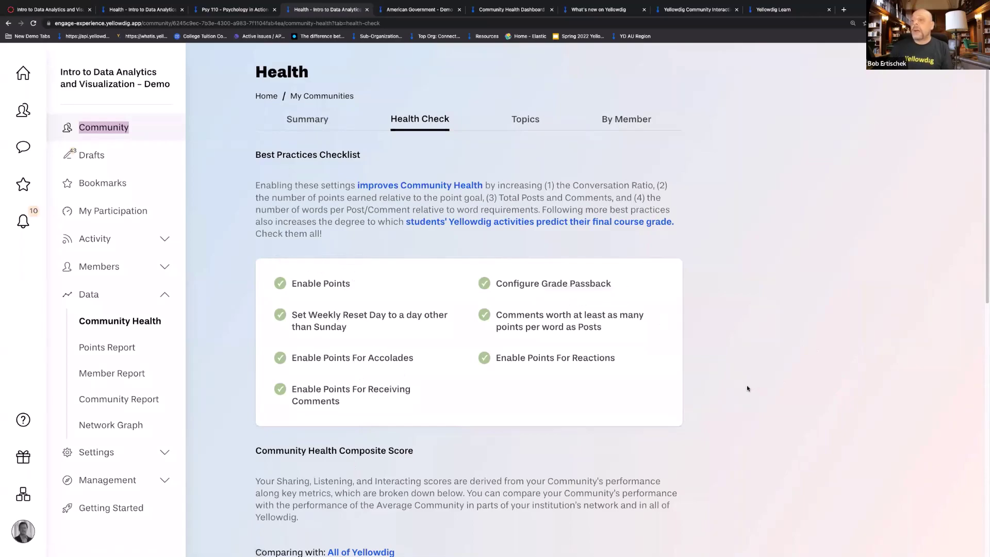
scroll(747, 388, "down", 4)
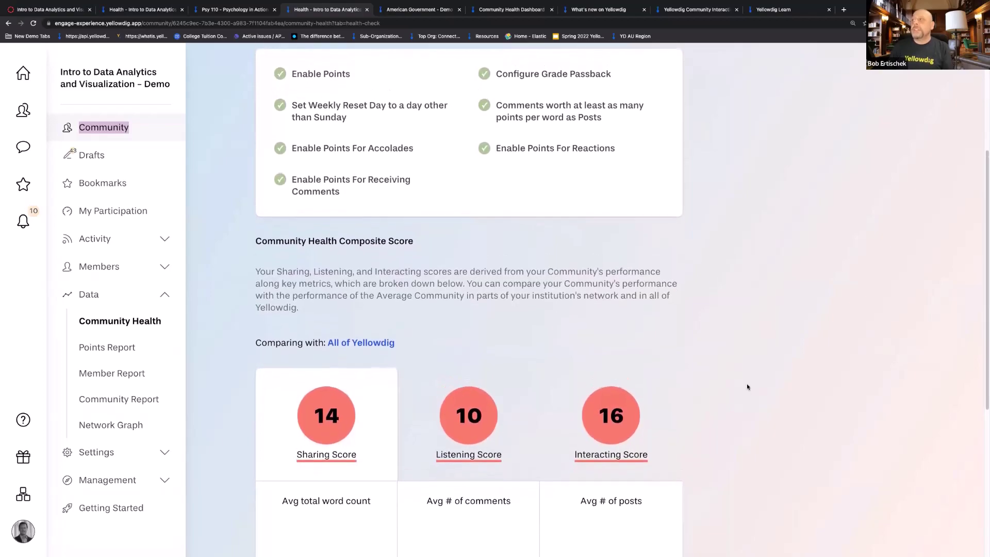
scroll(747, 386, "down", 1)
scroll(748, 386, "down", 2)
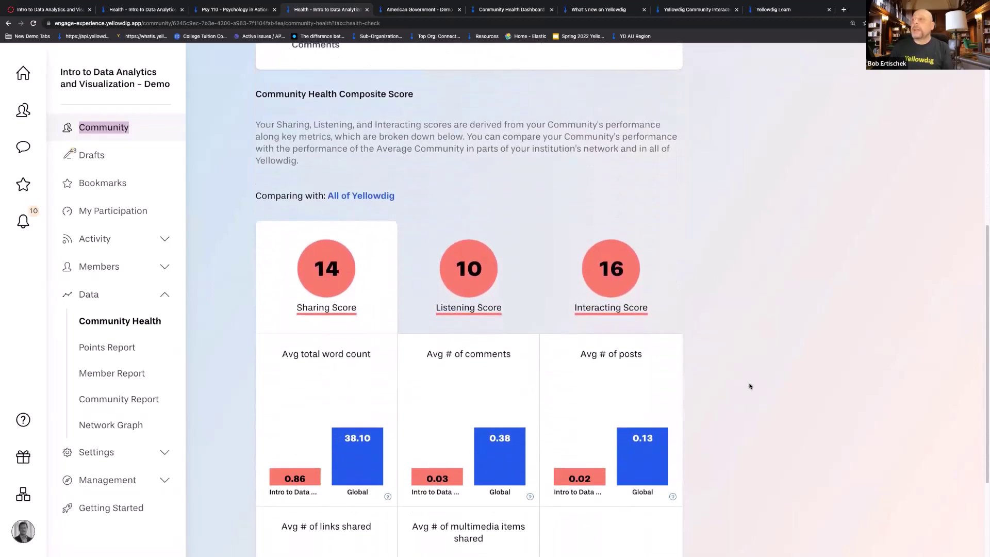
scroll(750, 386, "down", 1)
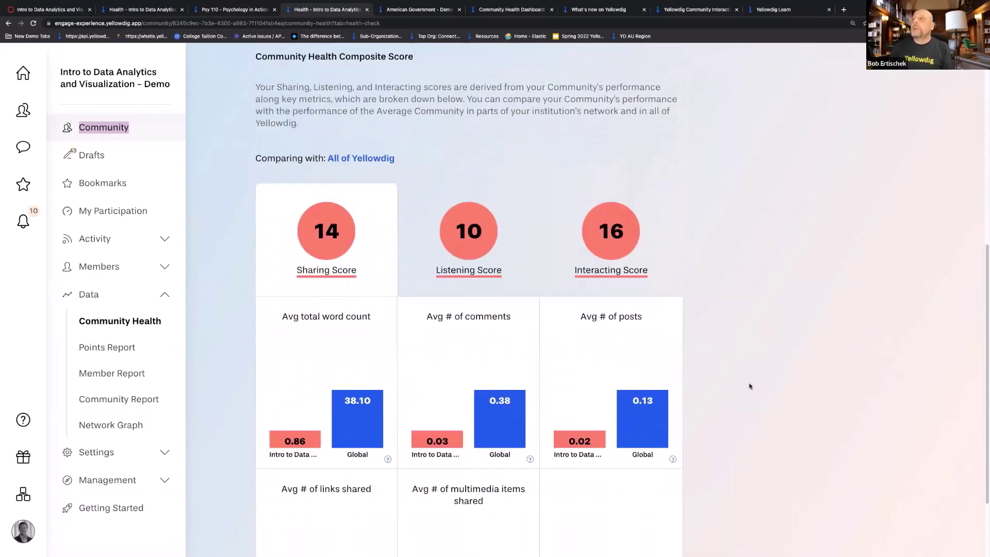
- Look through the Listening and Interacting Score breakdowns, ending on the full set of Sharing Score metrics
left_click(470, 276)
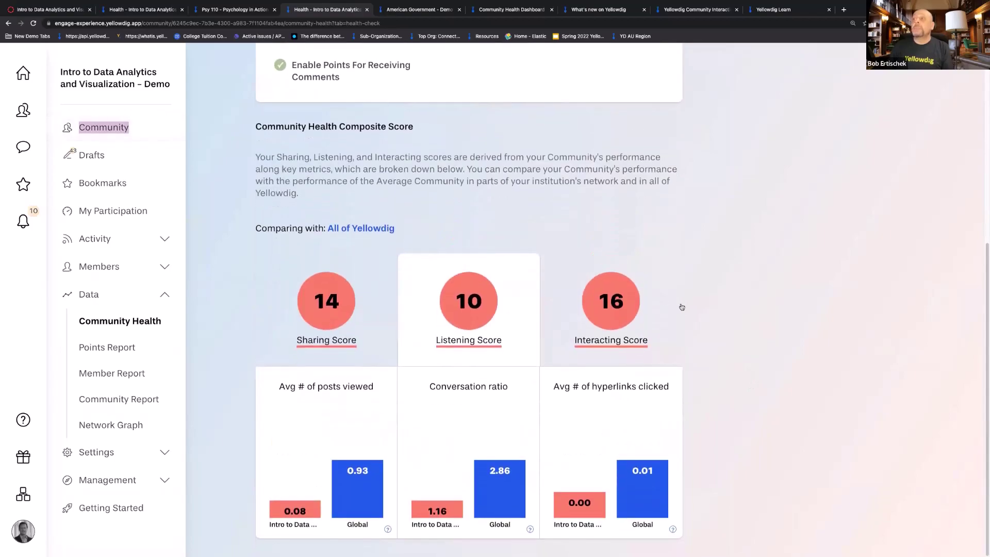
scroll(681, 307, "up", 2)
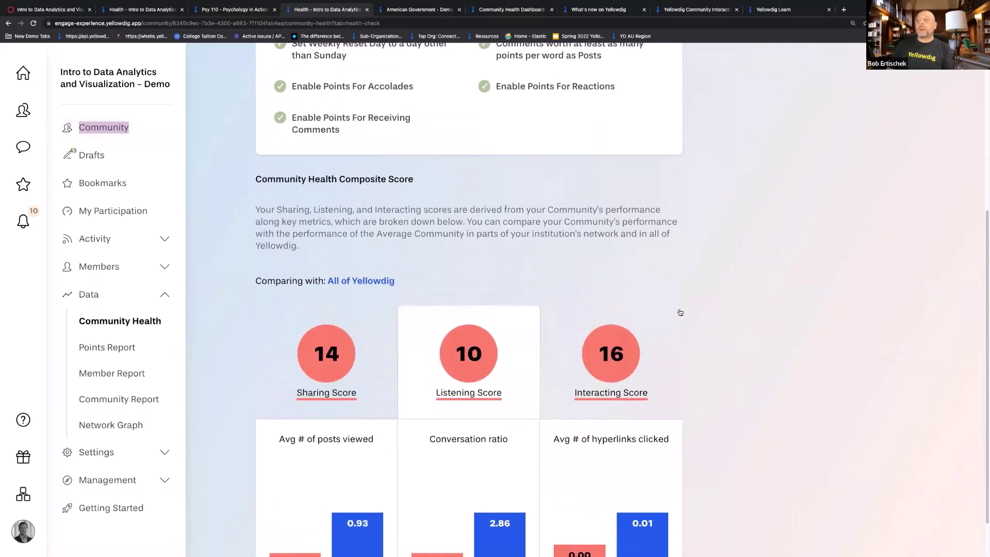
scroll(681, 308, "down", 2)
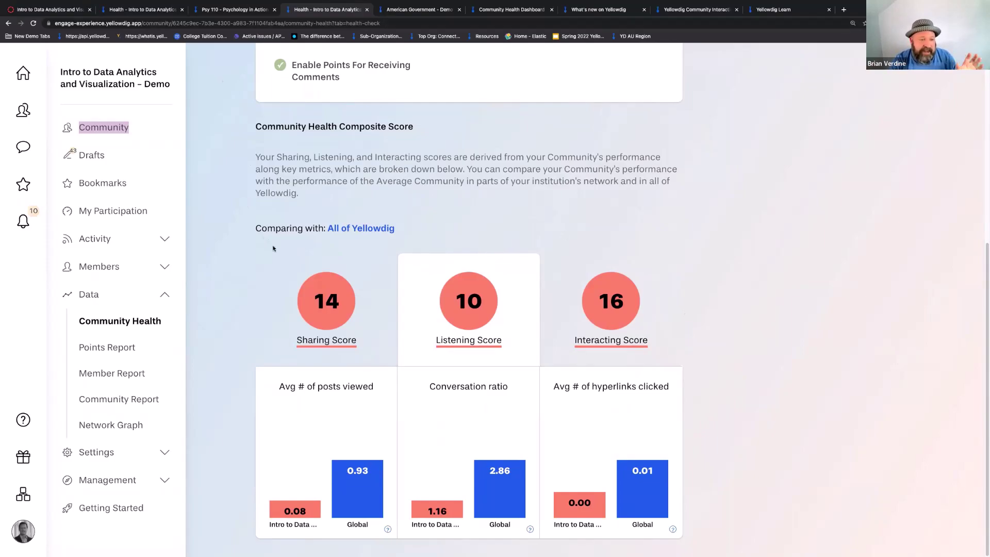
left_click(607, 349)
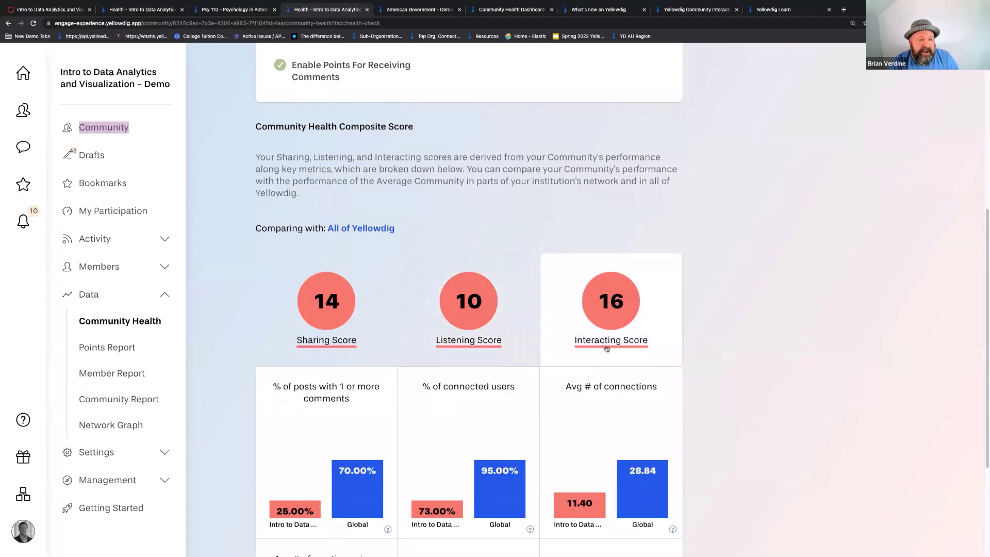
left_click(317, 337)
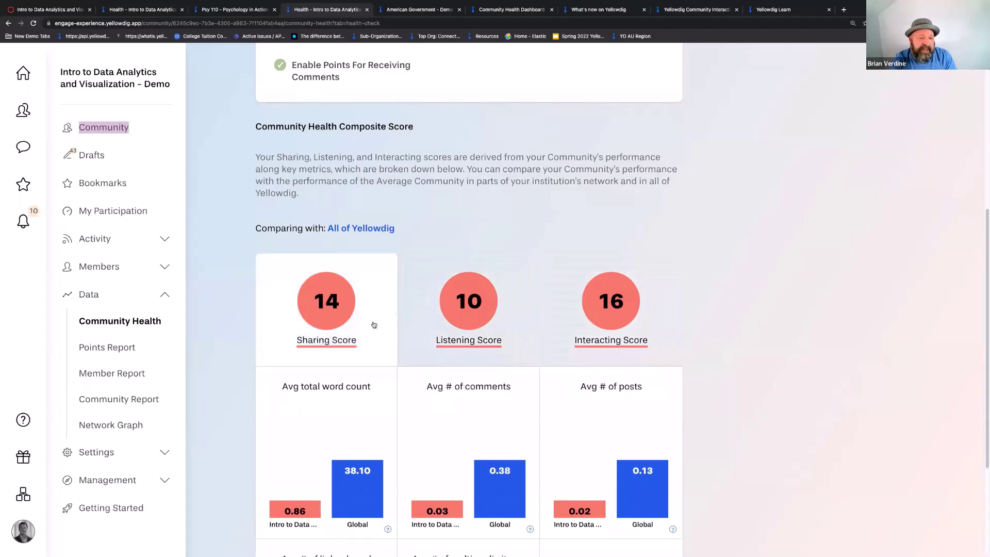
scroll(421, 273, "down", 3)
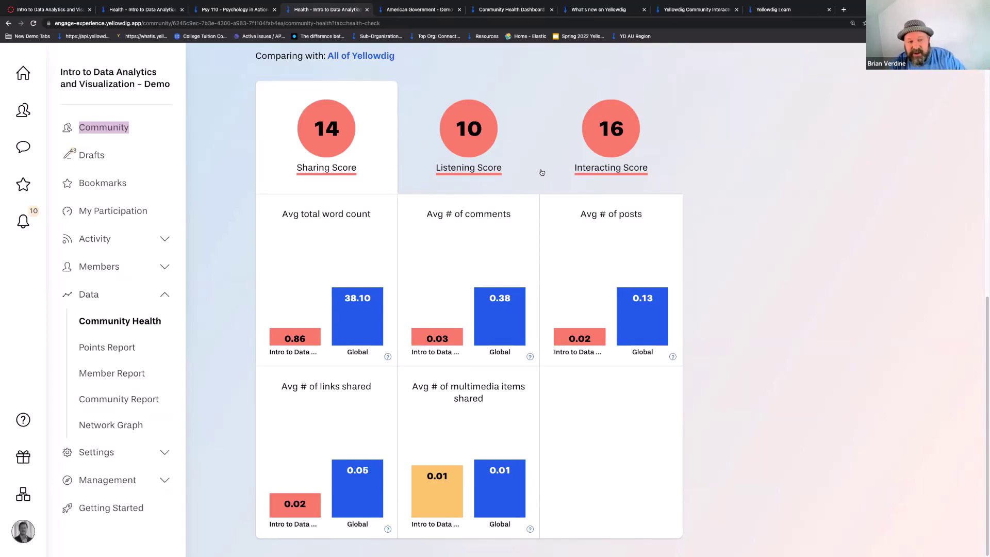
- Compare the community's Listening Score metrics with the global averages, followed by those of the Interacting Score
left_click(464, 170)
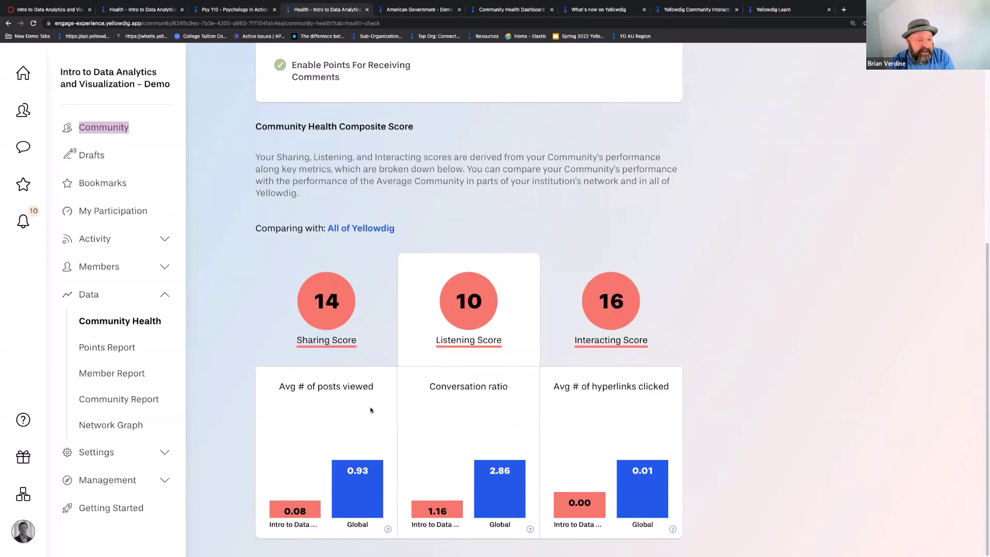
left_click(632, 342)
scroll(666, 339, "down", 2)
scroll(666, 339, "down", 2)
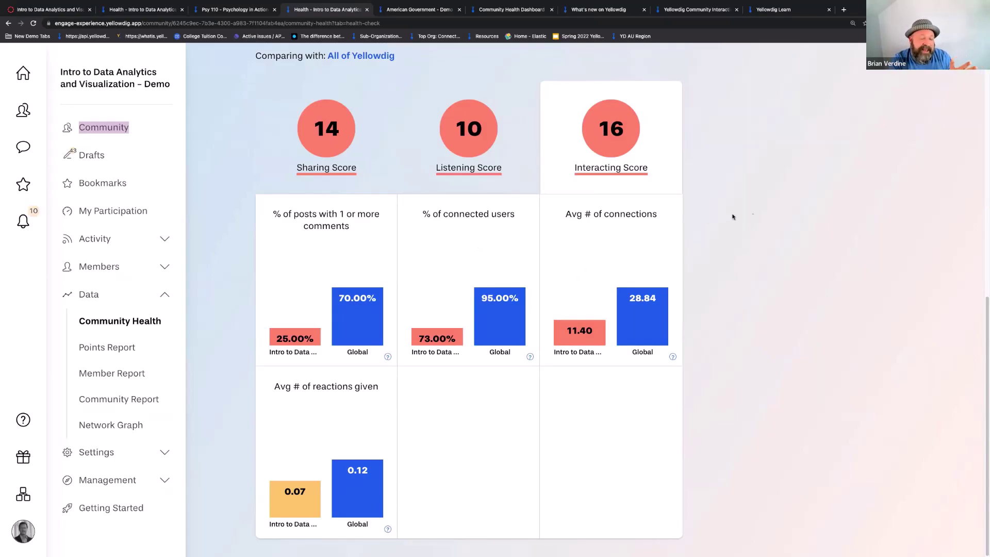
scroll(753, 227, "up", 1)
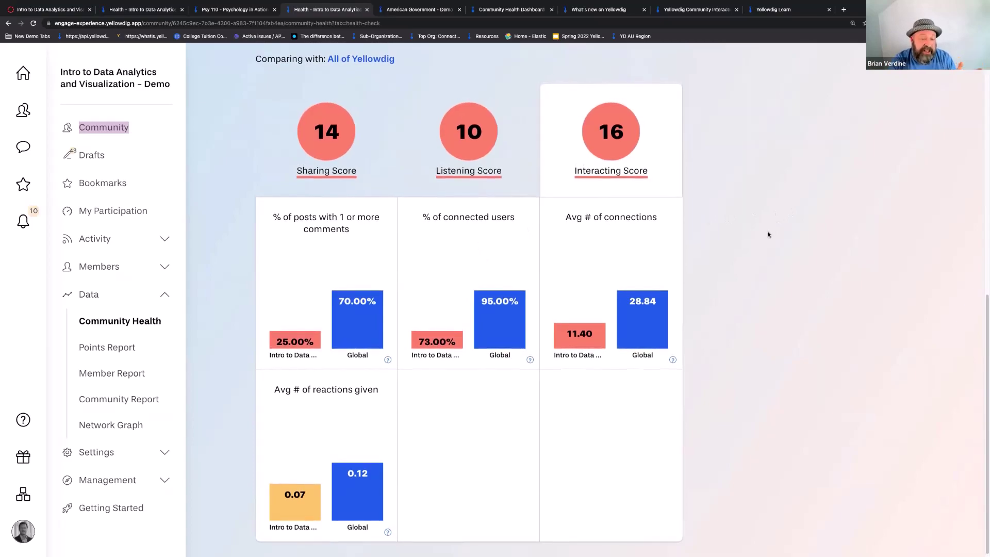
scroll(767, 235, "up", 1)
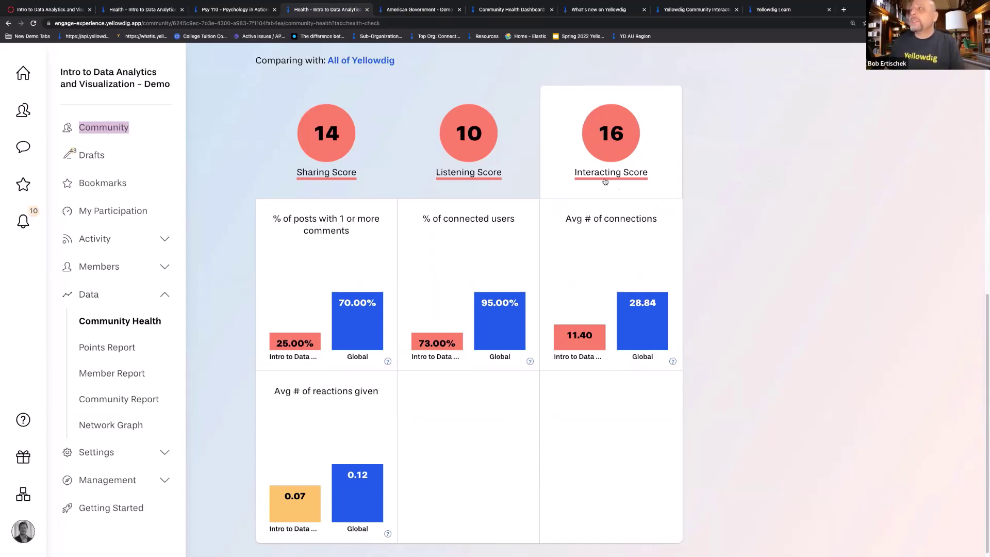
- Show the community's Overall Topics Activity and sort the topics by Percentage of Total Posts in descending order
scroll(681, 165, "up", 5)
scroll(697, 251, "up", 4)
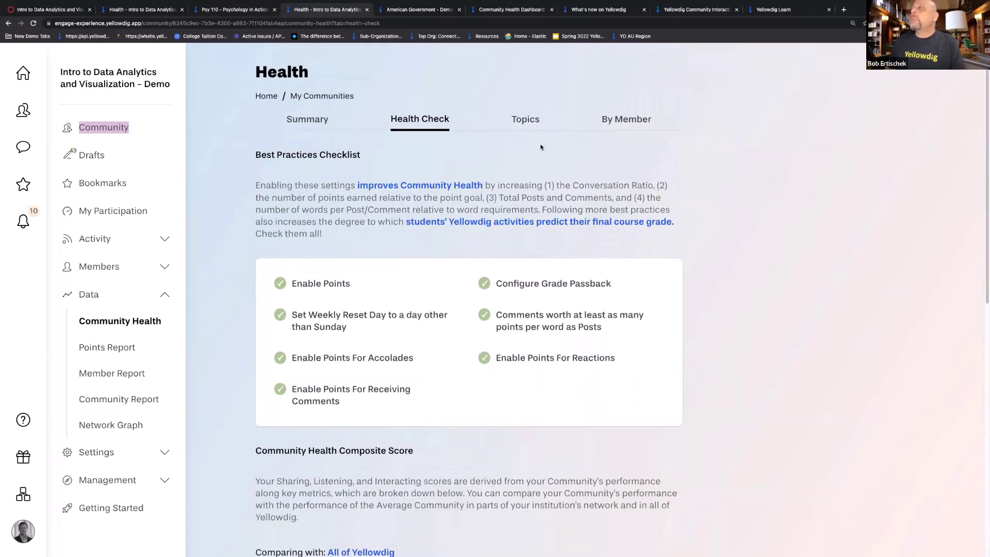
left_click(523, 120)
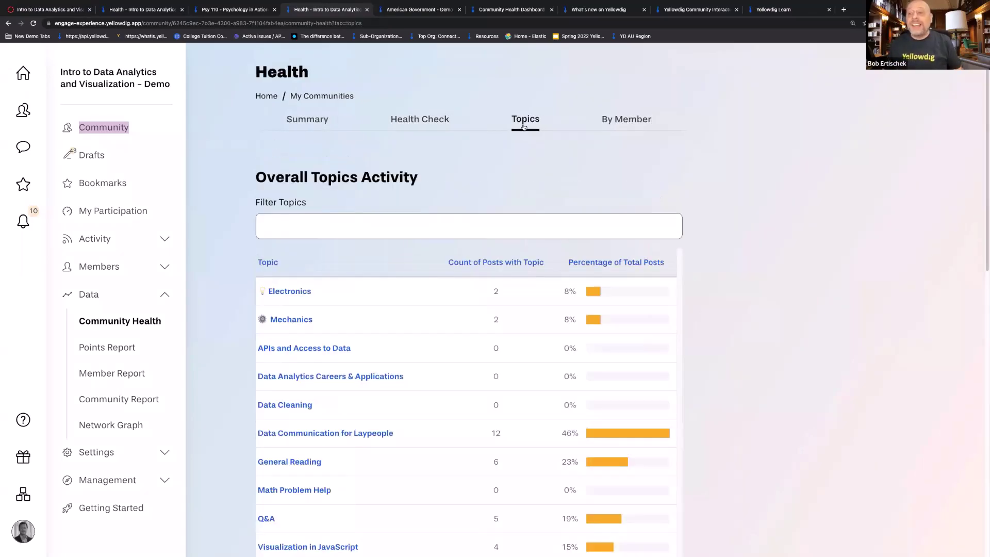
left_click(613, 262)
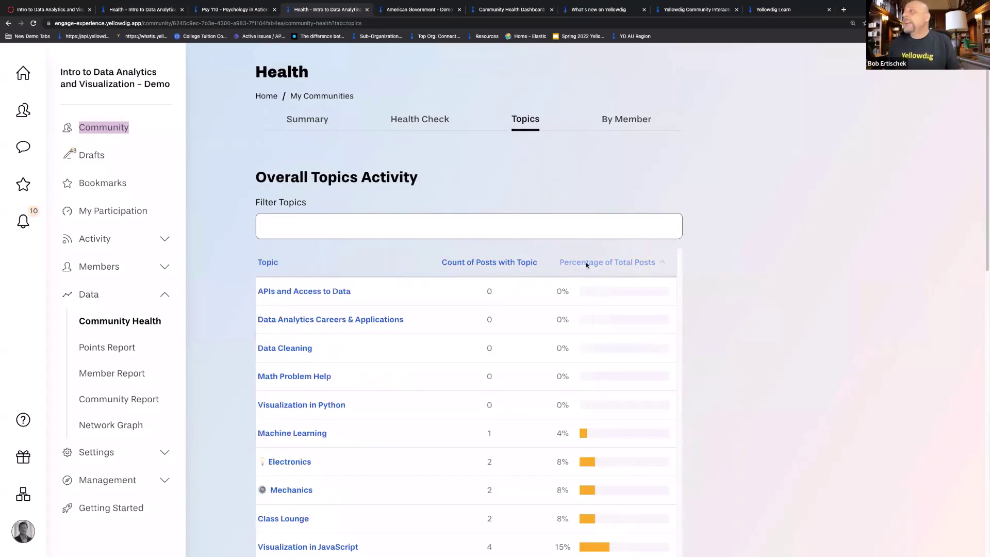
left_click(612, 262)
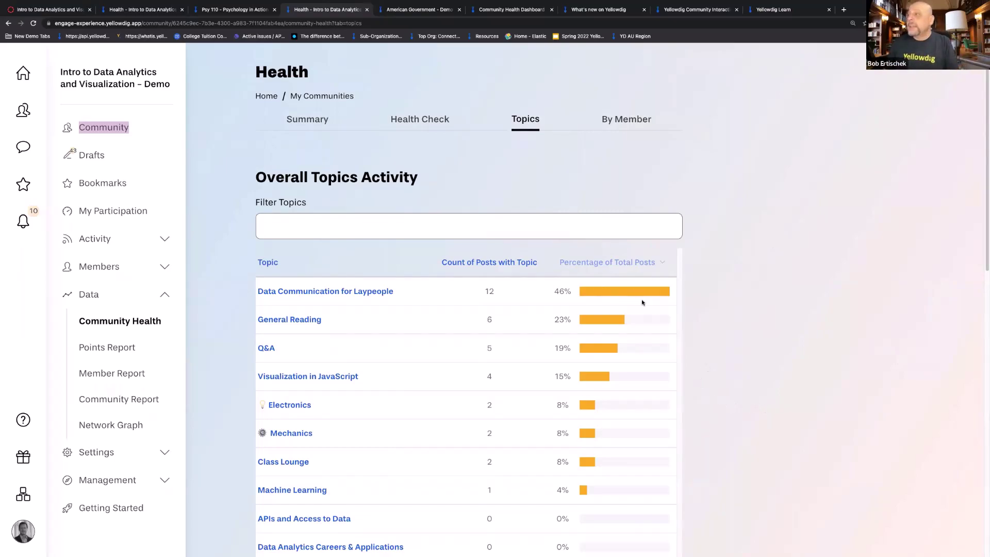
scroll(649, 322, "down", 1)
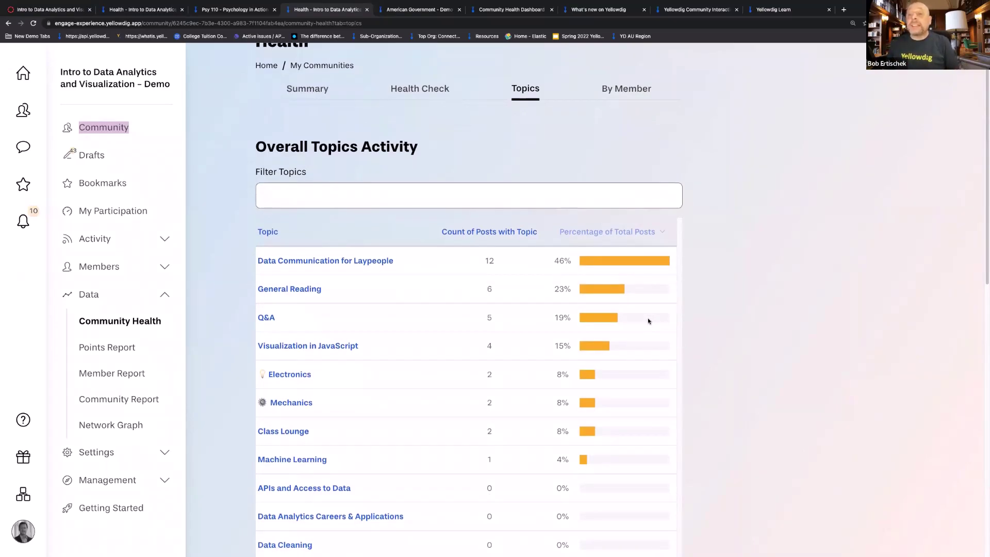
- Review the post counts and percentages in Overall Topics Activity and continue on to the Topic Activity per User table
scroll(618, 334, "down", 1)
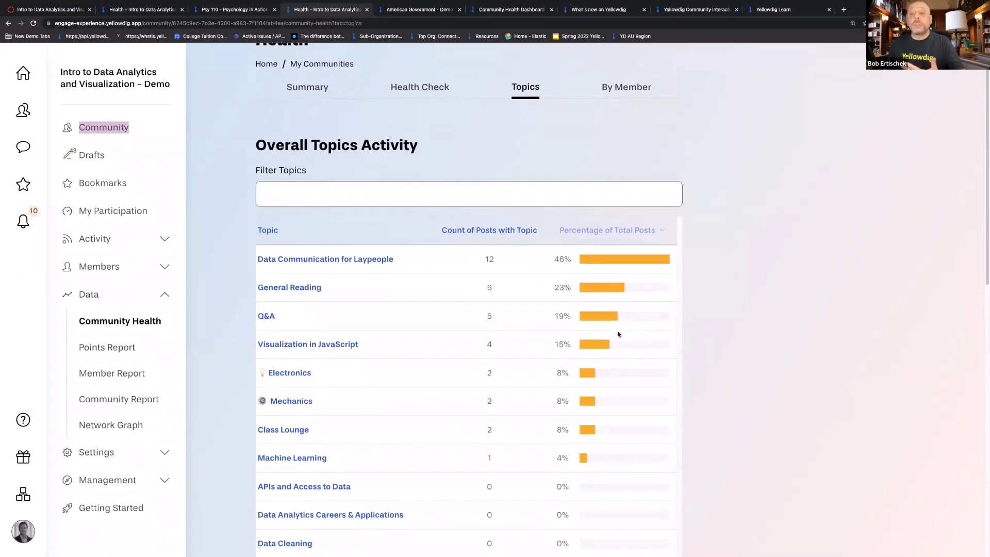
scroll(618, 334, "down", 3)
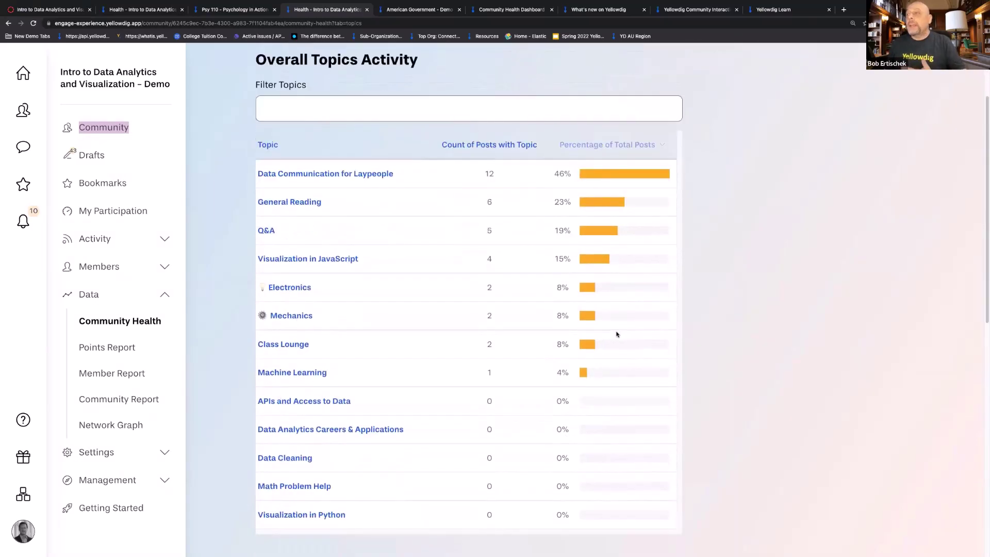
scroll(617, 335, "down", 5)
scroll(616, 335, "up", 4)
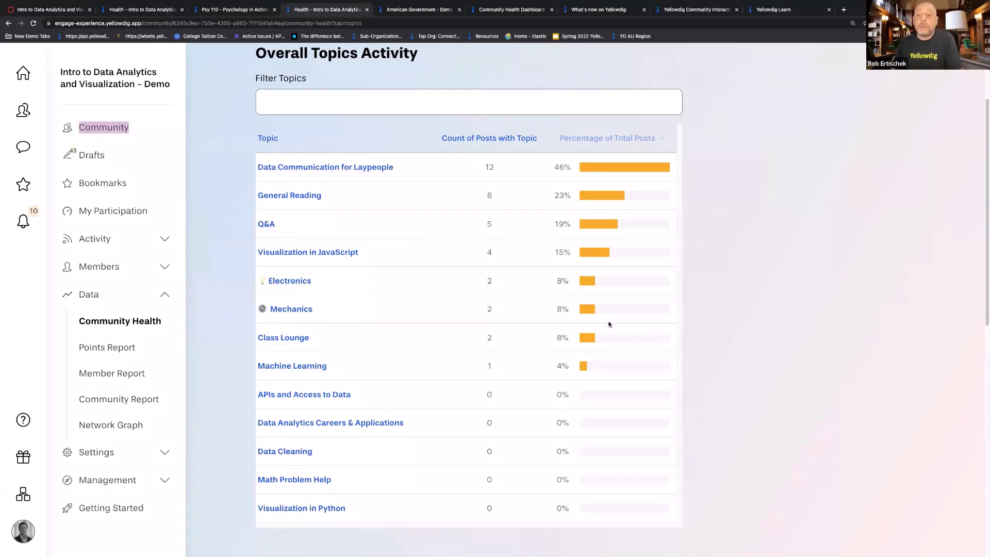
scroll(732, 351, "down", 9)
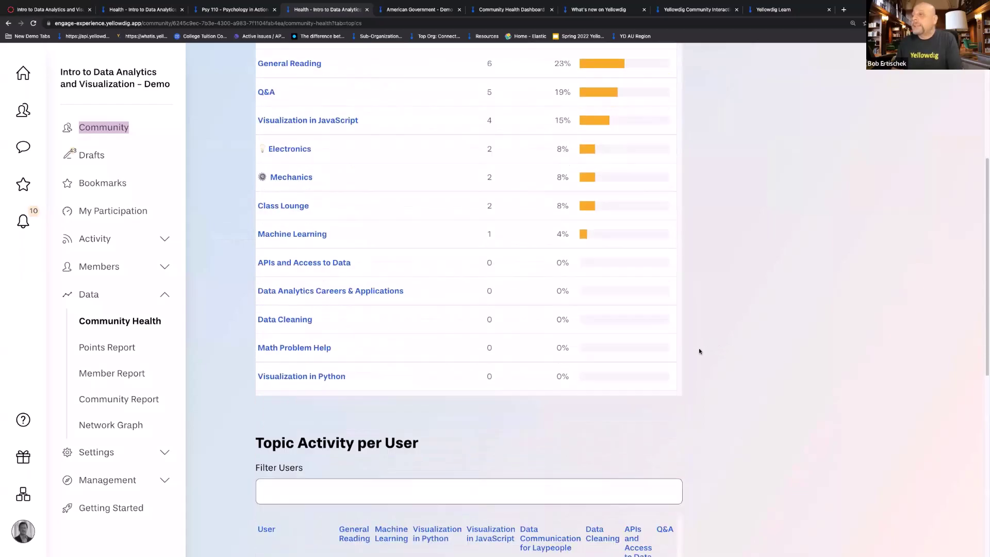
scroll(698, 349, "down", 2)
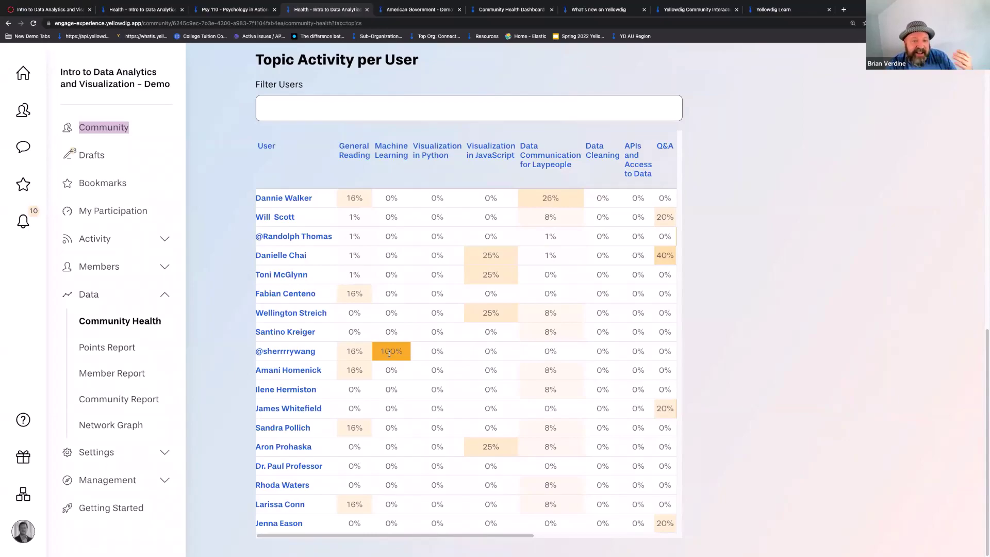
- Sort Topic Activity per User in descending order by Machine Learning, followed by Data Communication for Laypeople
left_click(394, 150)
left_click(394, 150)
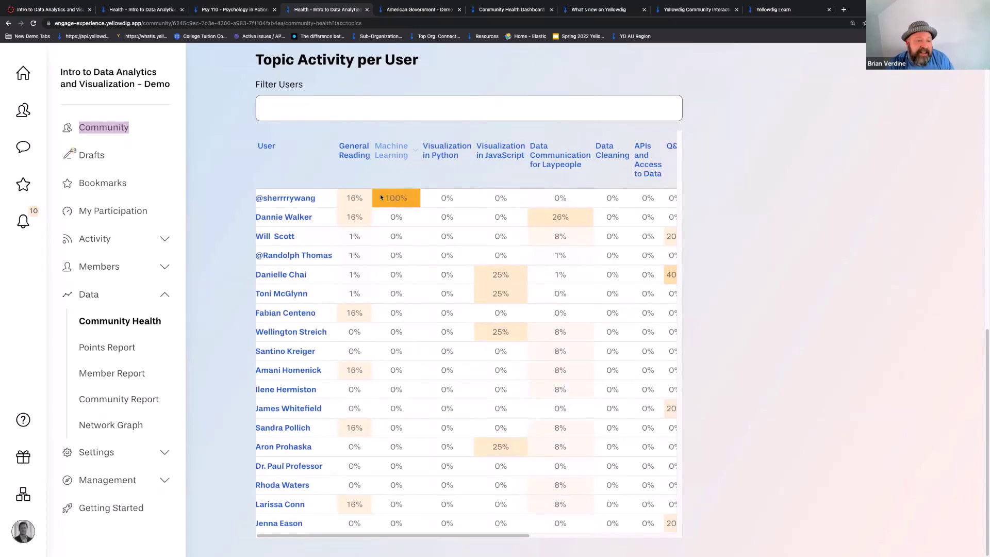
left_click(558, 160)
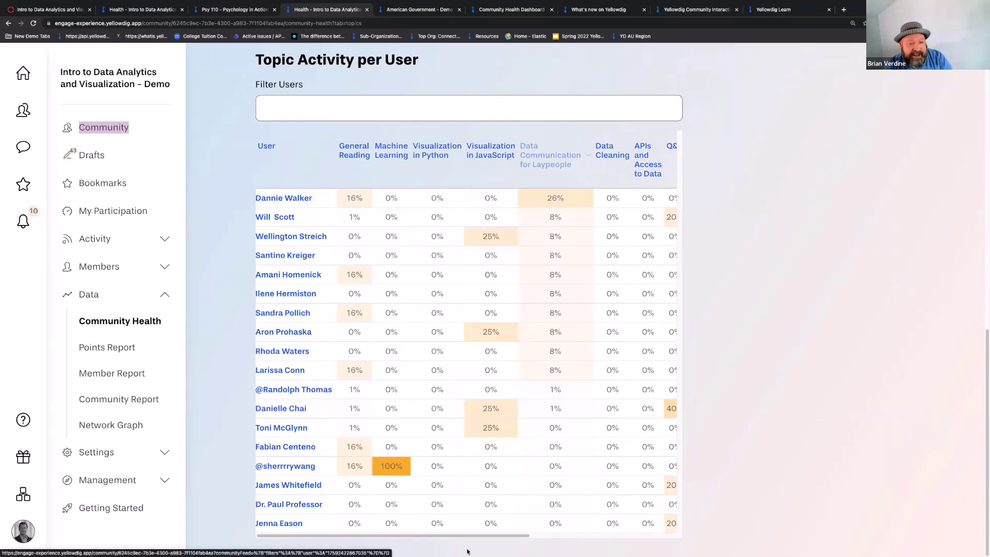
- Sort Topic Activity per User by Electronics in descending order, view the remaining topic columns and return to the User column
left_click_drag(485, 535, 649, 538)
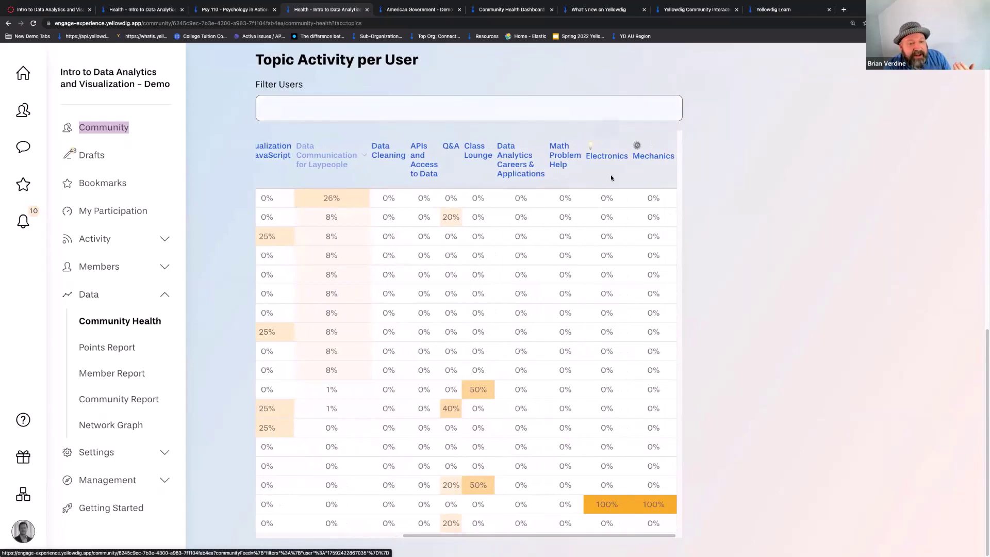
left_click(607, 156)
left_click(598, 155)
left_click(511, 157)
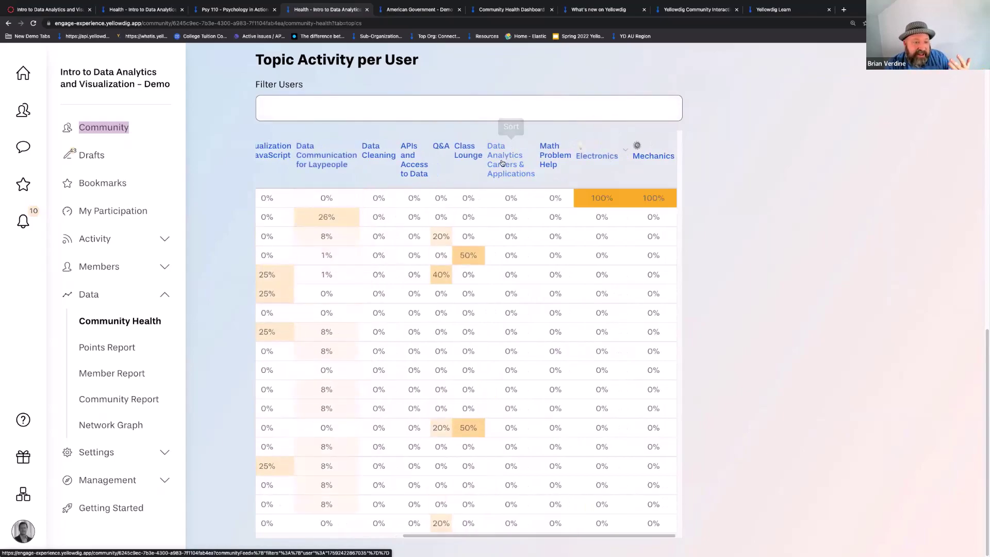
left_click_drag(523, 534, 326, 536)
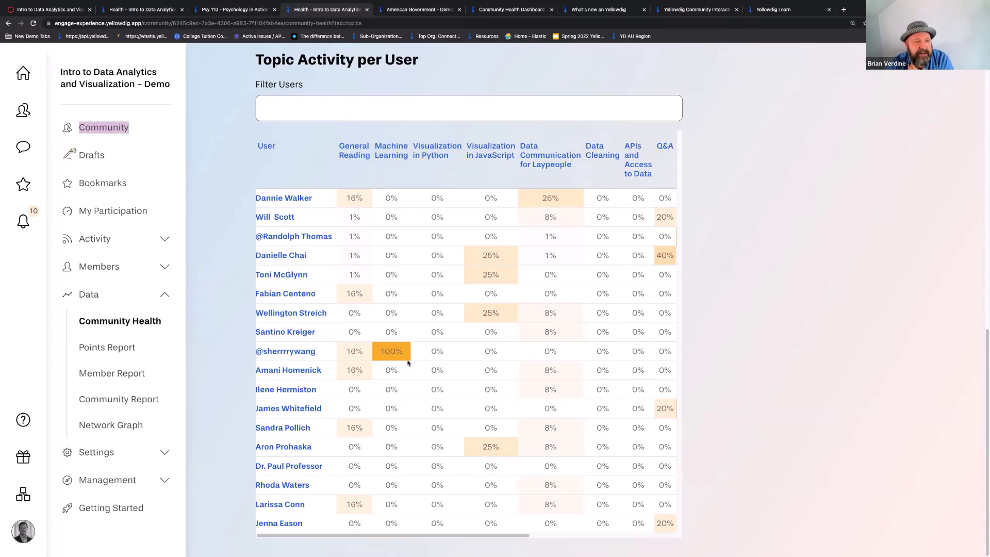
- Return to the Overall Topics Activity table and look over the topics' shares of total posts again
scroll(688, 261, "up", 4)
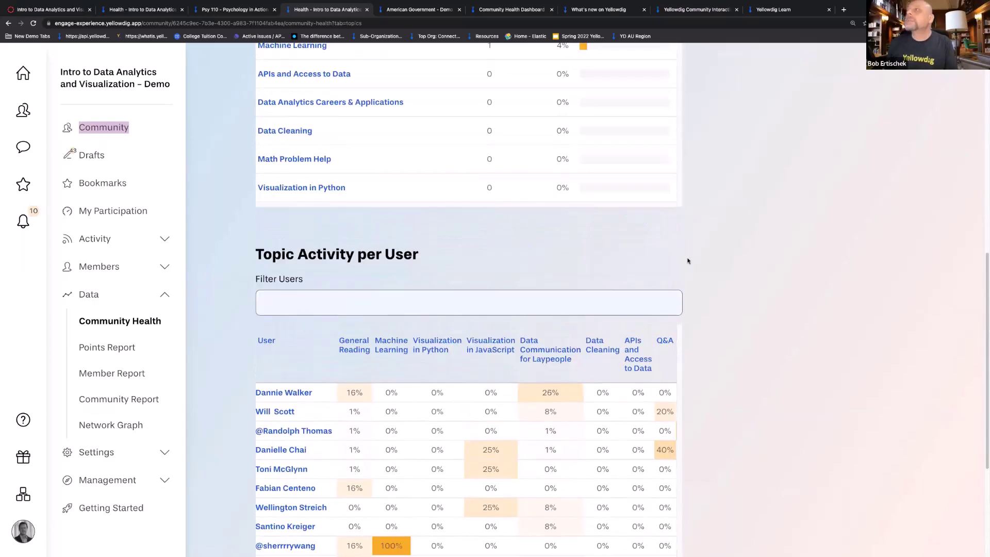
scroll(689, 262, "up", 10)
scroll(691, 263, "down", 5)
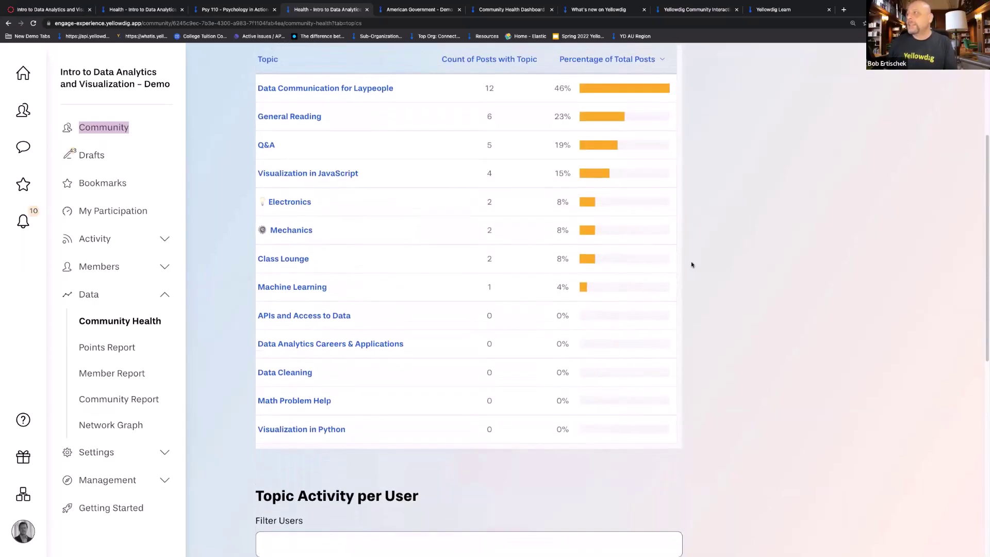
scroll(691, 264, "up", 4)
scroll(691, 264, "down", 1)
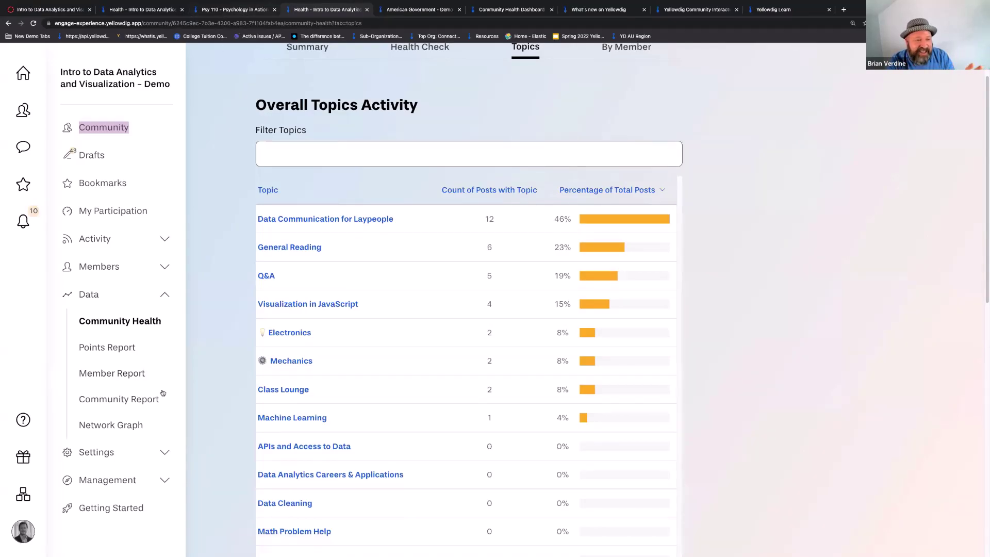
- Open the community's Topics settings page
left_click(163, 453)
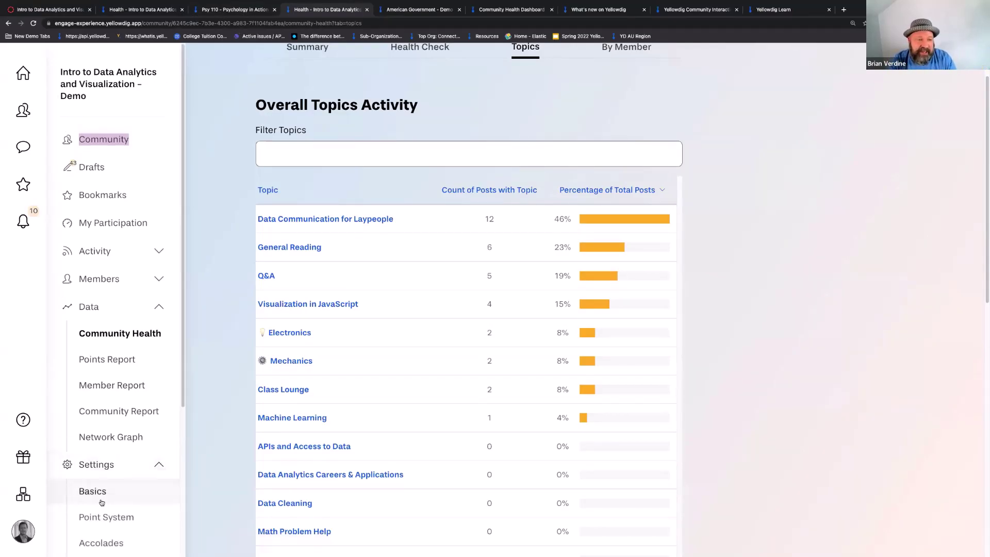
scroll(144, 471, "down", 4)
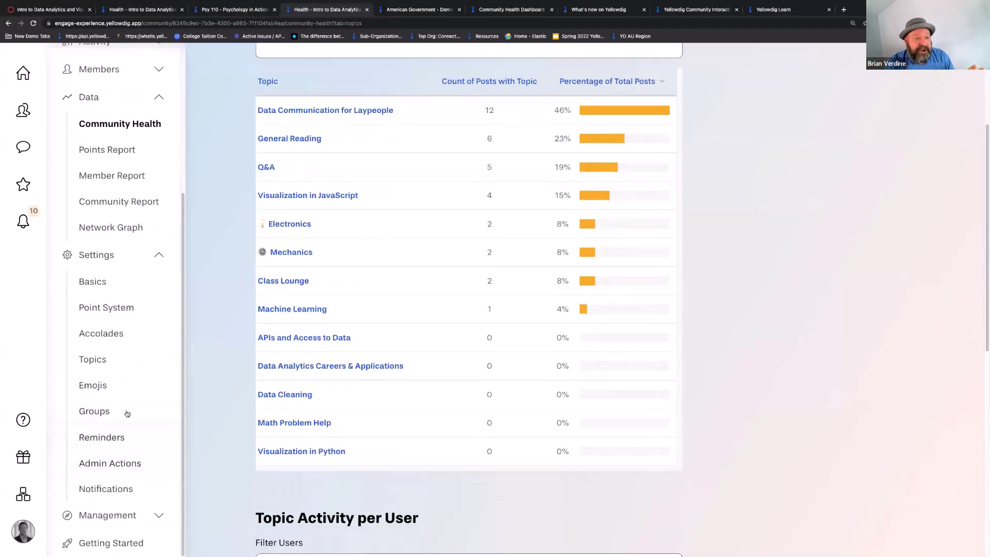
left_click(105, 360)
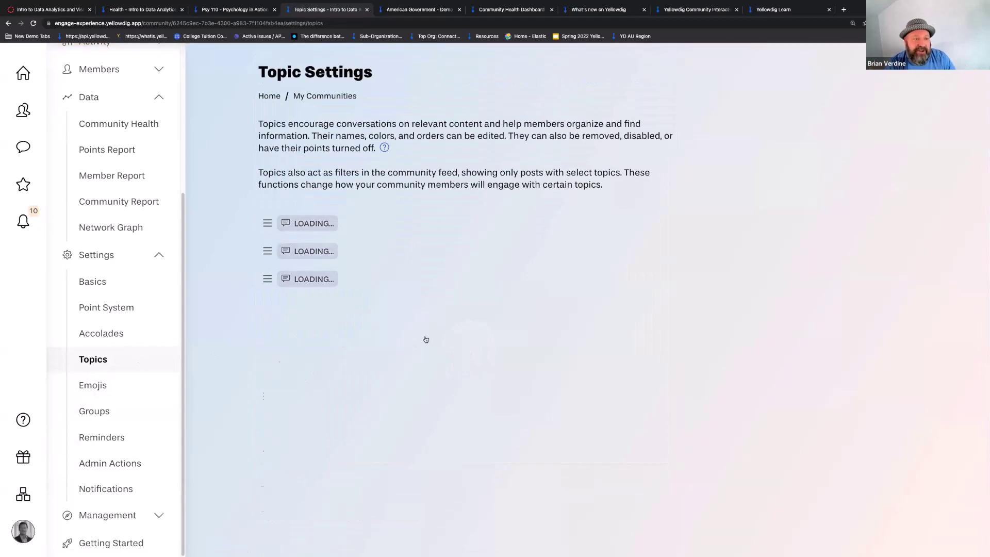
mouse_move(416, 375)
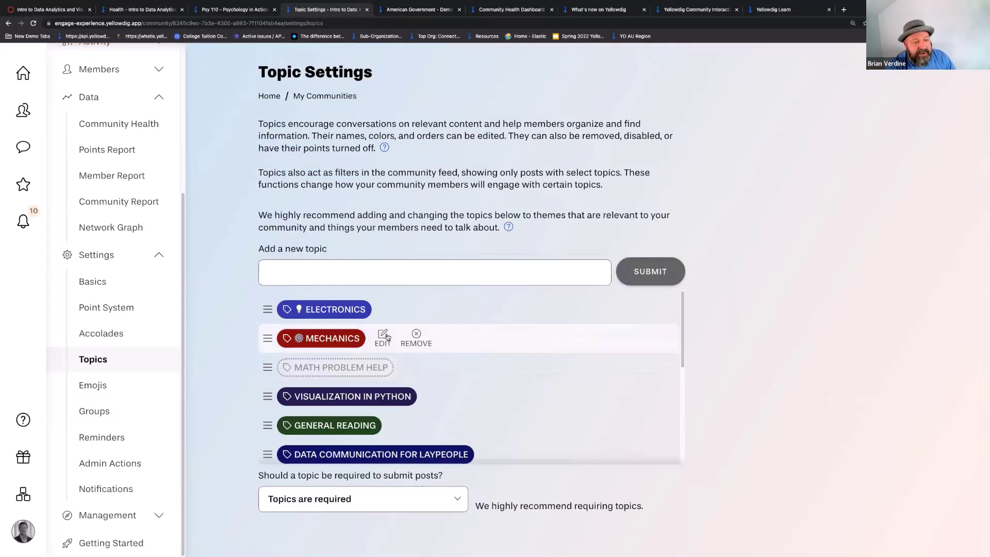
- View the label, color and Topic Disabled options of the Math Problem Help topic, and close them without changes
left_click(382, 337)
left_click(382, 338)
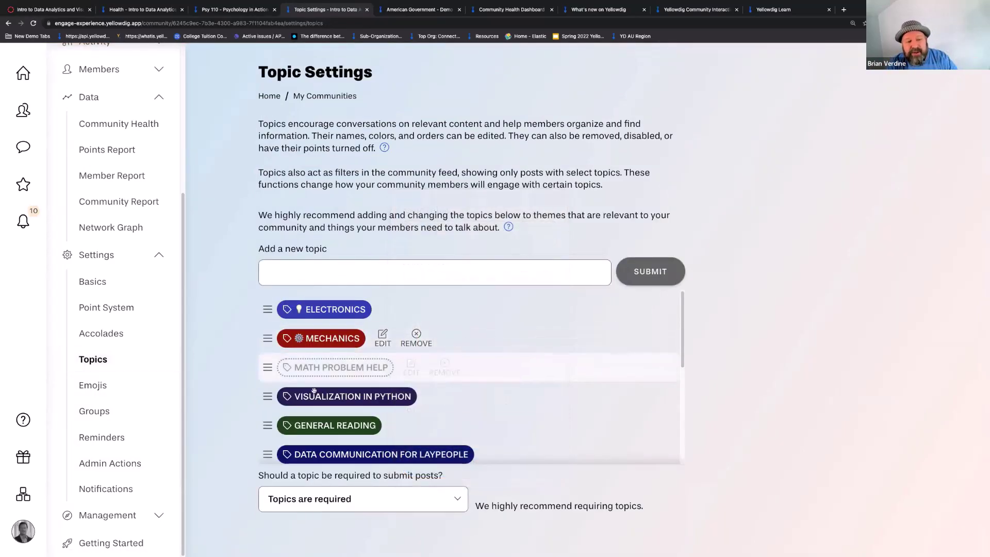
left_click(411, 364)
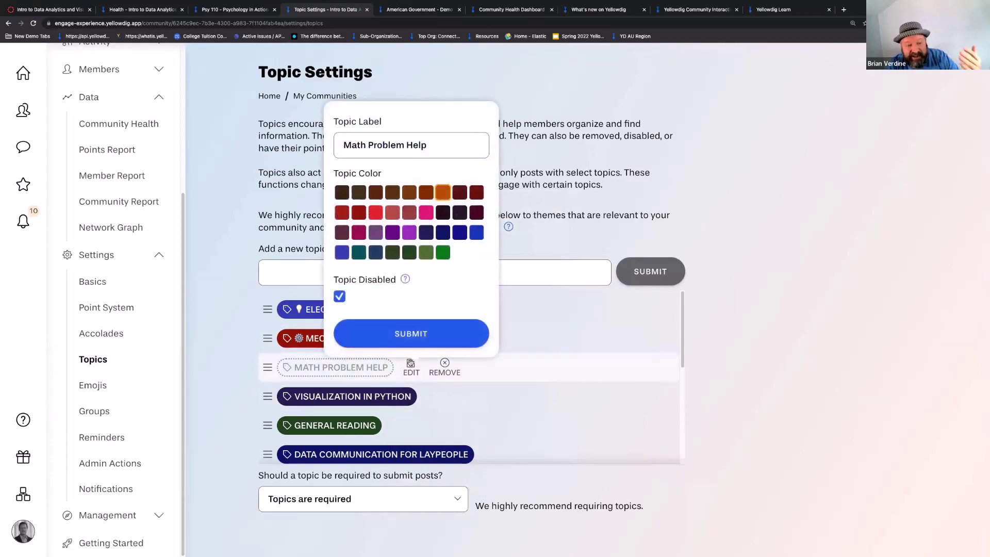
left_click(552, 364)
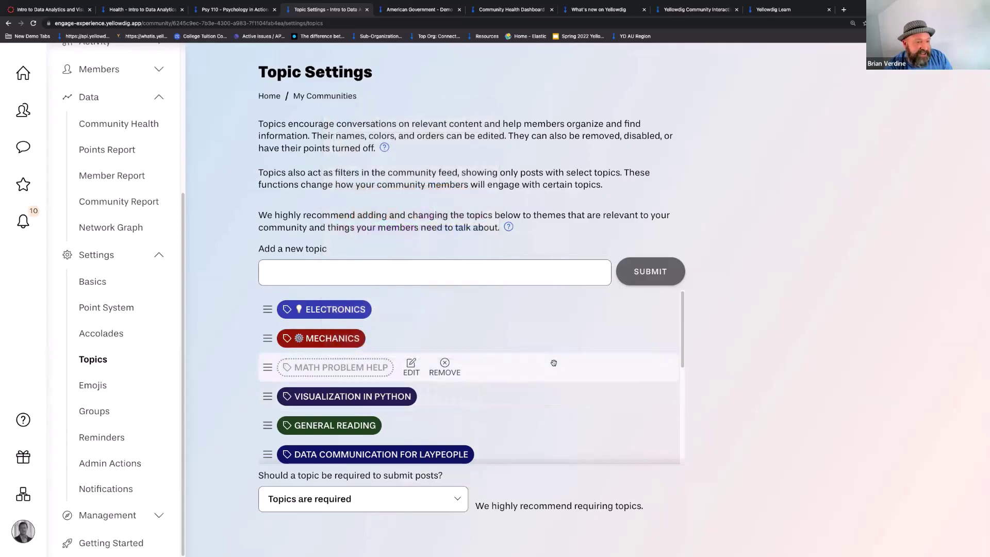
- Move the topics Visualization in Python, Data Communication for Laypeople and Mechanics one after another to the start of the topic list
mouse_move(389, 393)
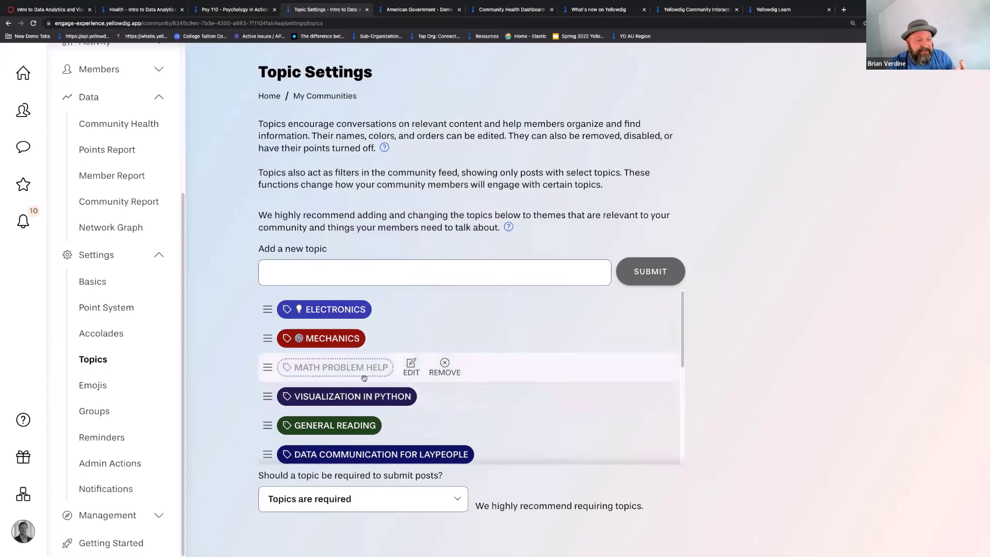
scroll(364, 379, "down", 1)
scroll(364, 379, "down", 5)
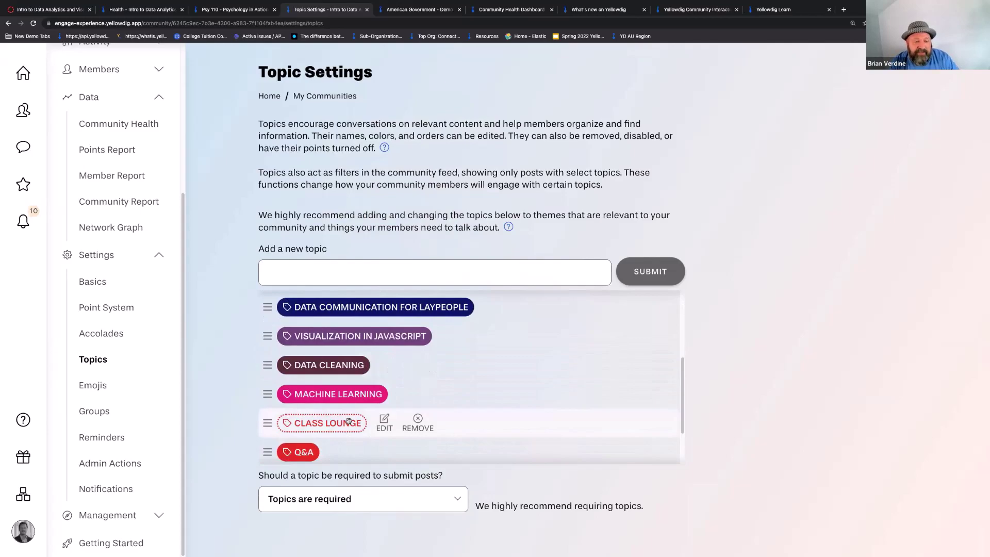
scroll(348, 421, "up", 5)
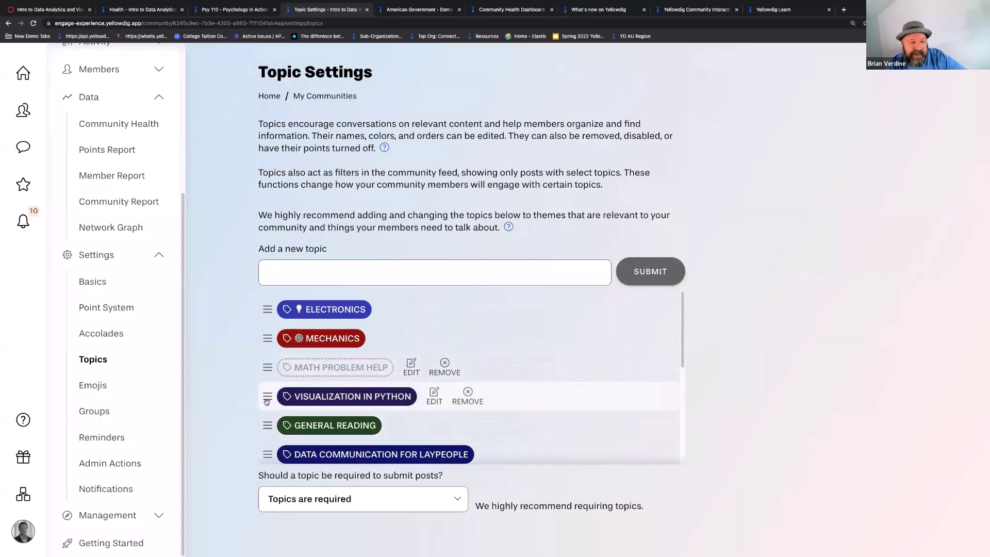
left_click_drag(267, 397, 279, 307)
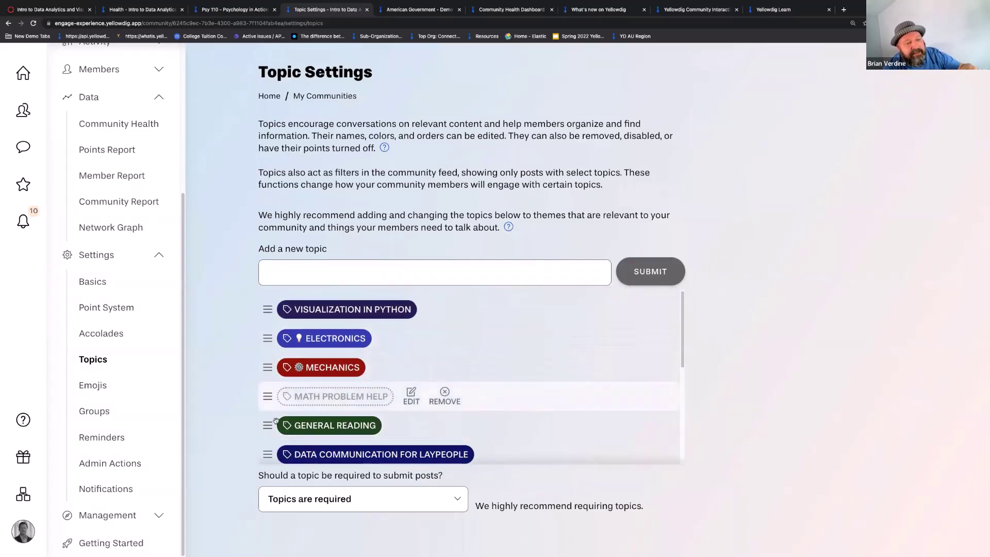
left_click_drag(267, 457, 266, 302)
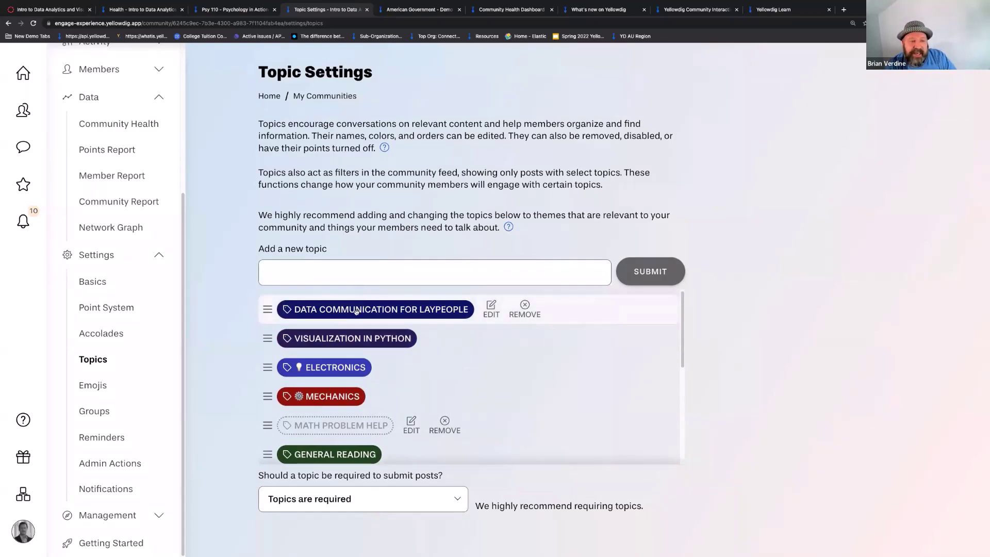
left_click_drag(267, 396, 267, 307)
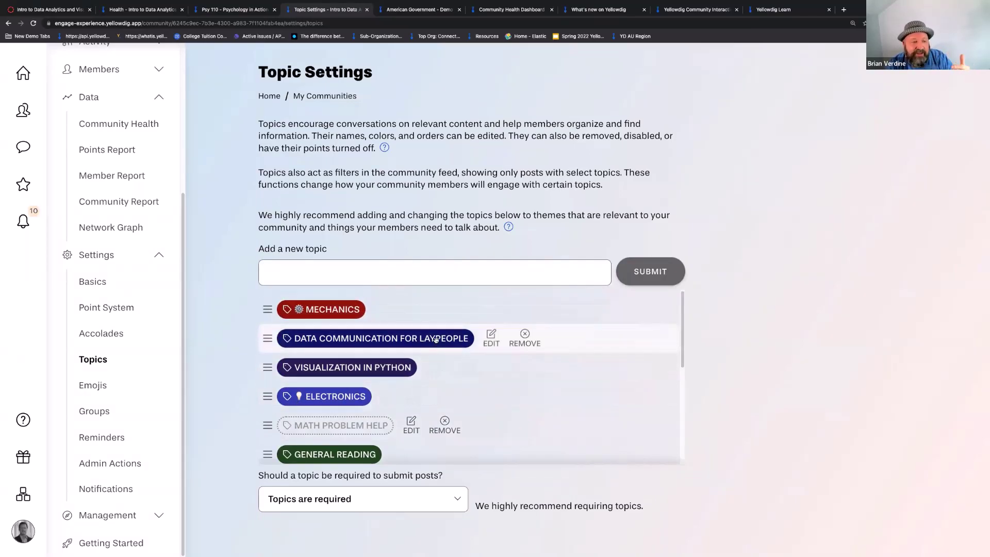
- Move the General Reading topic to the end of the topic list and check the new order
scroll(392, 355, "down", 2)
left_click_drag(267, 389, 270, 449)
scroll(426, 365, "up", 1)
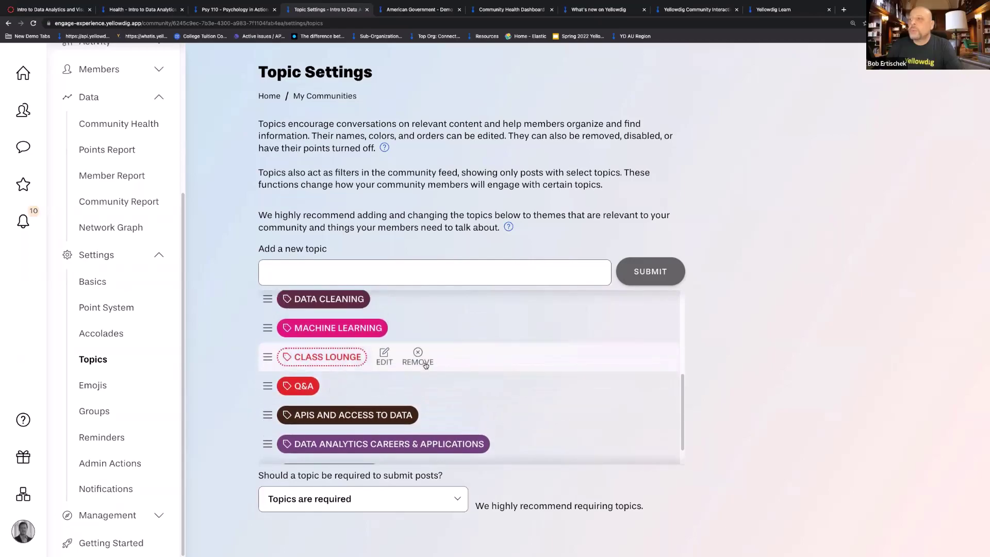
scroll(425, 365, "up", 3)
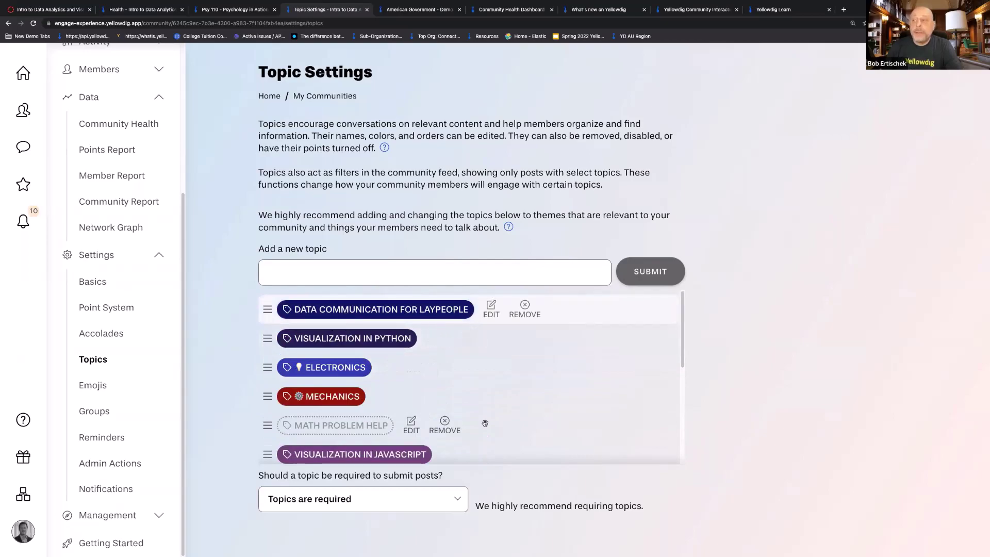
- Look through the whole reordered topic list, including the Math Problem Help and Class Lounge topics
scroll(448, 392, "down", 5)
scroll(446, 388, "up", 5)
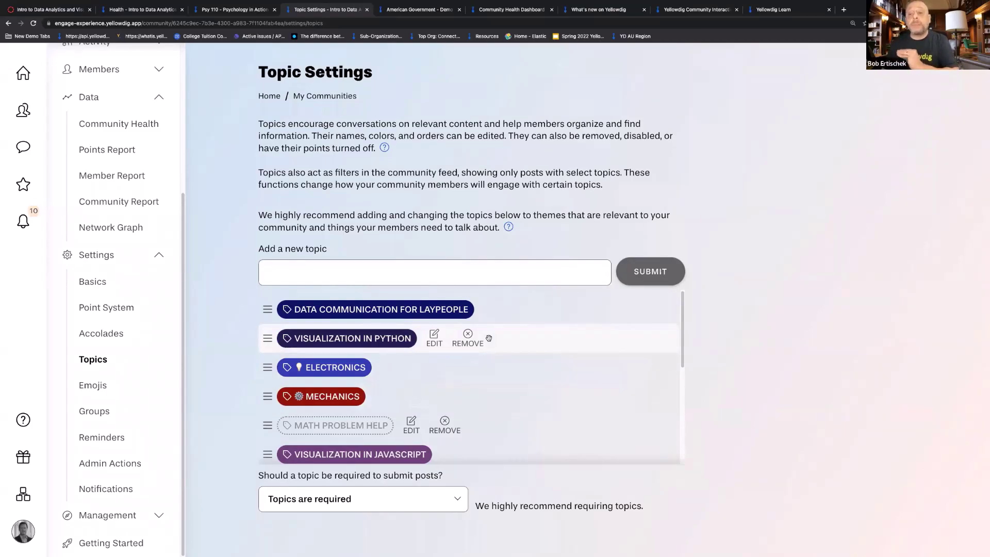
scroll(487, 382, "down", 5)
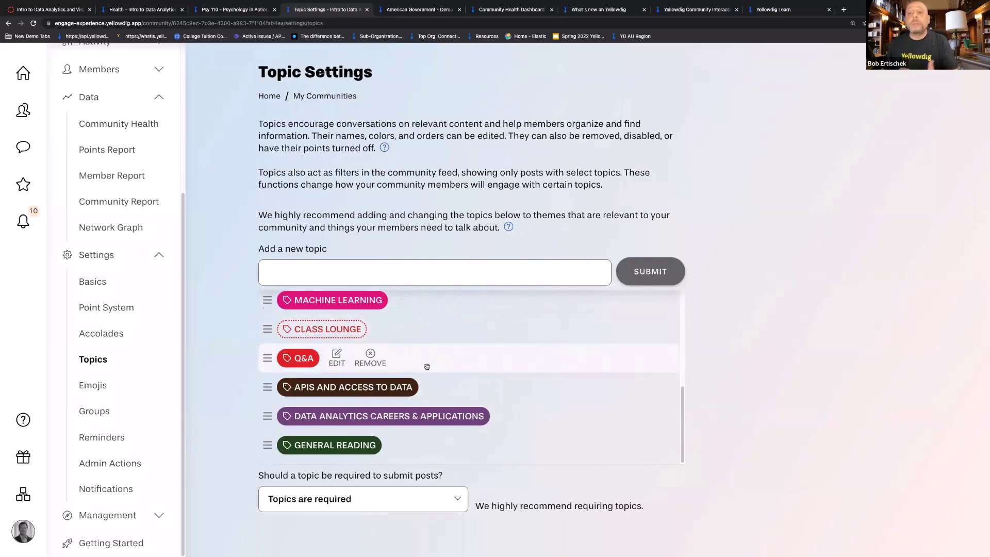
scroll(426, 370, "up", 3)
scroll(426, 373, "down", 3)
scroll(391, 361, "up", 2)
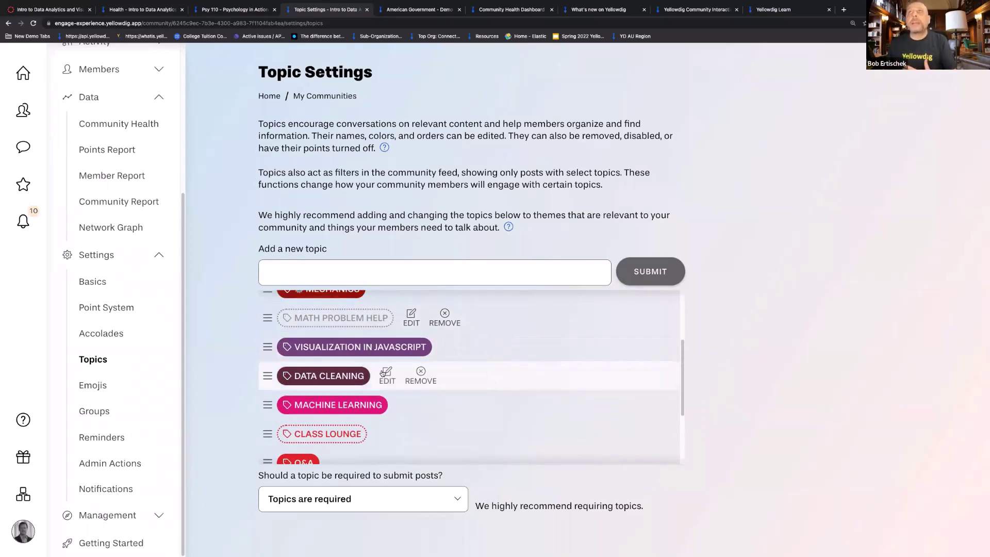
scroll(382, 373, "up", 1)
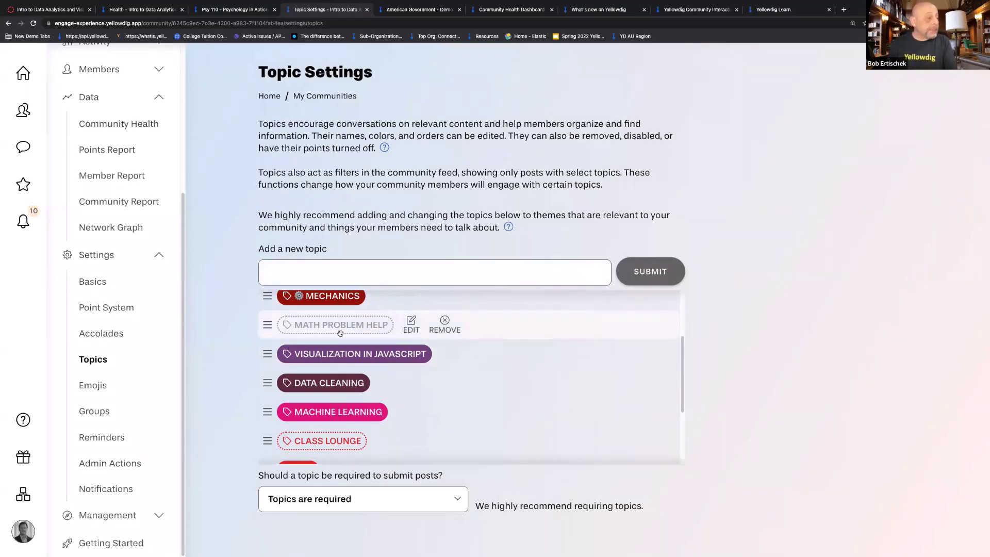
- Switch to the already open Community Health summary page, and from there visit the community feed and the Points Report
left_click(142, 9)
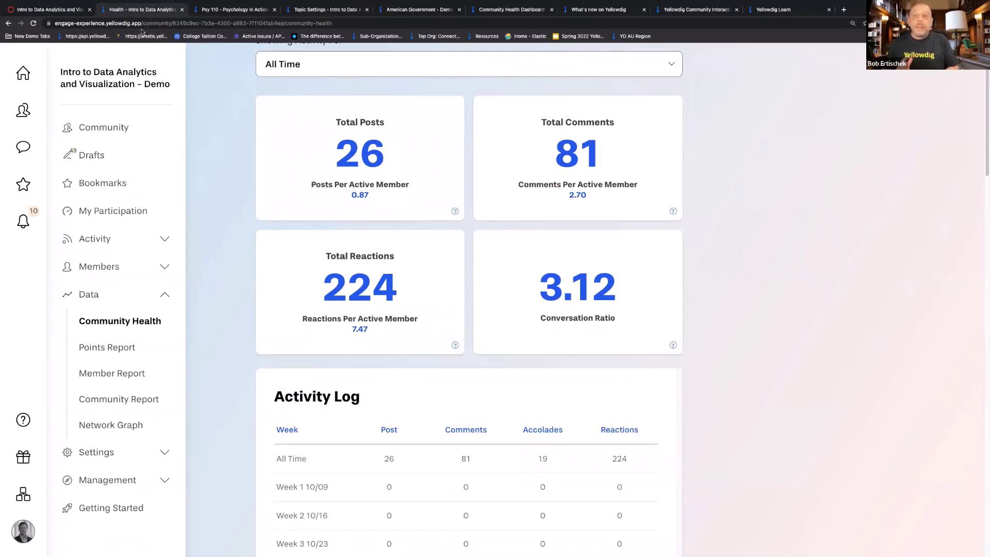
left_click(108, 137)
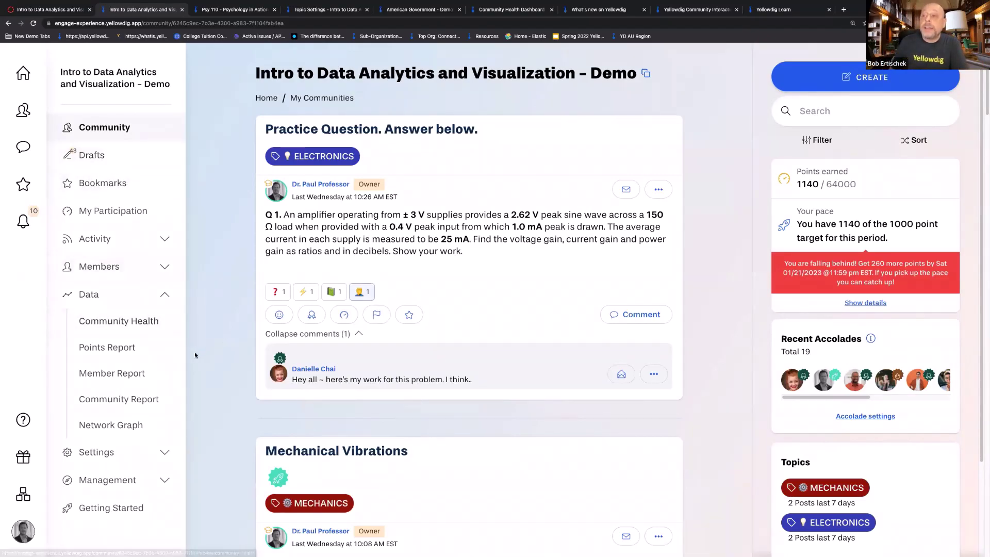
left_click(139, 352)
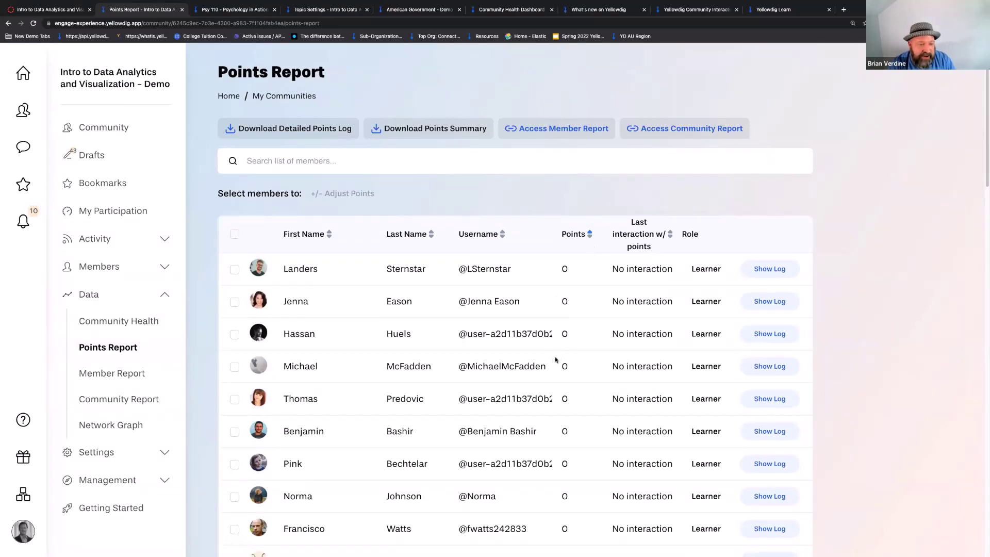
- Look through the whole member list of the Points Report, and switch to the already open Psy 110 community
scroll(553, 360, "down", 10)
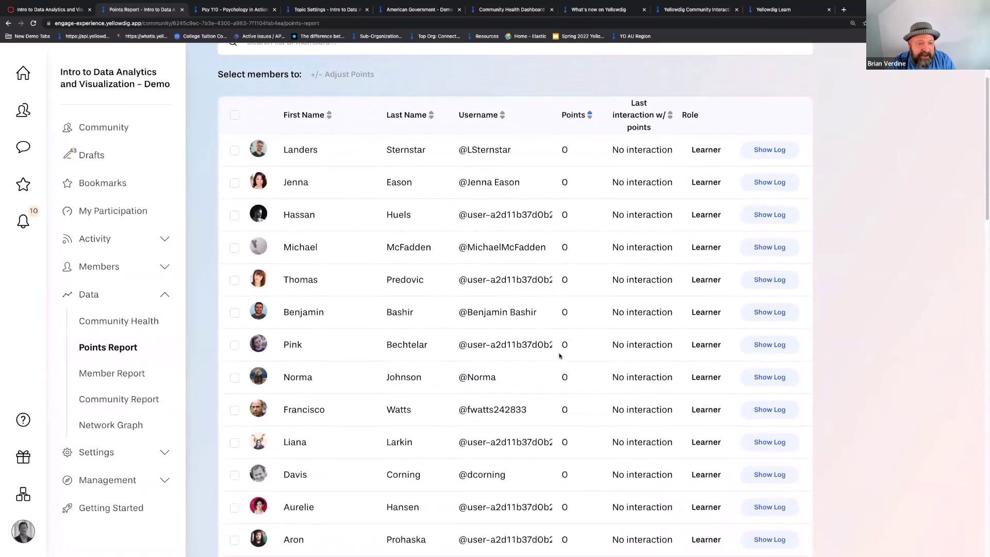
scroll(581, 373, "down", 15)
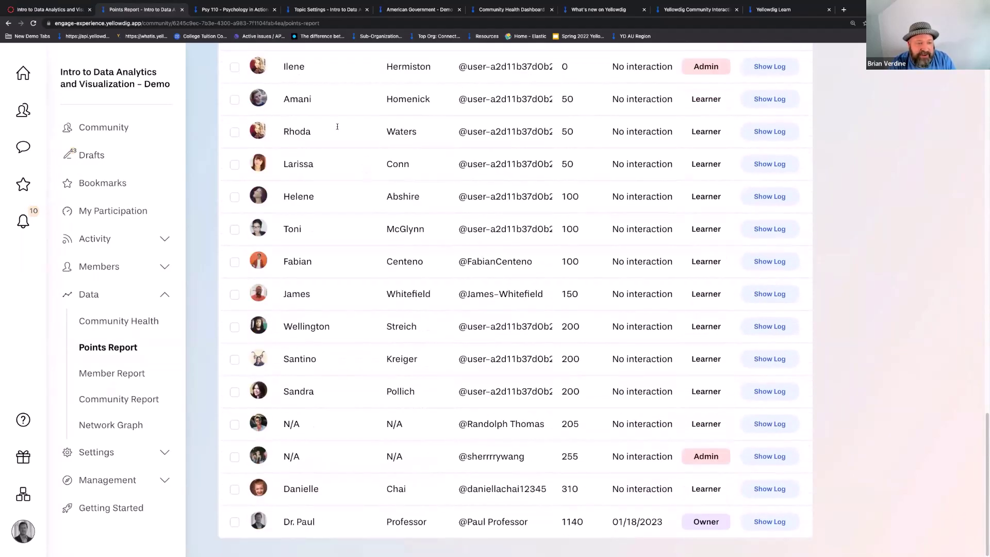
left_click(225, 12)
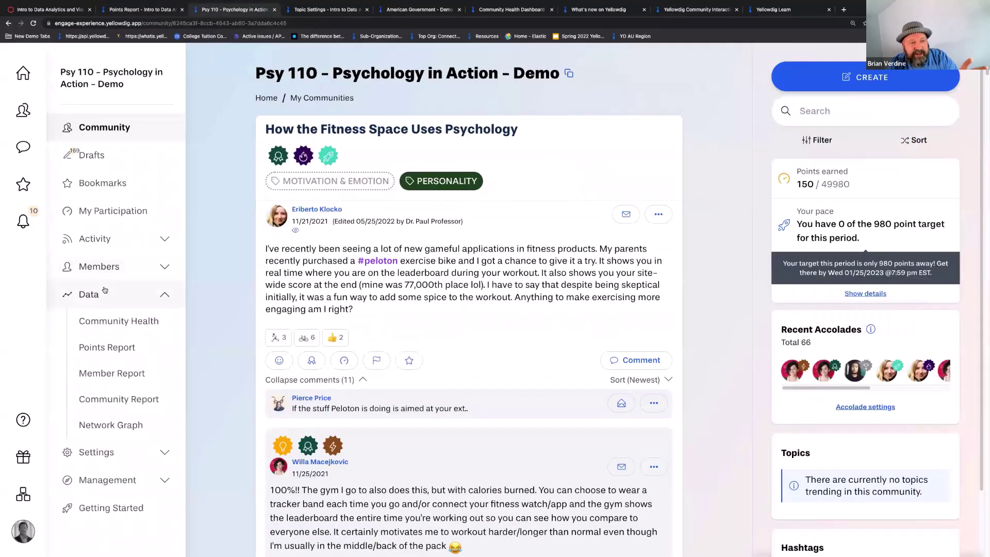
- Open the Points Report of the Psy 110 community, view the first listed member's point log and close it
left_click(108, 348)
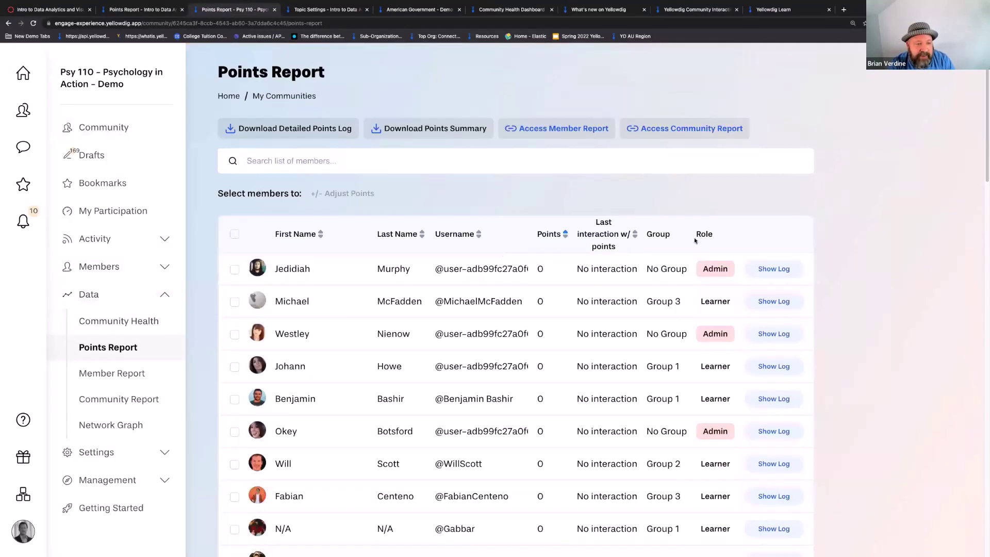
left_click(783, 269)
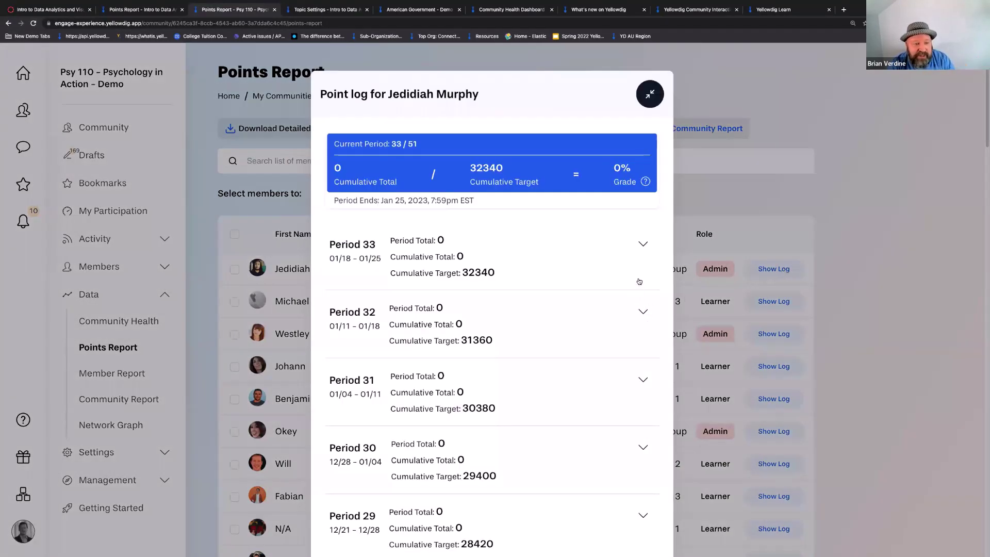
left_click(652, 99)
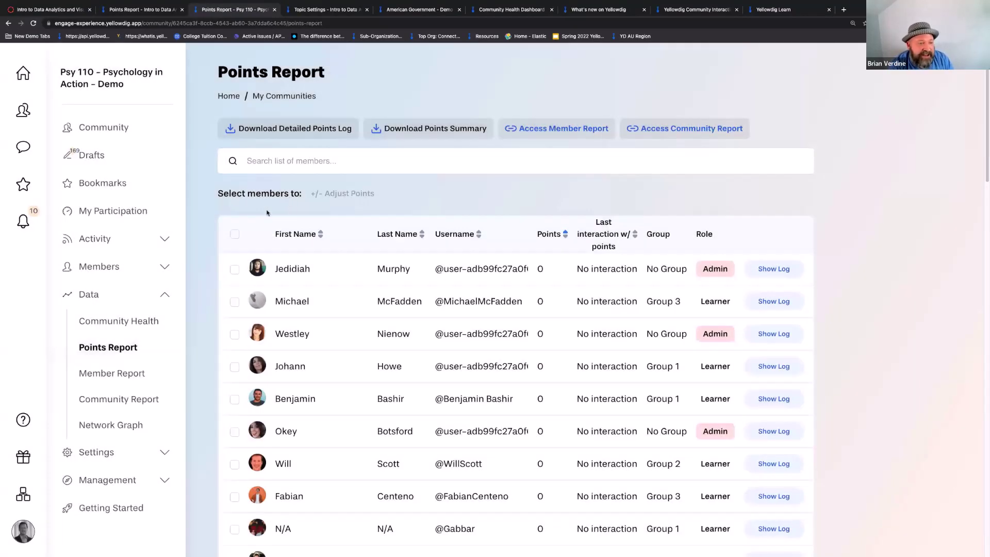
- Select all members on the page, view the bulk points adjustment form, and close it without submitting, clearing the selection
left_click(234, 236)
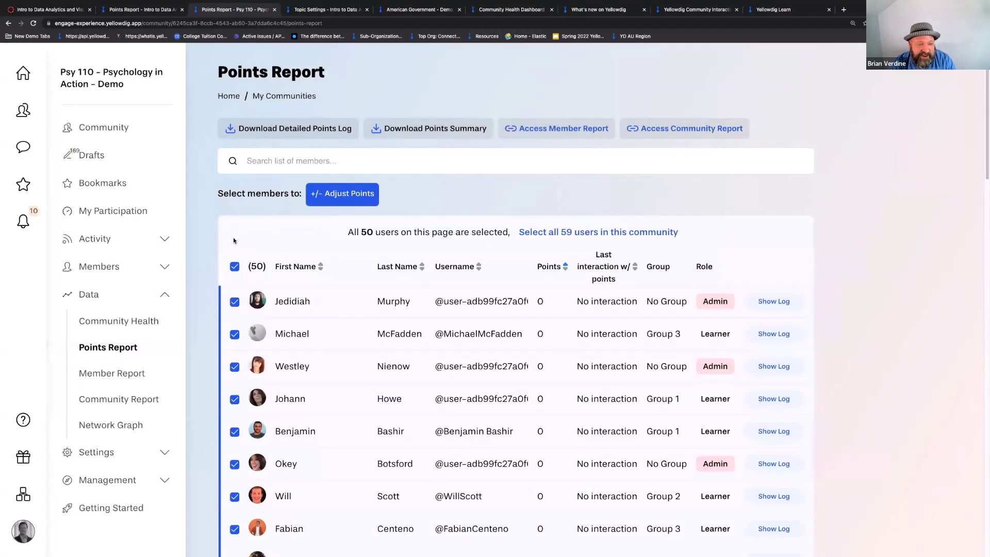
left_click(321, 203)
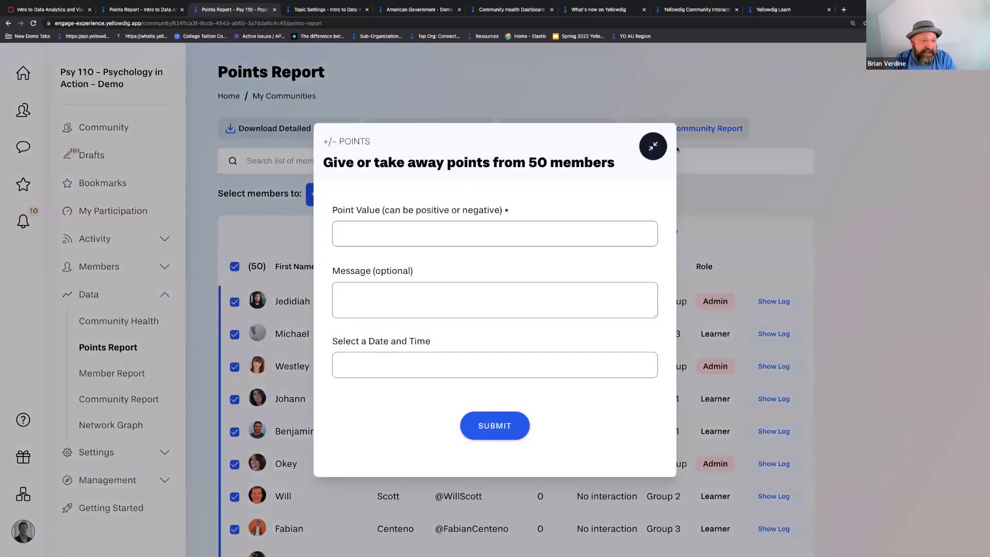
left_click(653, 148)
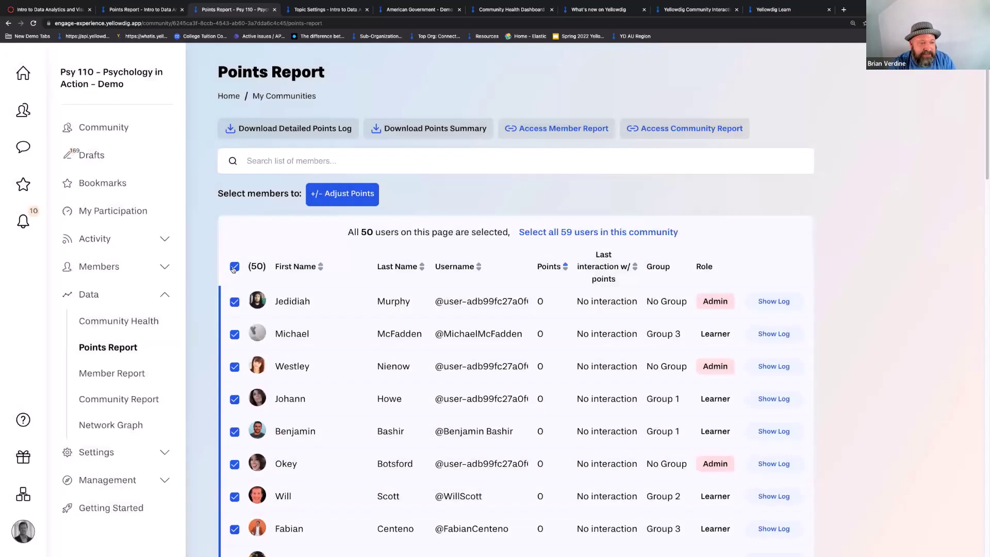
left_click(239, 266)
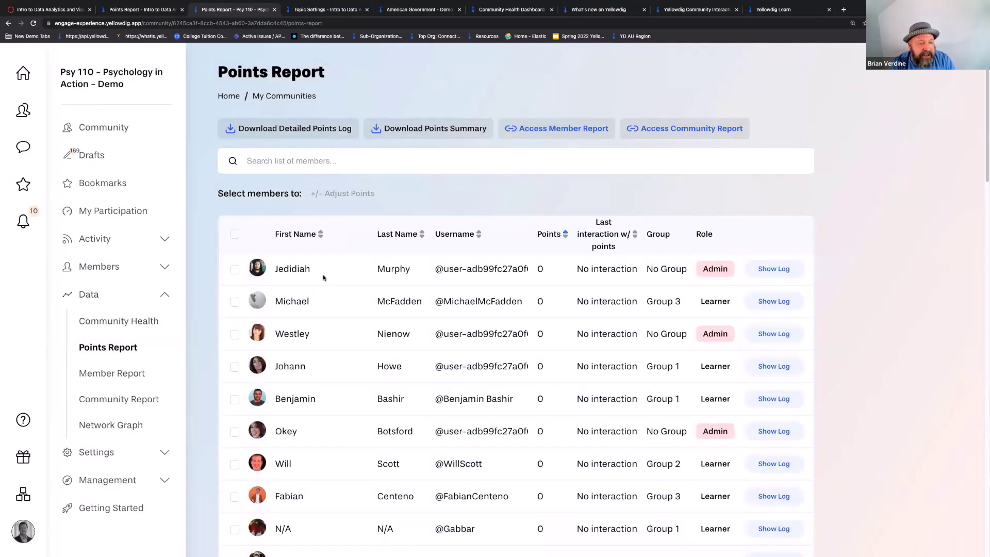
- Review the first listed member's point log from Period 33 back to Before Start Date, and close it
left_click(765, 273)
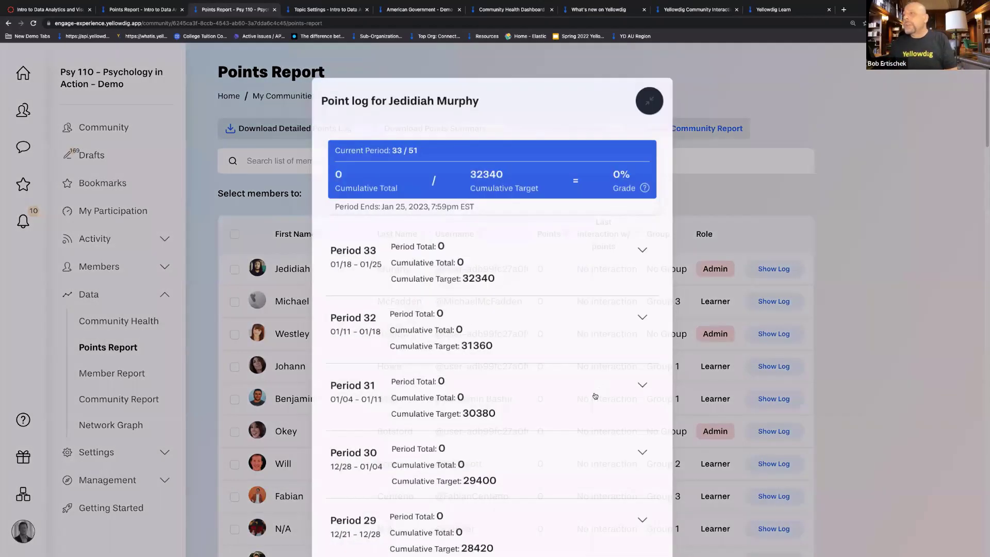
scroll(598, 397, "down", 5)
scroll(600, 403, "down", 20)
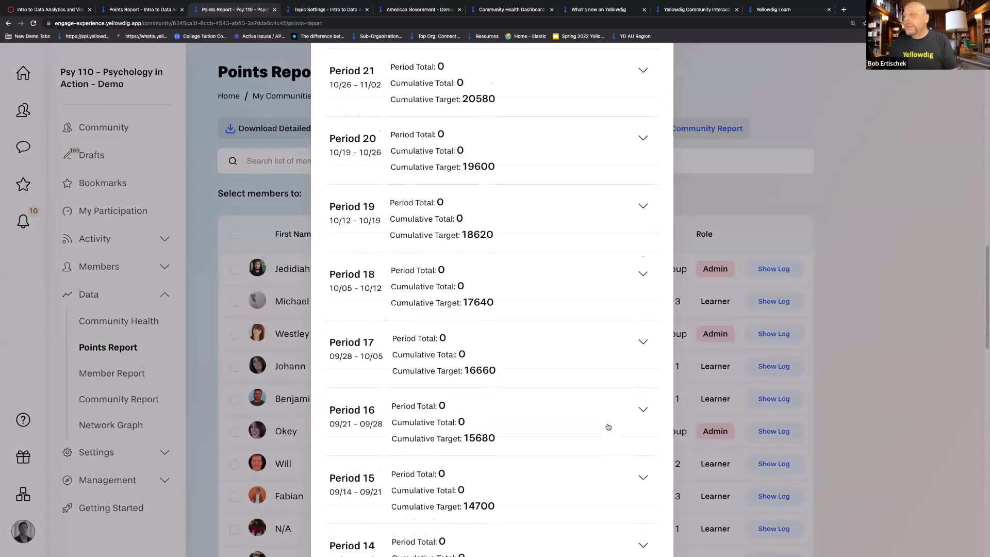
scroll(603, 420, "down", 6)
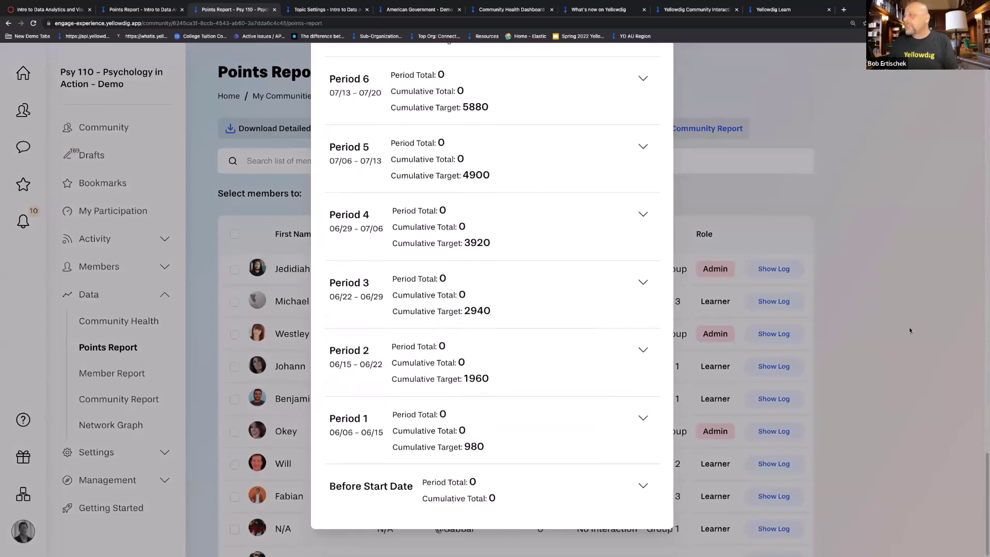
left_click(888, 343)
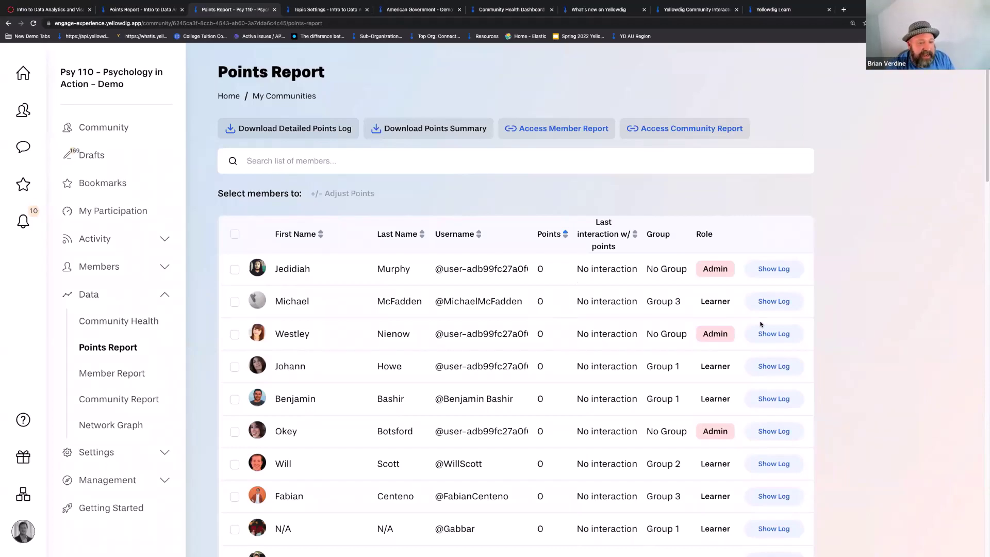
- Sort the Points Report by last interaction with points and download the Points Summary
left_click(634, 235)
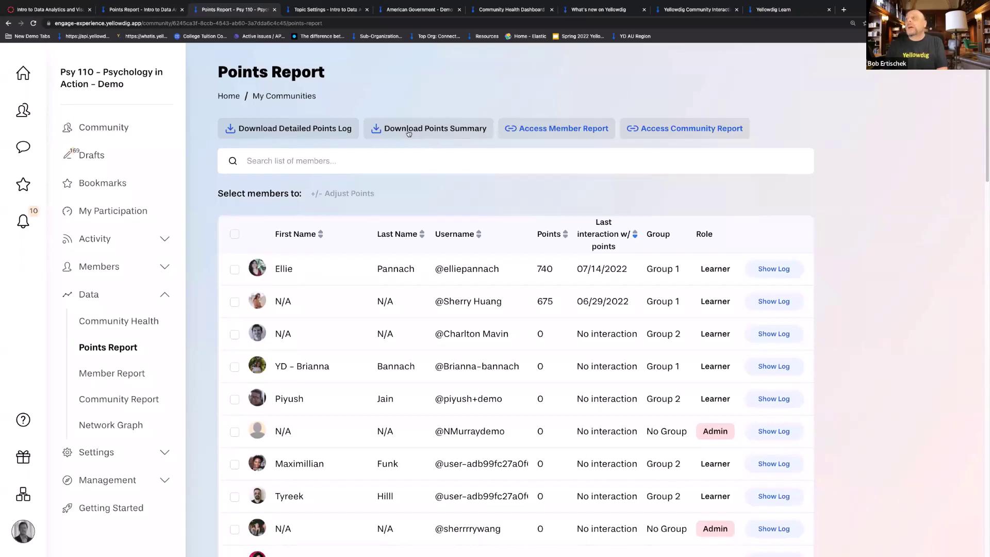
left_click(435, 127)
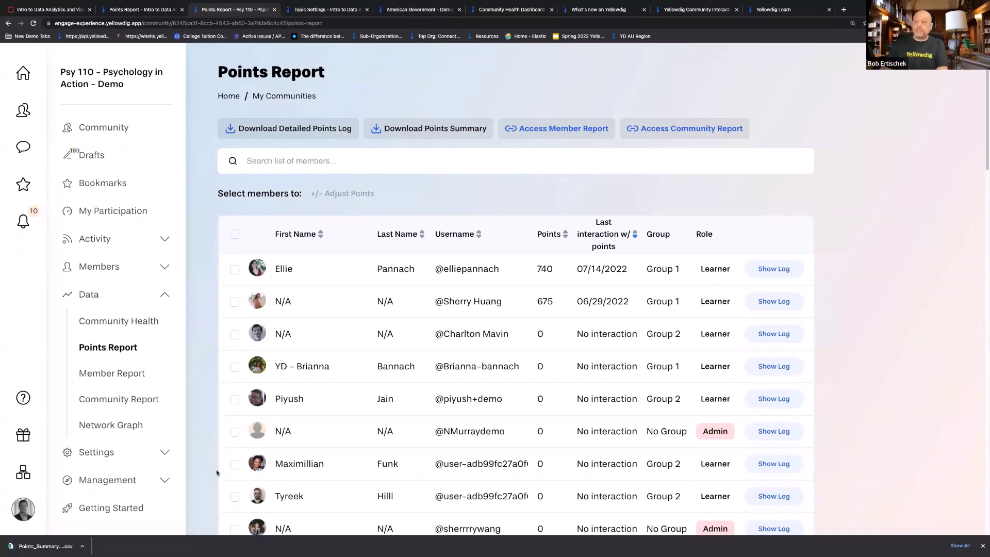
- Switch to Excel and examine the Psy 110 Community Member Report and the detailed Points Report workbooks
left_click(8, 549)
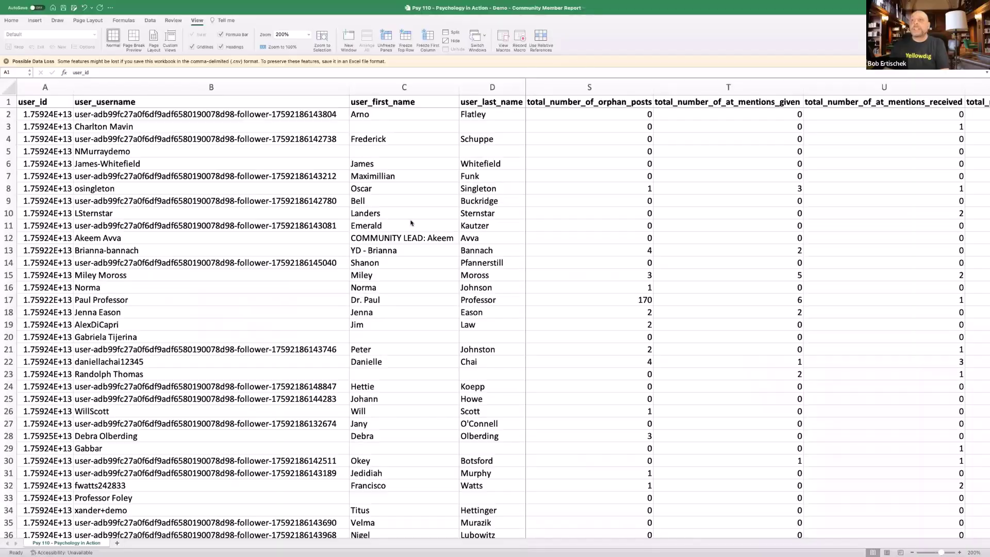
mouse_move(659, 14)
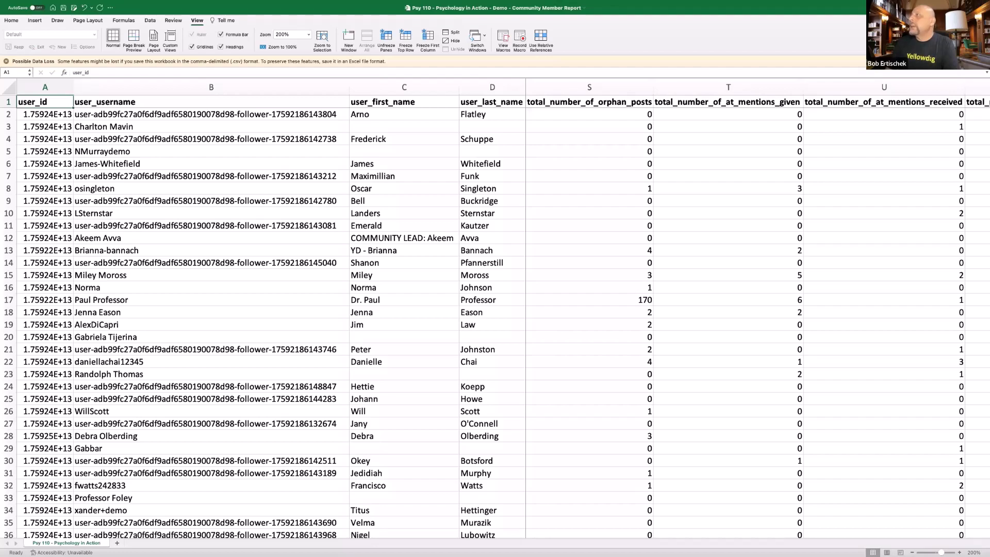
key("super+grave")
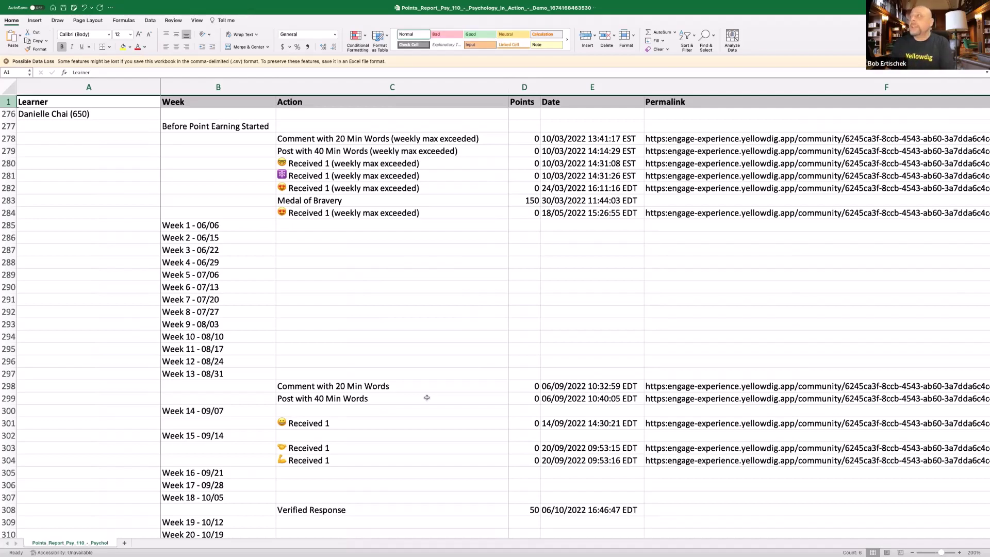
scroll(427, 398, "down", 1)
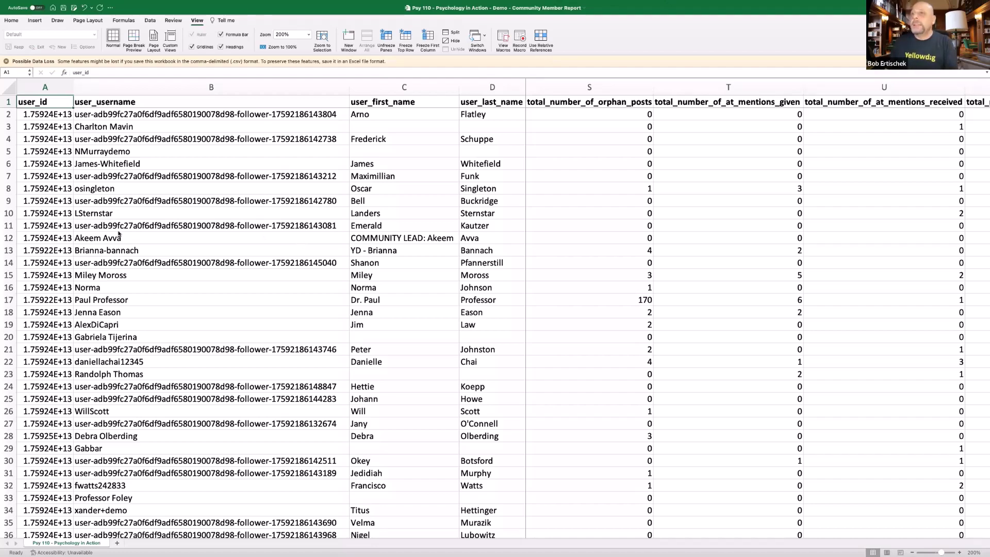
- Return to Yellowdig in the browser, generate the Members Report for Psy 110 and look over its table
key("super+Tab")
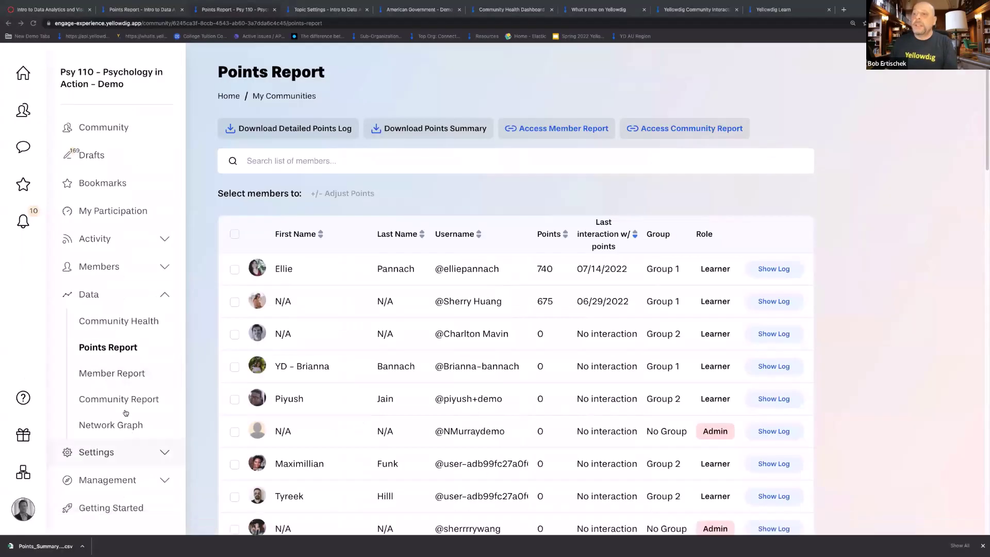
left_click(121, 375)
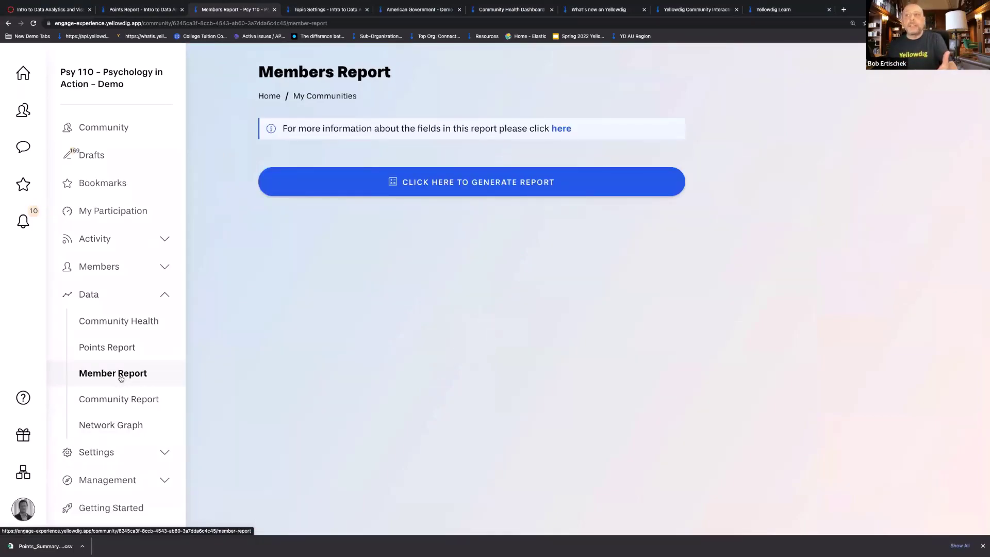
left_click(522, 183)
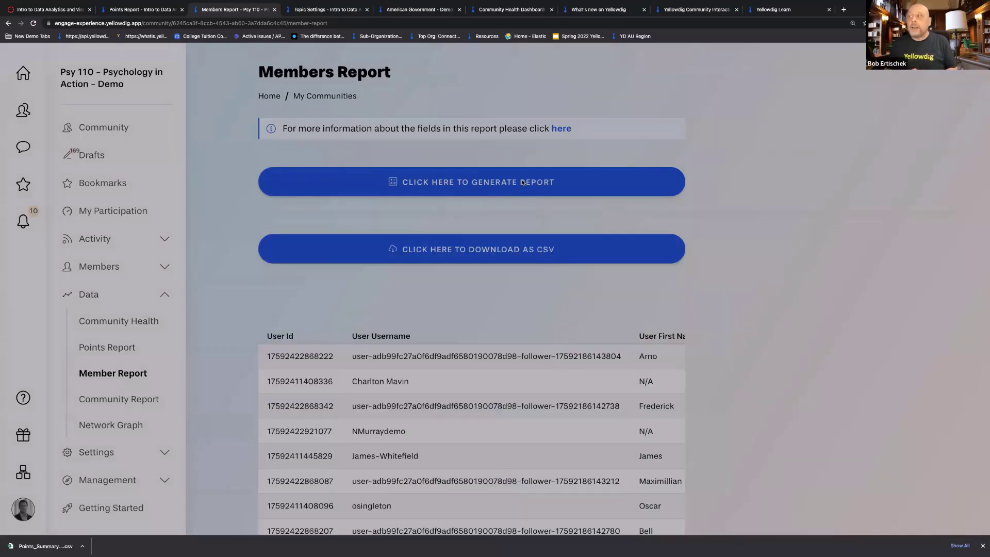
scroll(495, 423, "down", 5)
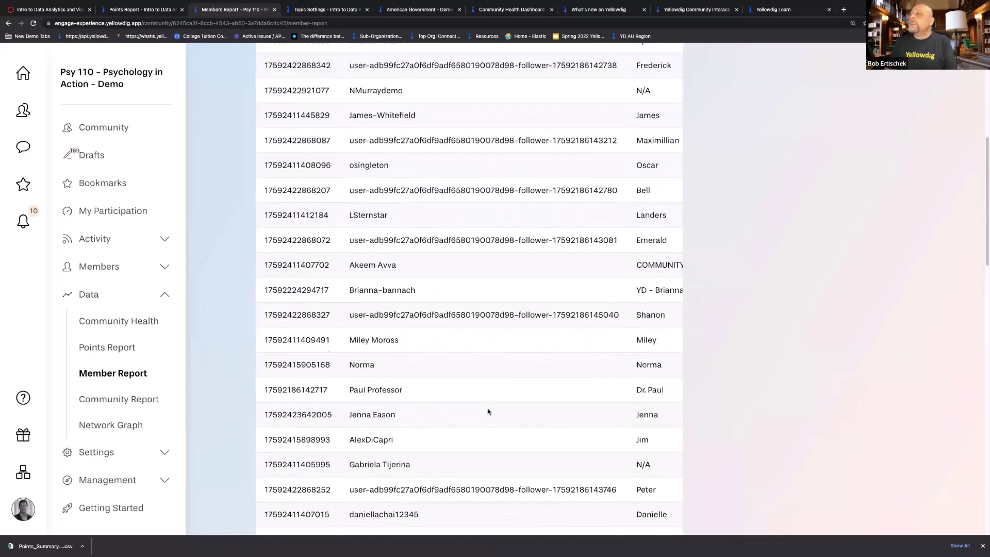
scroll(488, 427, "up", 4)
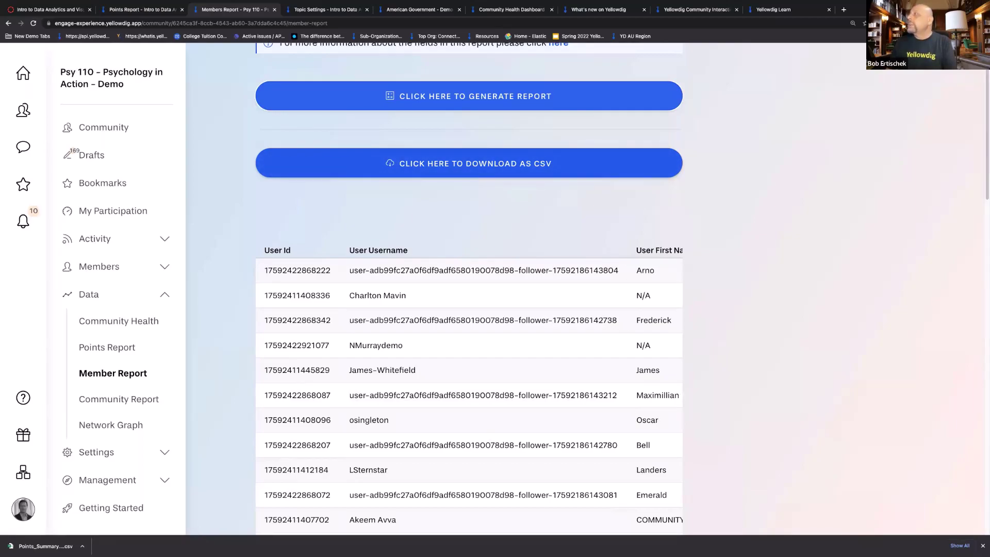
- Switch to Excel and examine the Community Member Report's header fields from user_id through total_number_of_student_friend_followers
key("super+Tab")
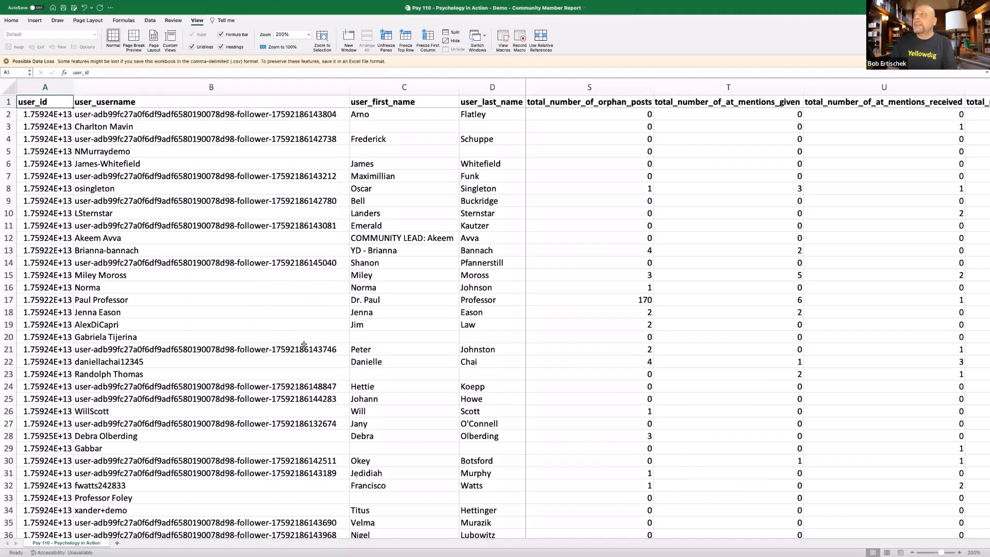
key("Right")
key("Right")
key("Right")
key("Right")
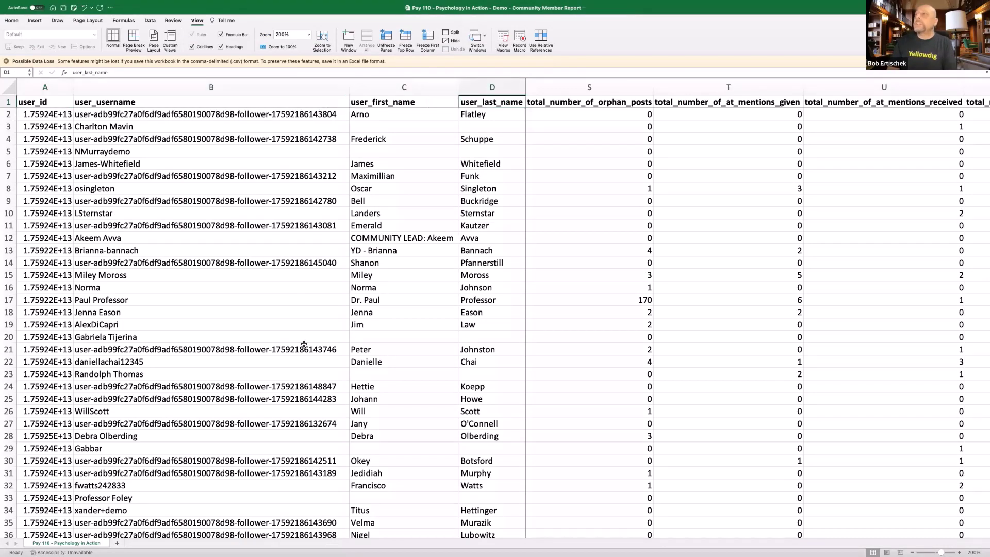
key("Right")
key("Right")
key("Right")
key("Right")
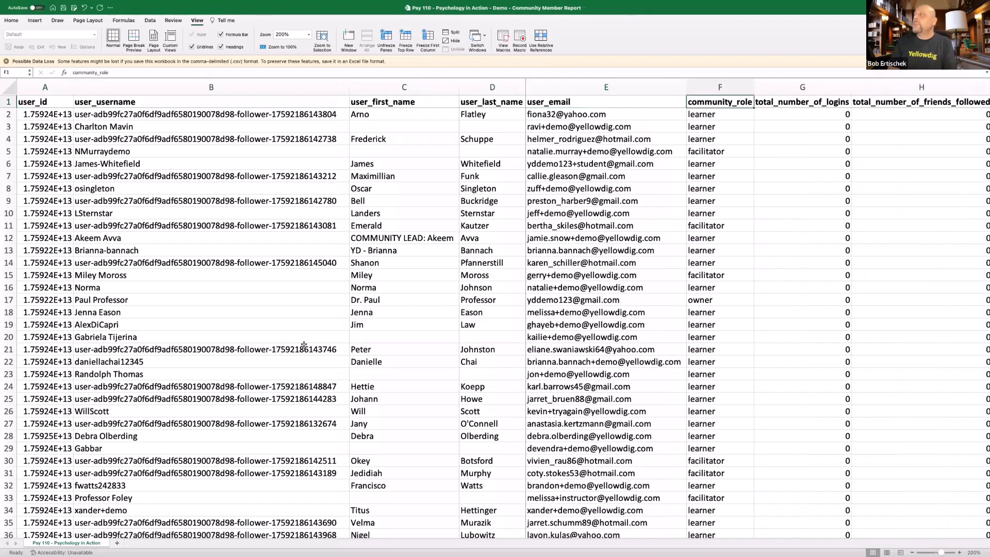
key("Right")
key("Right")
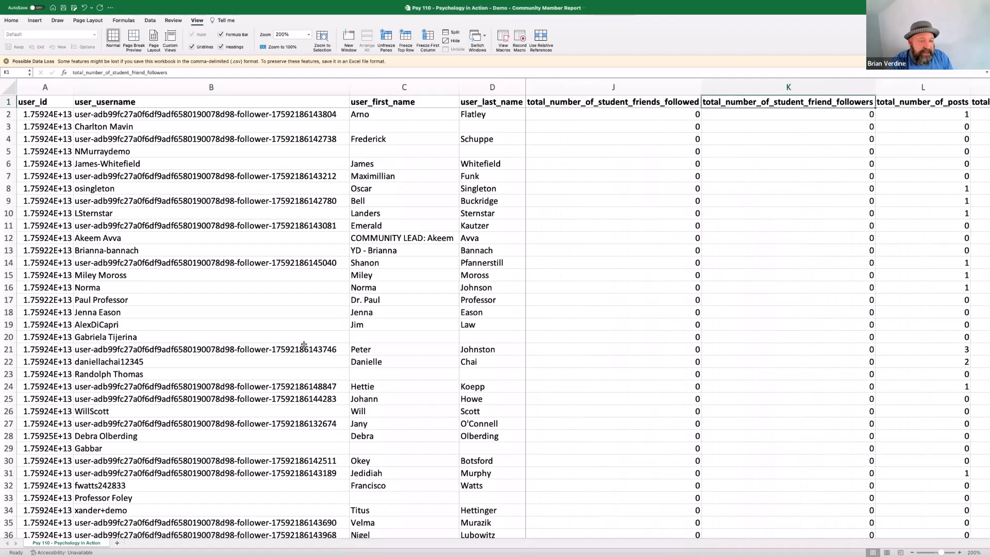
- Examine the header fields covering posts, comments, accolades, reactions, orphan posts and at-mentions, up to total_number_of_instructor_post_reads
key("Right")
key("Right")
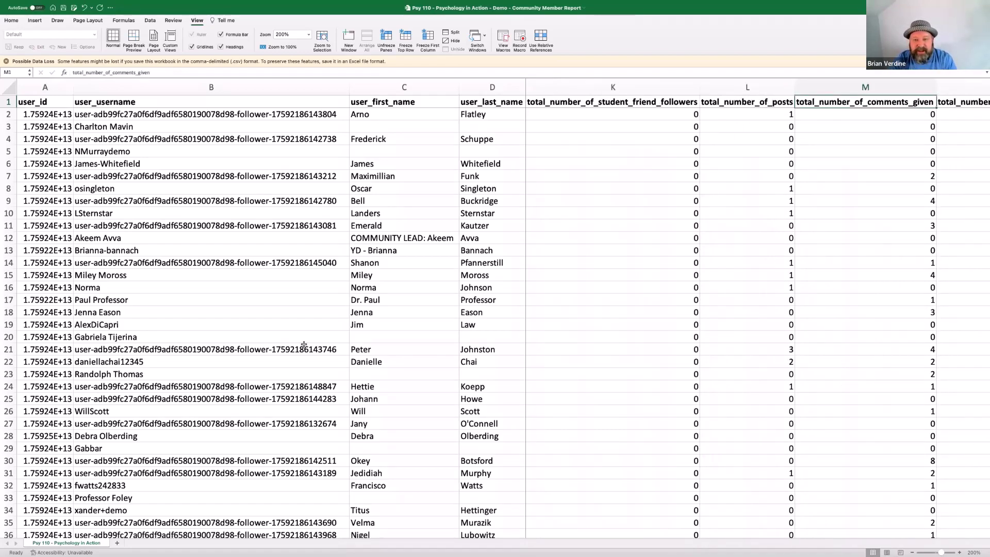
key("Right")
key("Right")
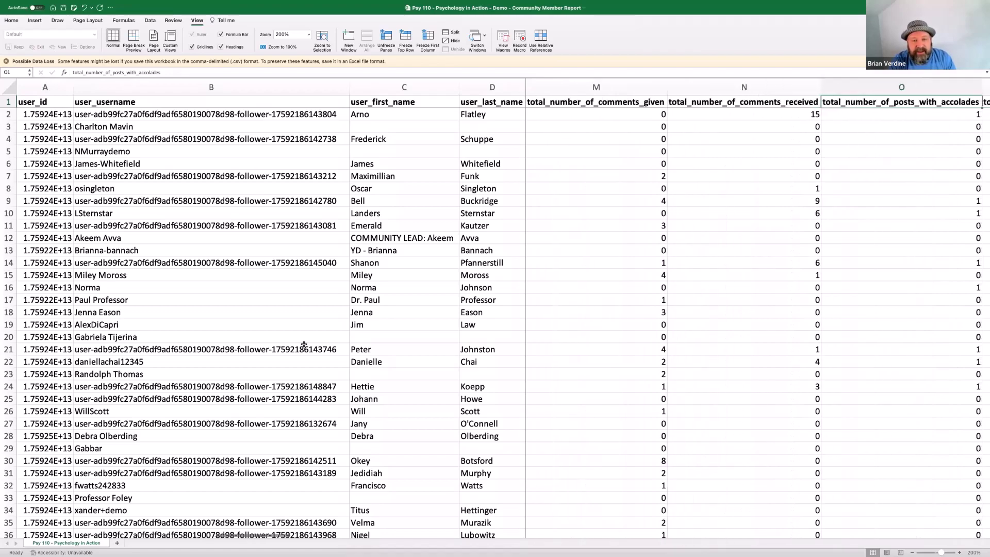
key("Left")
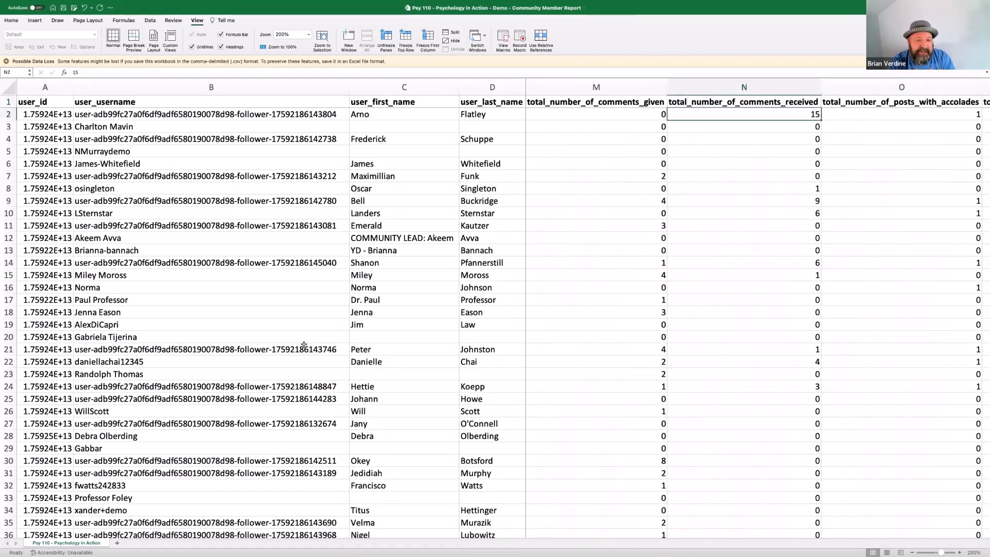
key("Right")
key("Right")
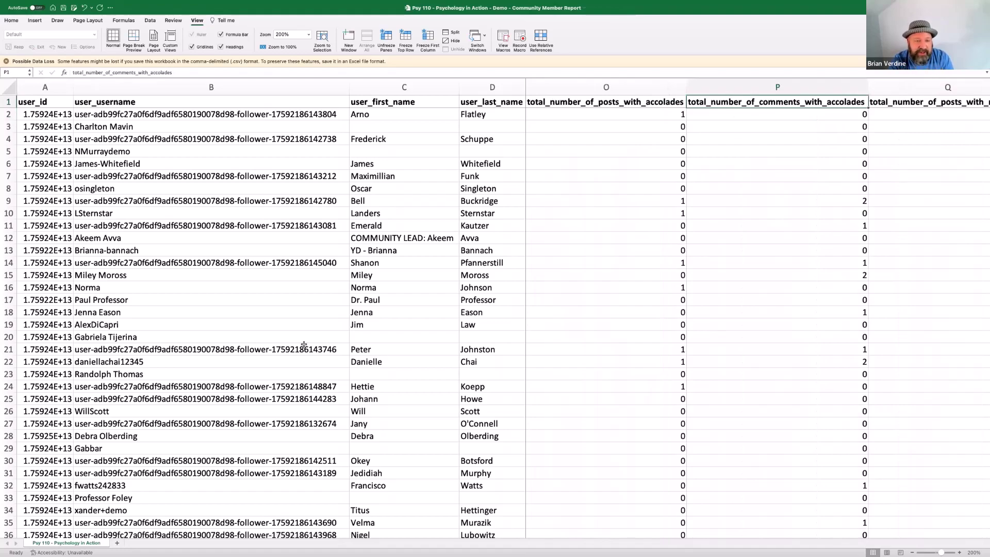
key("Right")
key("Right")
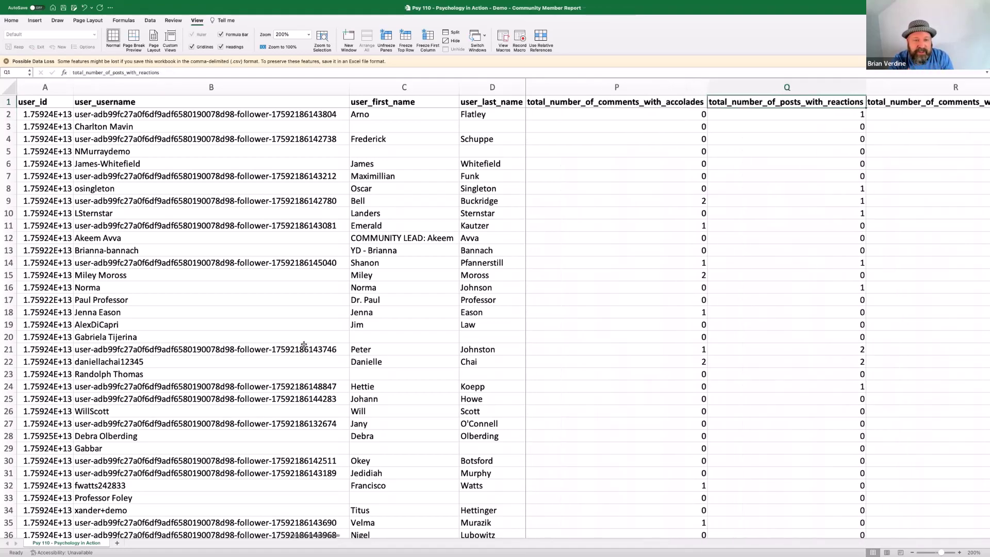
key("Right")
key("Right")
key("Right")
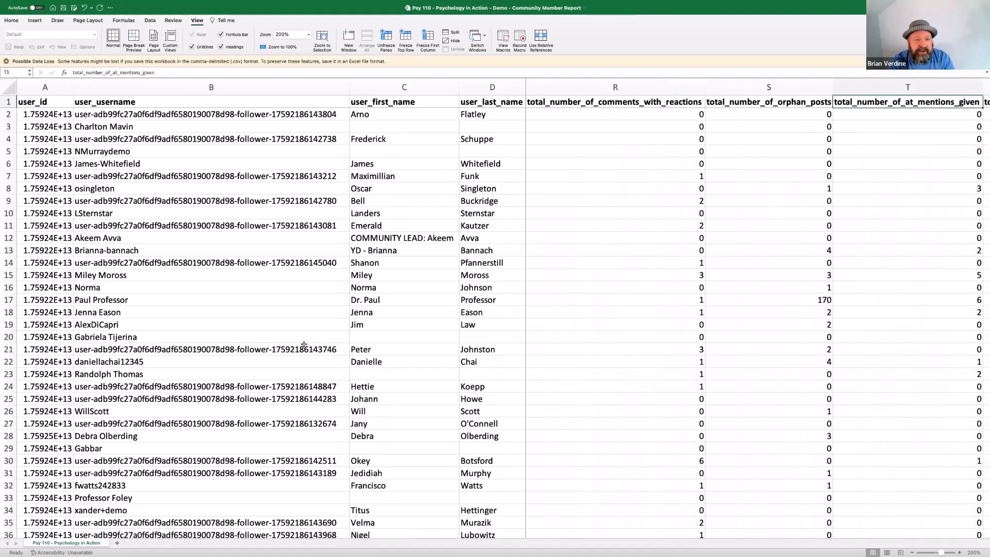
key("Right")
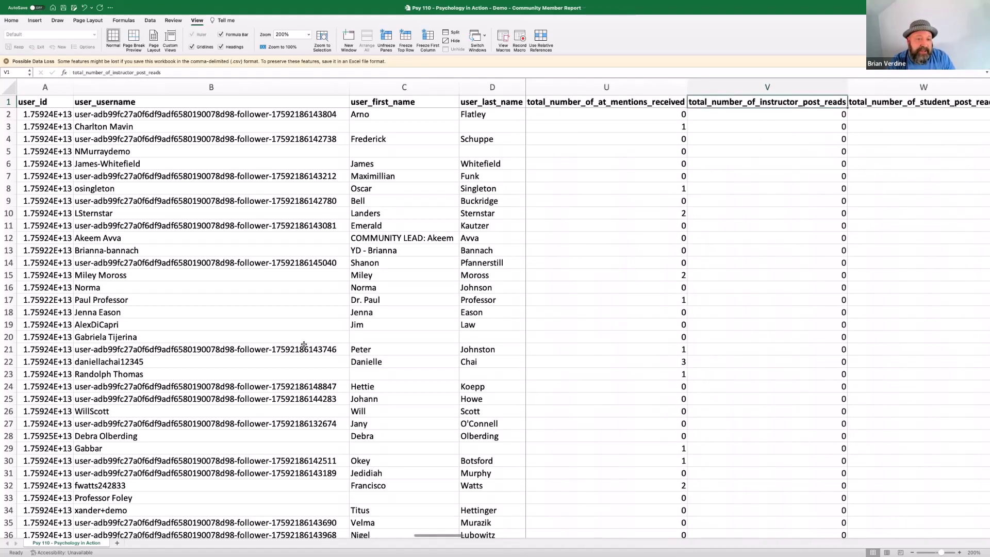
- Examine the header fields covering post reads, post views, shared hyperlinks and media, through total_comment_word_count
key("Right")
key("Right")
key("Right")
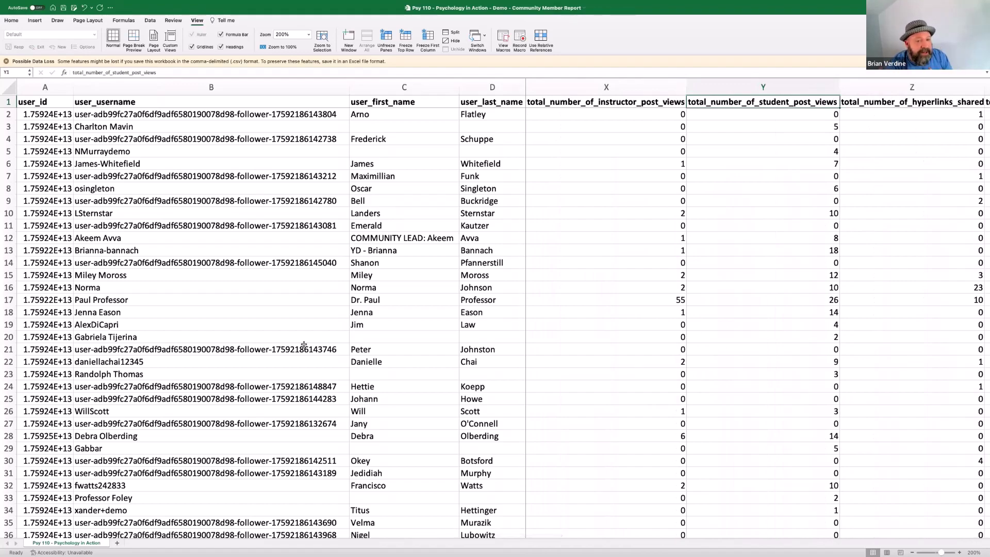
key("Right")
key("Right")
key("Right")
key("Right")
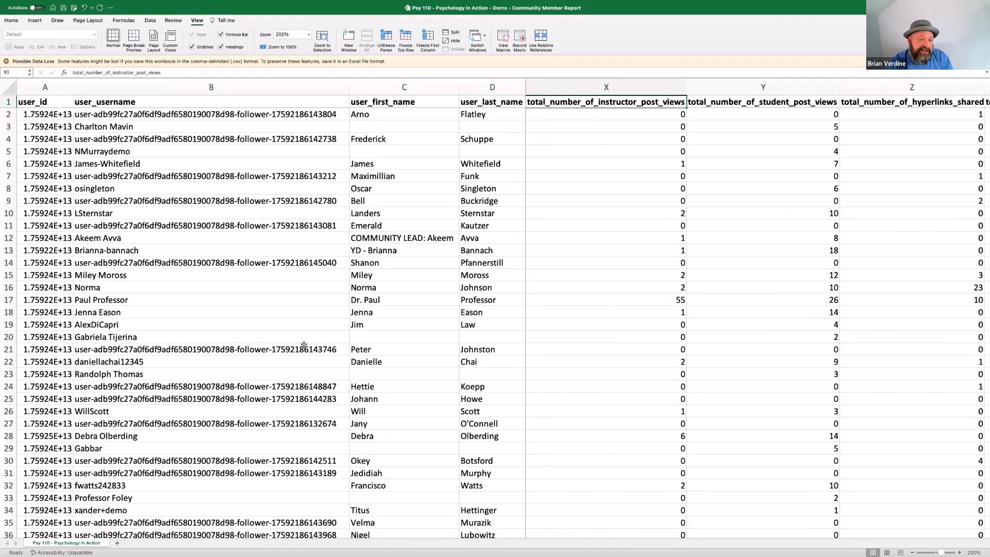
key("Right")
key("Right")
key("Right")
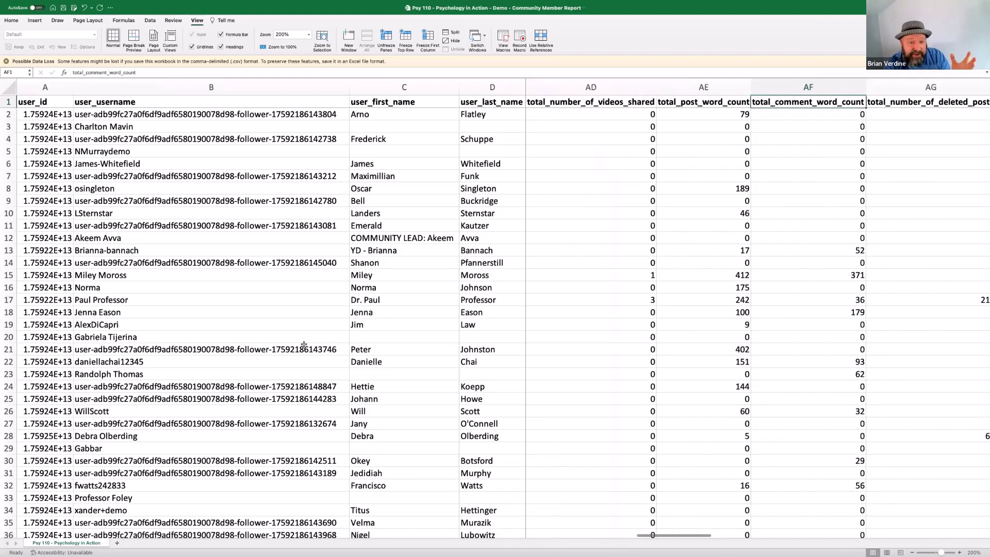
- Go back through the header fields from total_post_word_count to total_number_of_orphan_posts
key("Left")
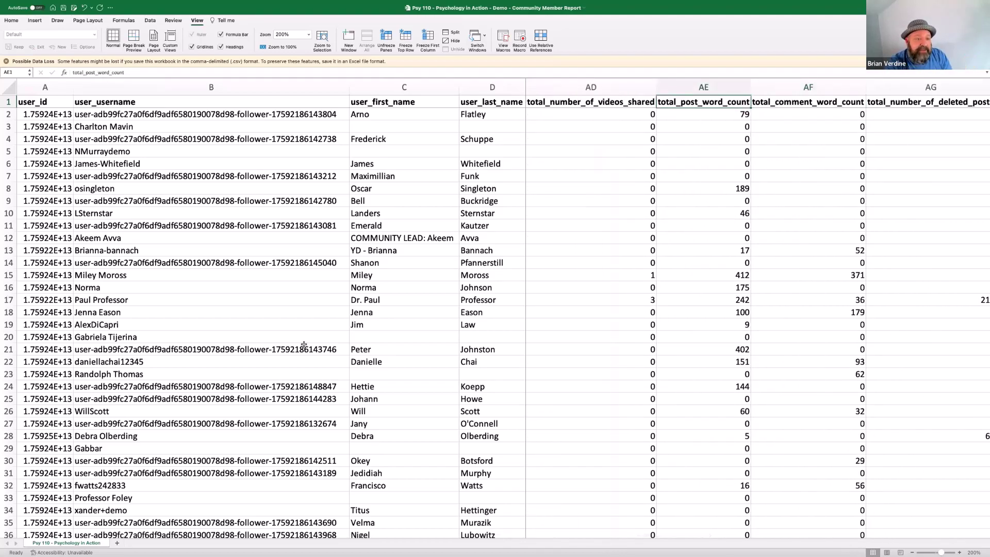
key("Left")
key("Left")
key("Left")
key("Left")
key("Left")
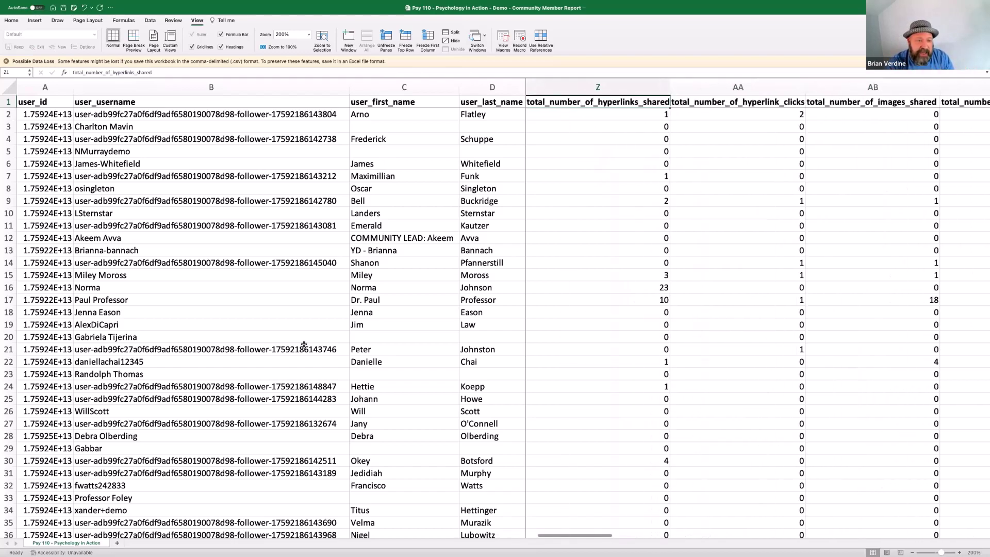
key("Left")
key("Left")
key("Left")
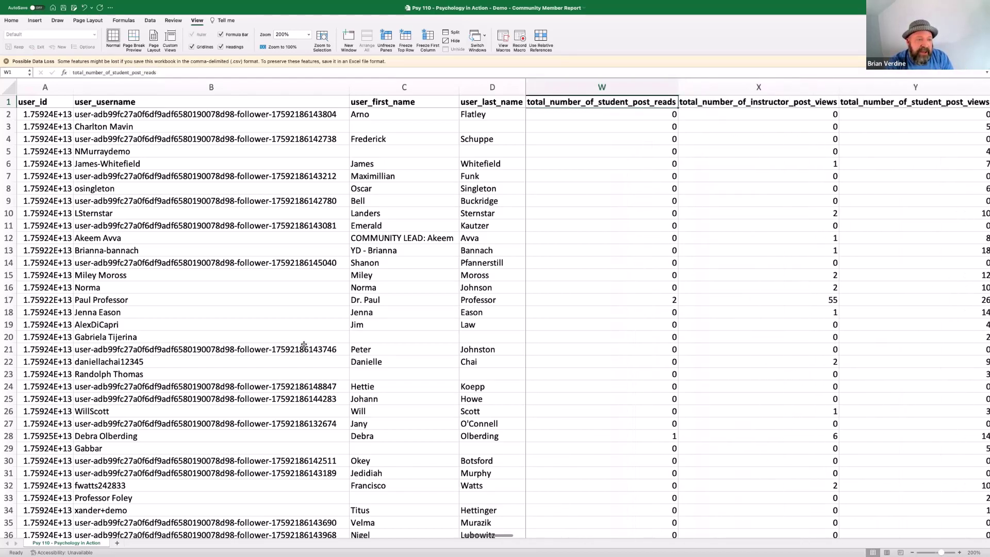
key("Left")
key("Left")
key("Left")
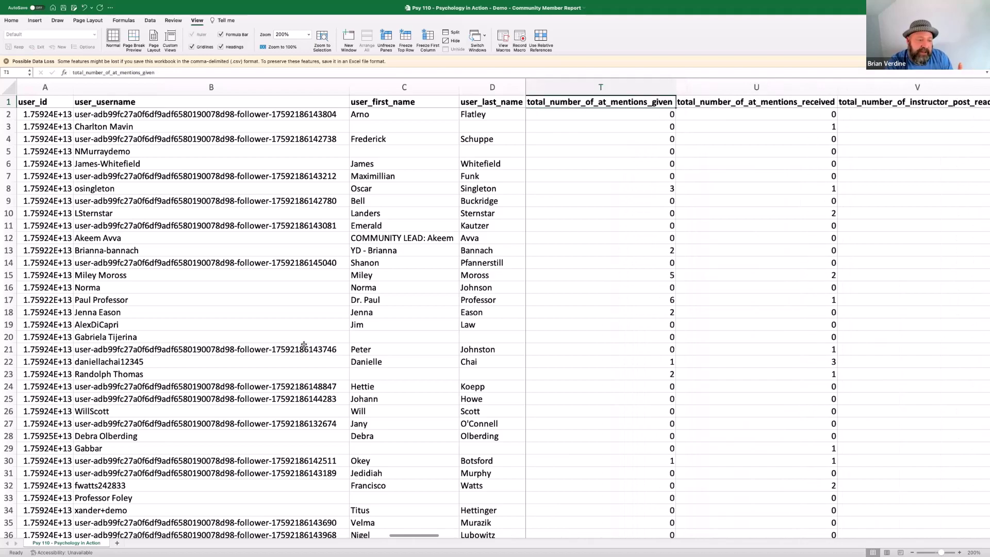
key("Left")
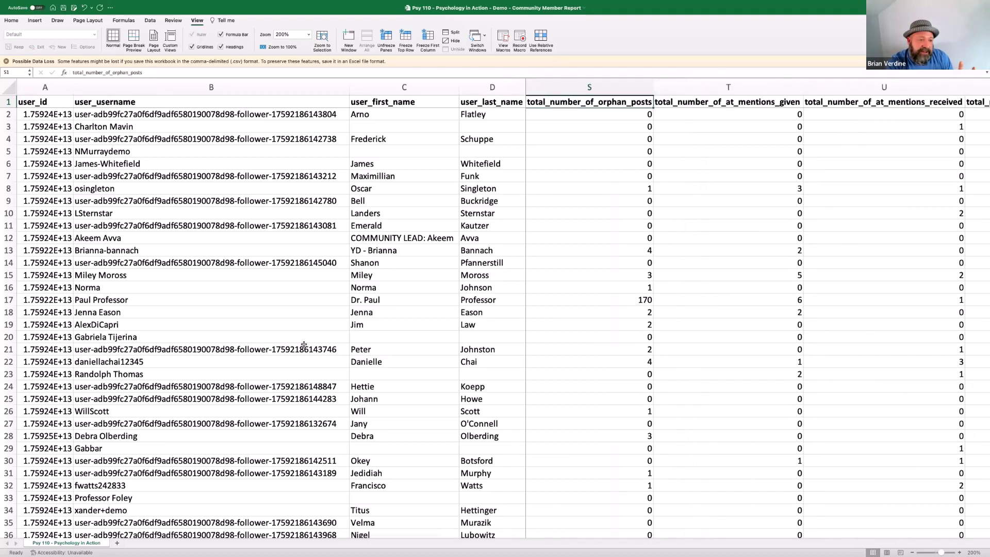
- Look through the total_number_of_orphan_posts values from row 19 down to row 51
left_click(643, 316)
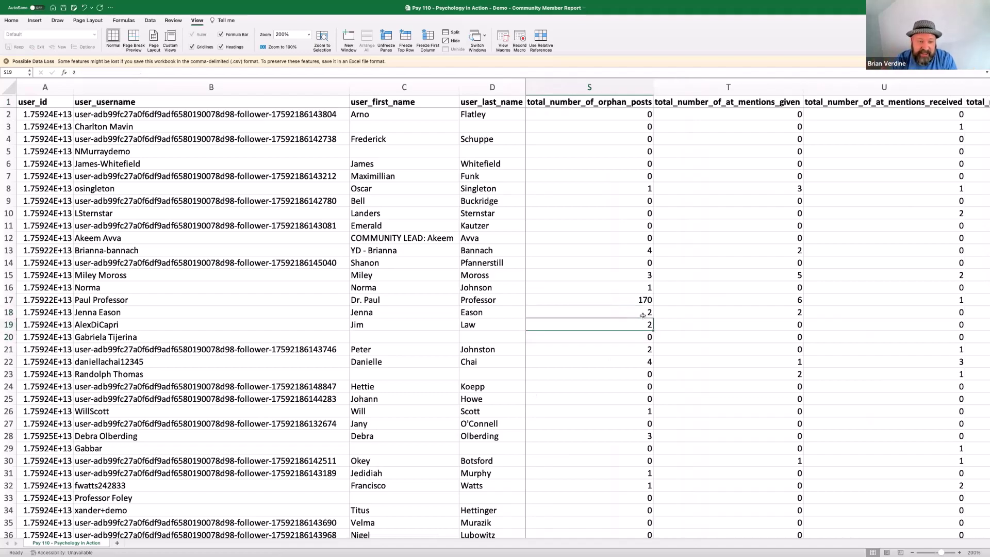
key("Down")
key("Down")
key("Down")
key("Down")
key("Down")
key("Down")
key("Down")
key("Down")
key("Down")
key("Down")
key("Down")
key("Down")
key("Down")
key("Down")
key("Down")
key("Down")
key("Down")
key("Down")
key("Down")
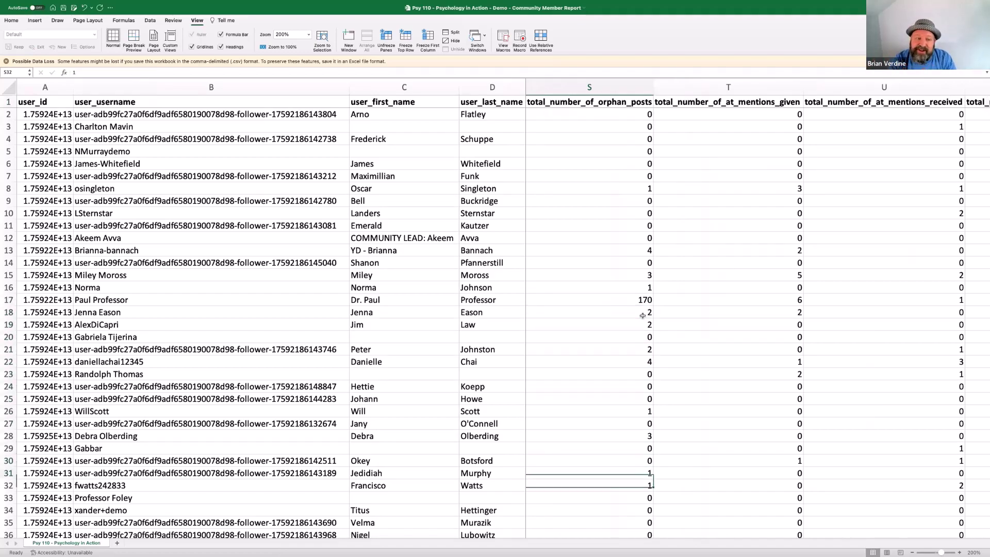
key("Down")
key("Down")
key("Down")
key("Down")
key("Down")
key("Down")
key("Down")
key("Down")
key("Down")
key("Down")
key("Down")
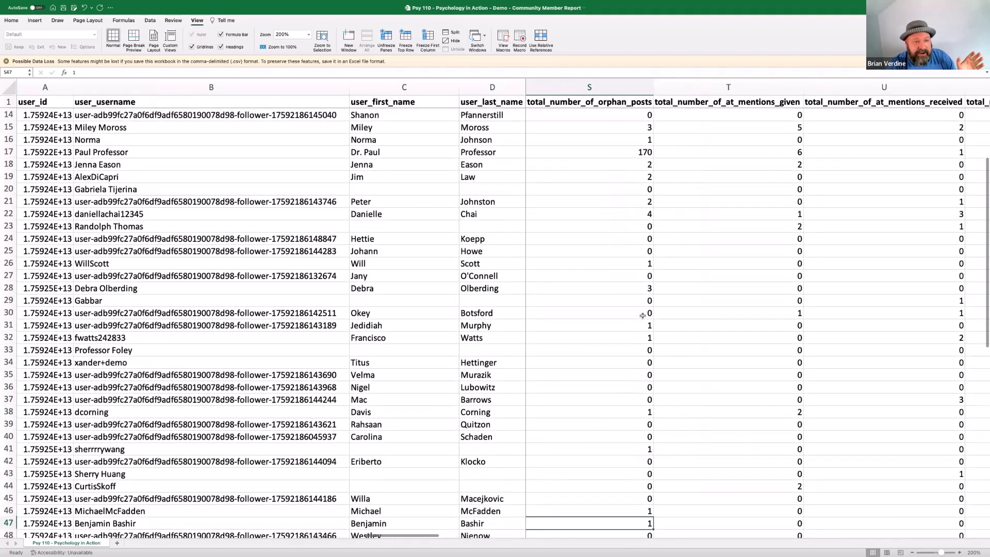
key("Down")
key("Down")
key("Down")
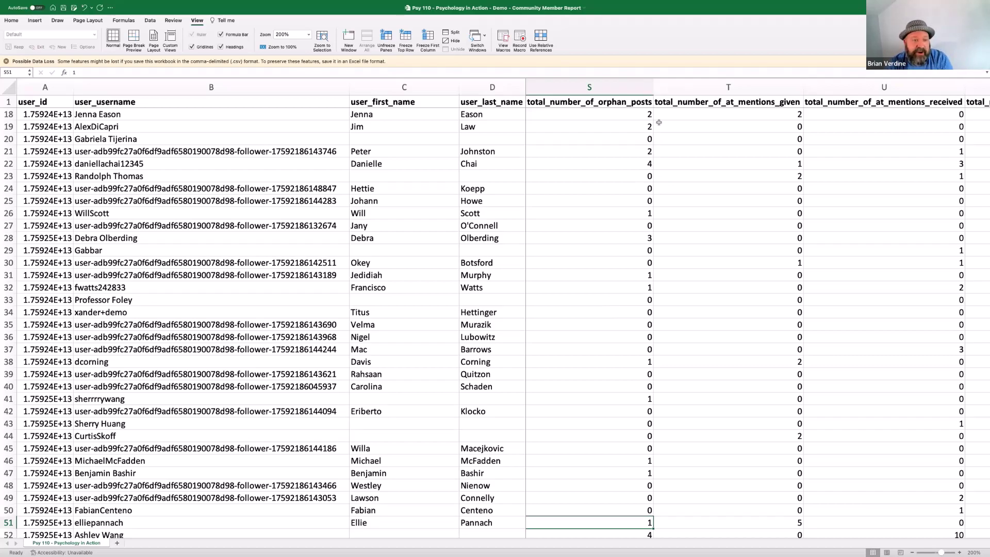
- Return to the orphan posts header and review the reactions, accolades and comments fields back to total_number_of_comments_given
left_click(638, 101)
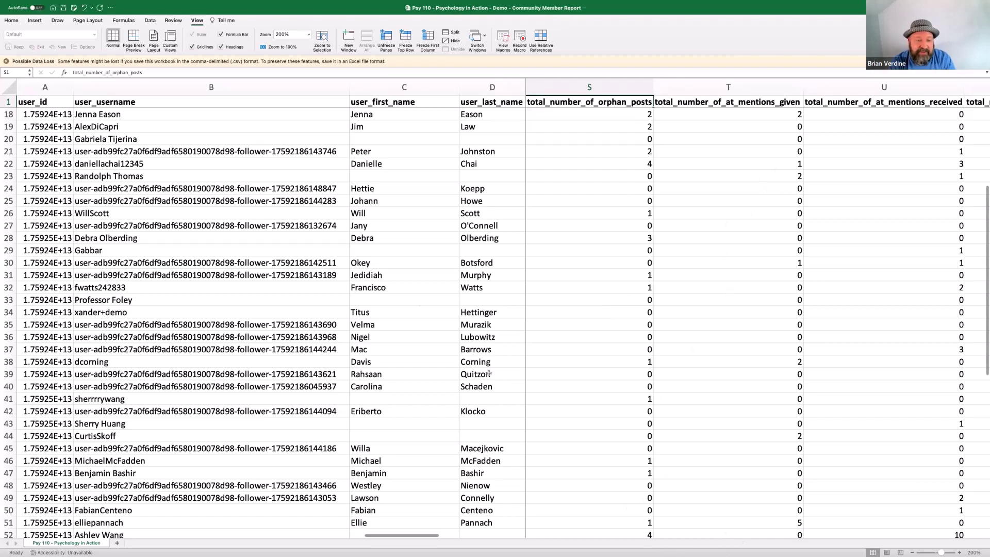
scroll(595, 168, "up", 5)
key("Left")
key("Left")
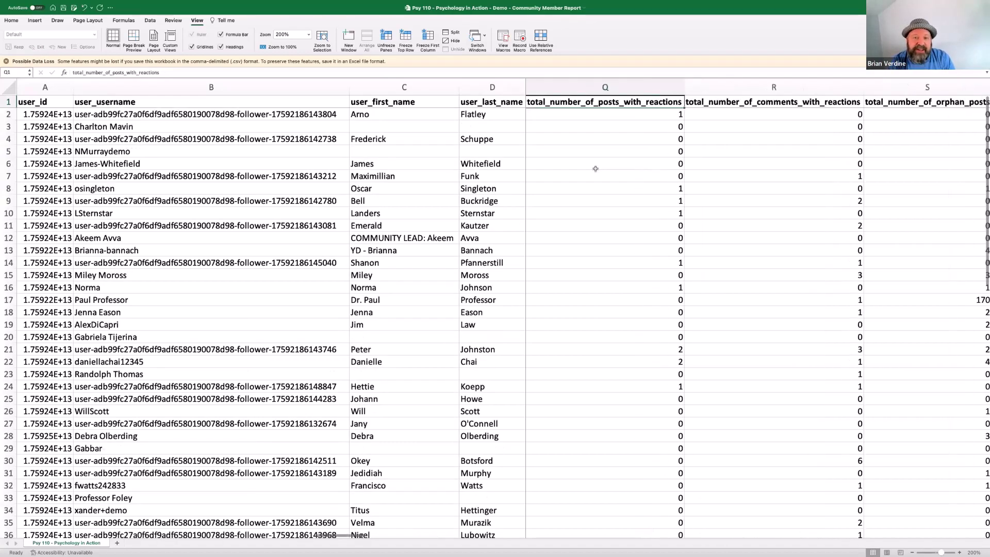
key("Left")
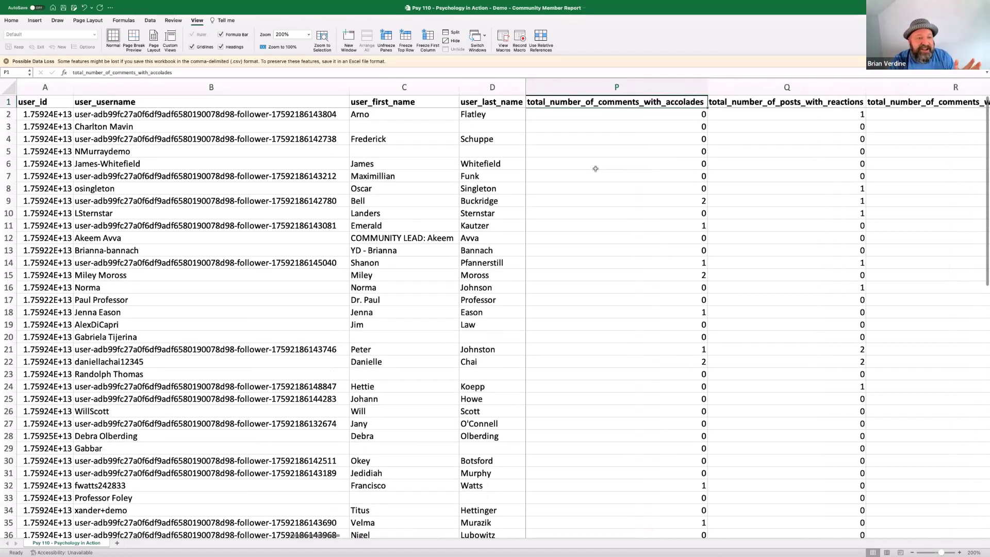
key("Left")
key("Left")
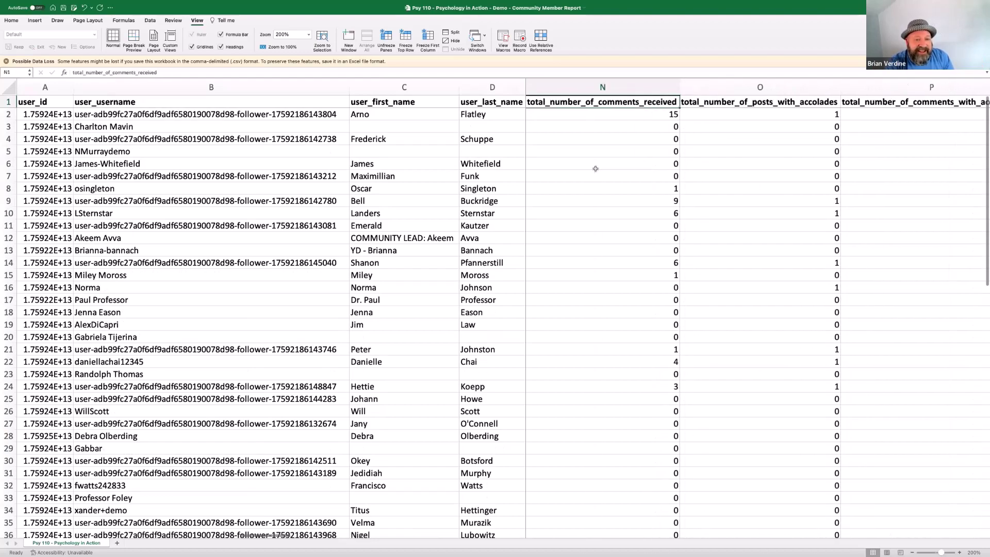
key("Left")
key("Right")
key("Right")
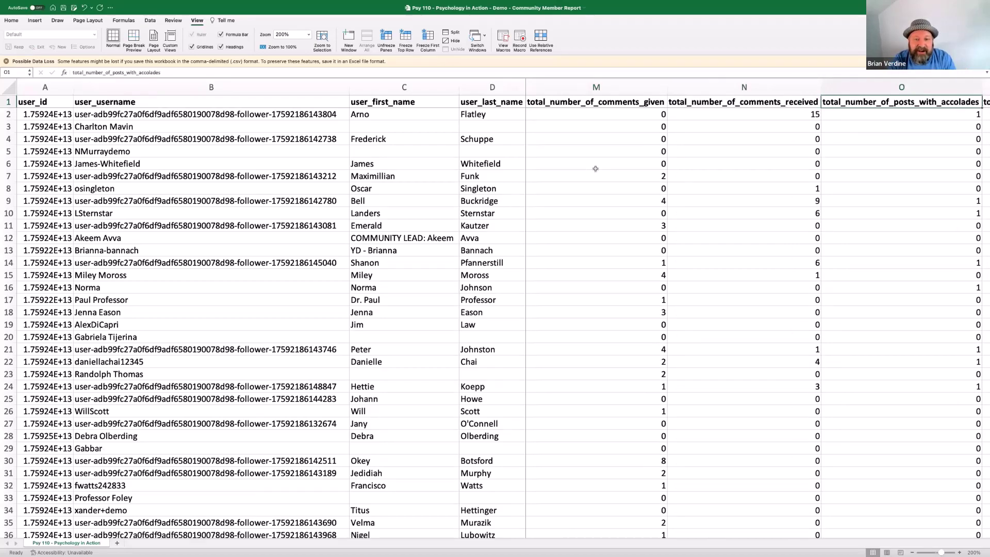
- Review the accolades and reactions fields up to total_number_of_orphan_posts, and check total_number_of_comments_with_reactions in rows 11 and 30
key("Right")
key("Right")
key("Right")
key("Right")
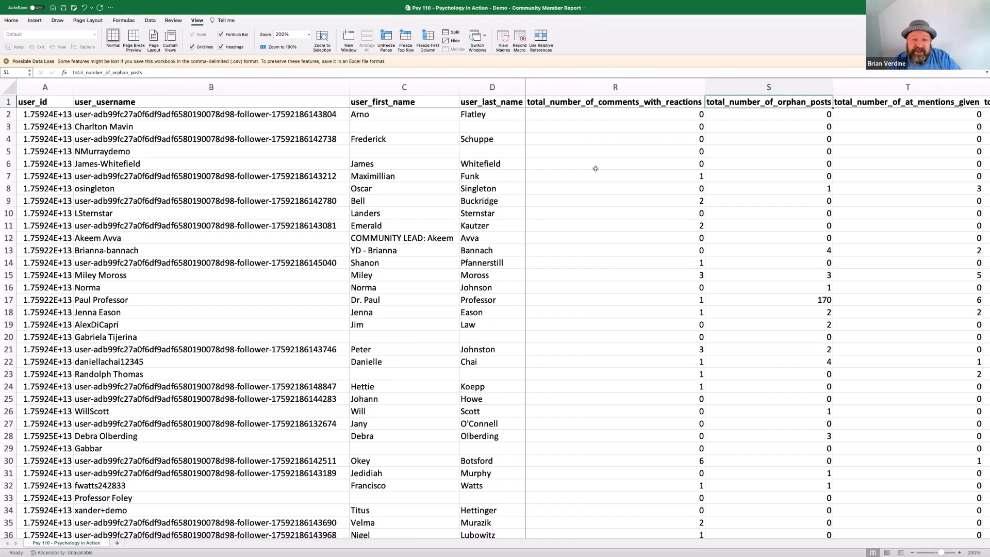
left_click(700, 224)
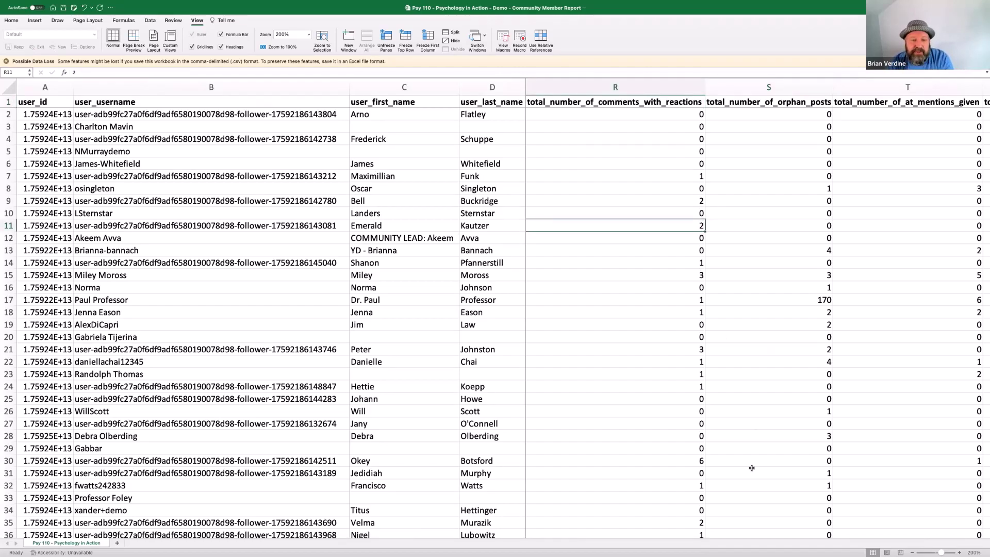
left_click(698, 459)
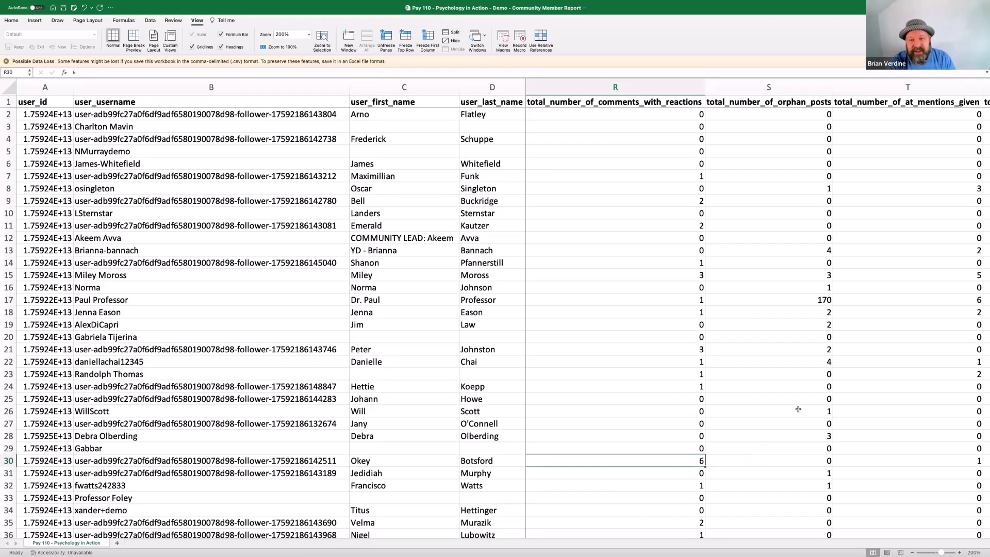
- Examine the header fields from total_number_of_at_mentions_given through the instructor and student post reads to total_number_of_instructor_post_views
left_click(918, 103)
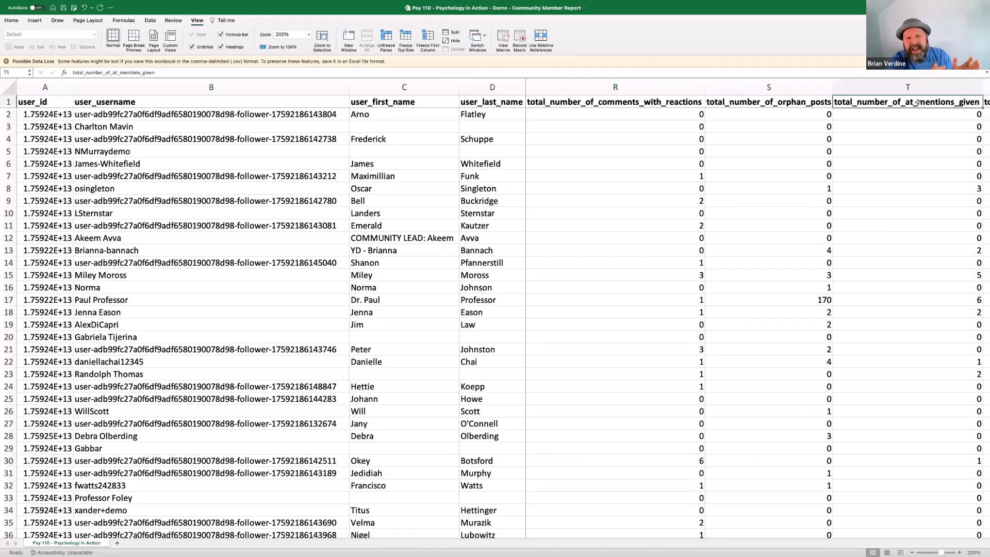
key("Right")
key("Right")
key("Right")
key("Right")
key("Right")
key("Right")
key("Right")
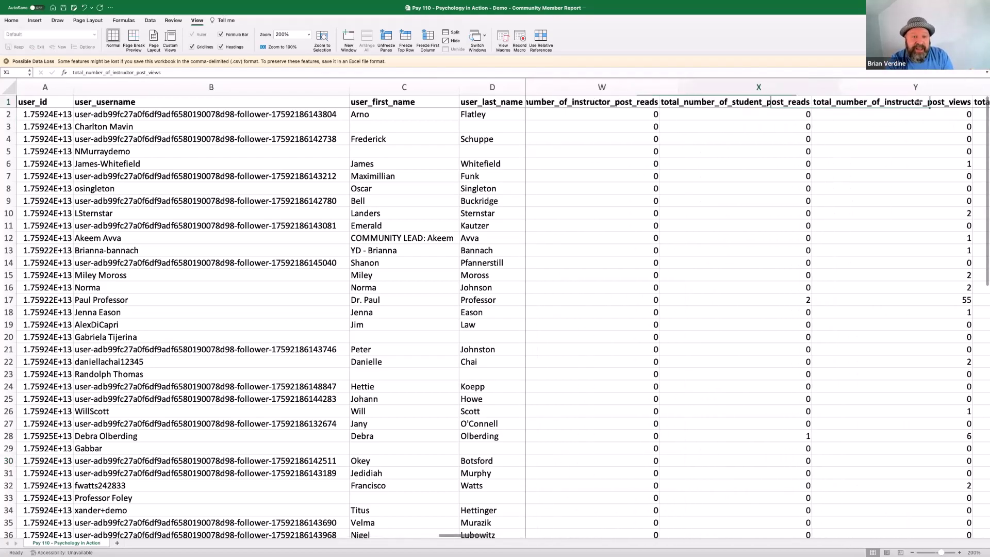
- Go back through the at-mentions, orphan posts and reactions fields to total_number_of_comments_with_accolades
key("Left")
key("Left")
key("Left")
key("Left")
key("Left")
key("Left")
key("Left")
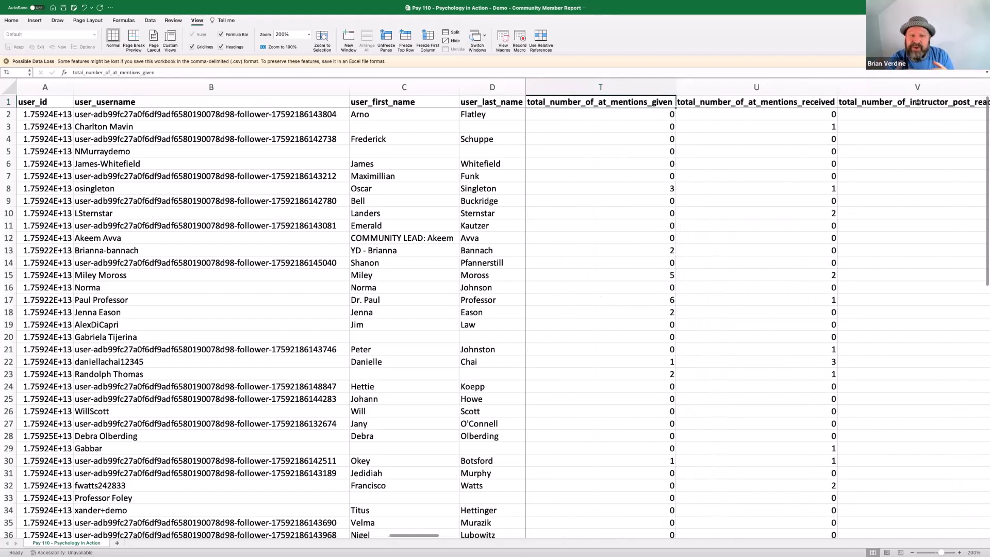
key("Left")
key("Left")
key("Left")
key("Left")
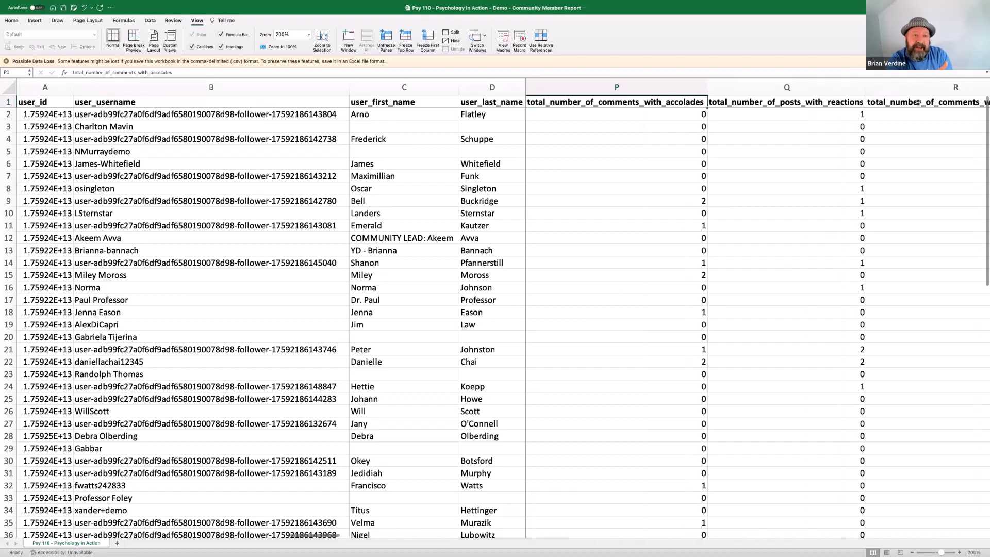
- Examine the header fields from total_number_of_posts_with_accolades through the reactions and orphan posts fields to total_number_of_instructor_post_reads
key("Left")
key("Right")
key("Left")
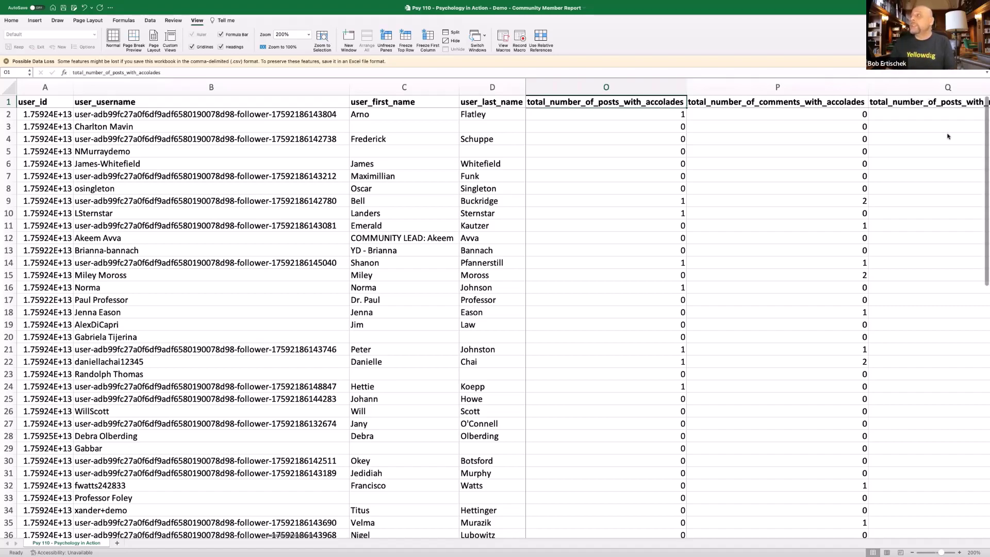
left_click(899, 104)
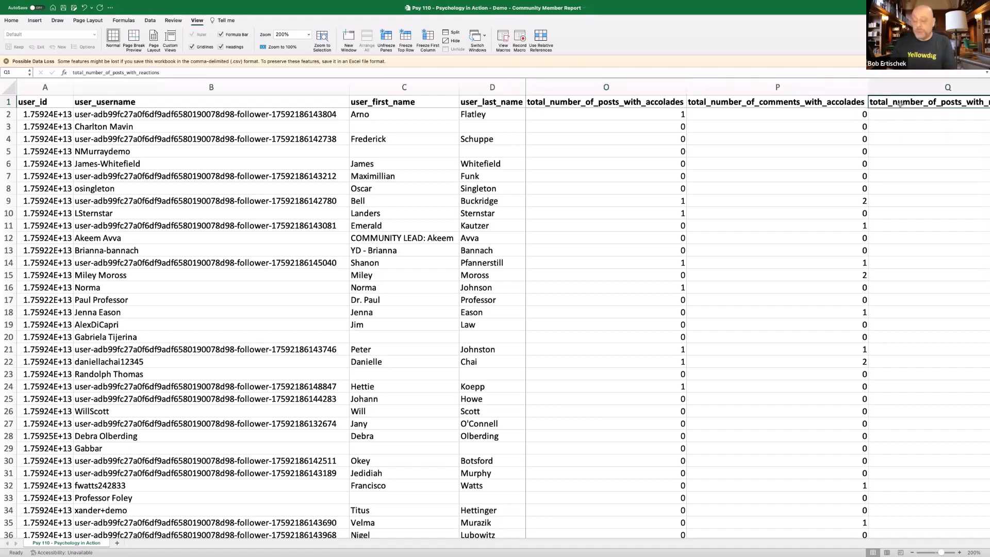
key("Right")
key("Right")
key("Right")
key("Right")
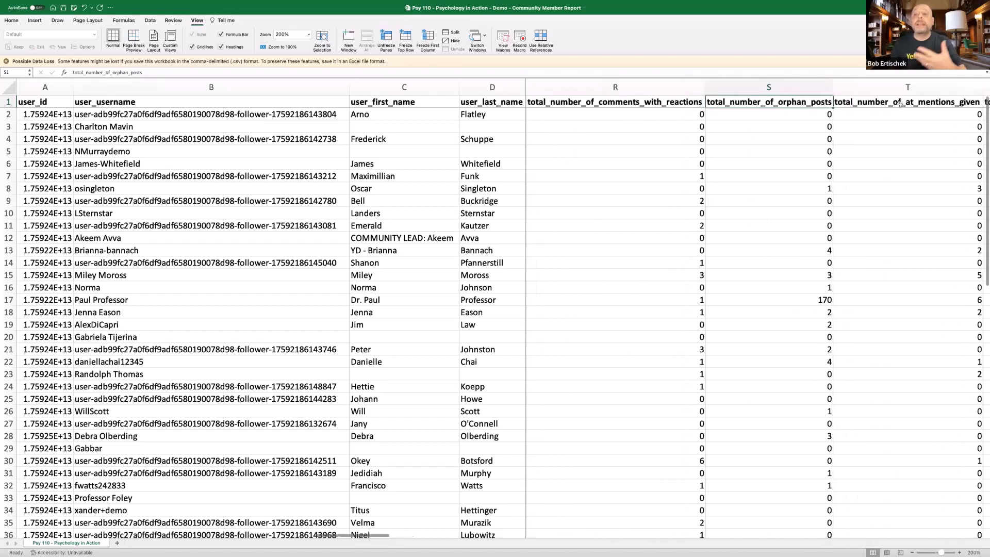
key("Left")
scroll(899, 104, "right", 5)
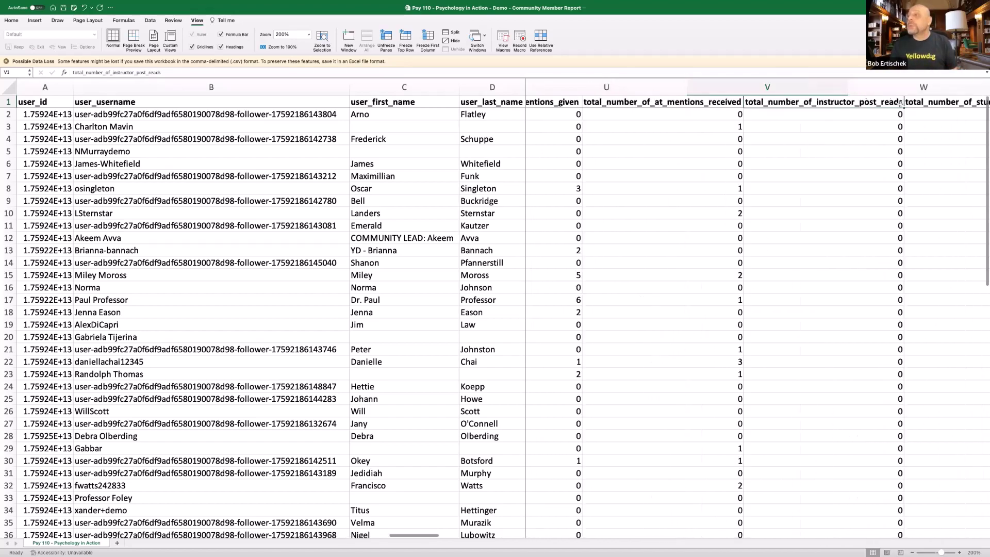
- Go back from total_number_of_instructor_post_reads through the at-mentions and orphan posts header fields
key("Left")
key("Left")
key("Left")
key("Left")
key("Left")
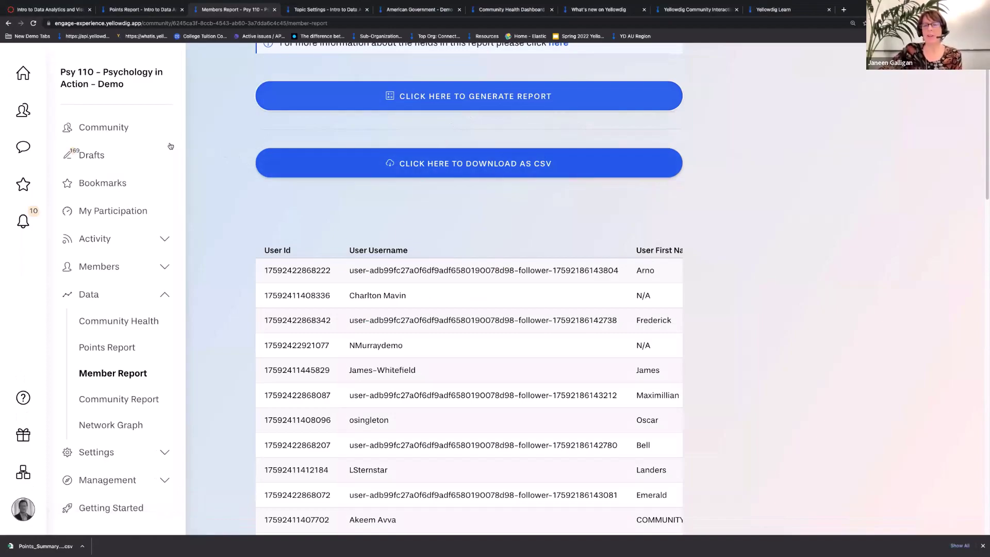
- Switch to the browser, open the Psy 110 community feed and view the options for the "How the Fitness Space Uses Psychology" post
left_click(99, 135)
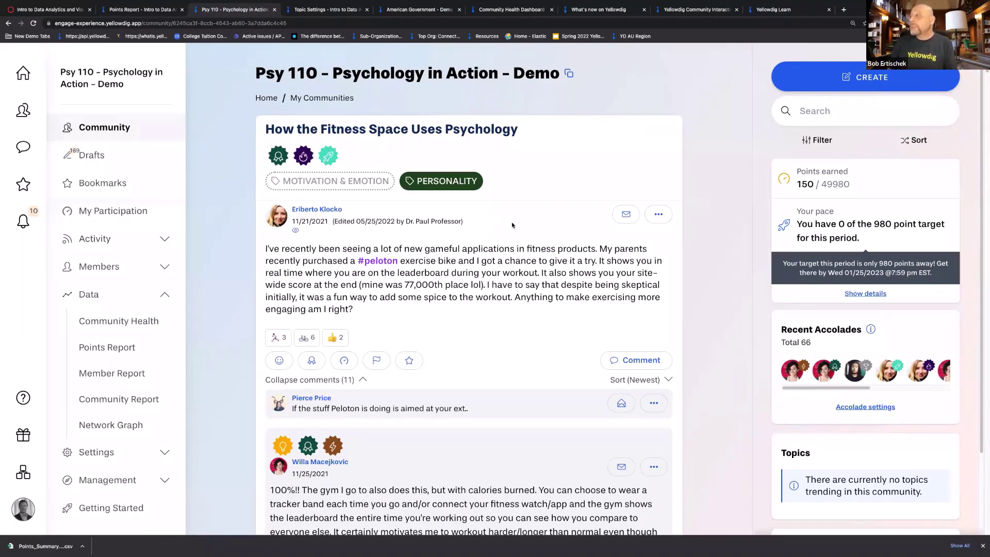
left_click(652, 222)
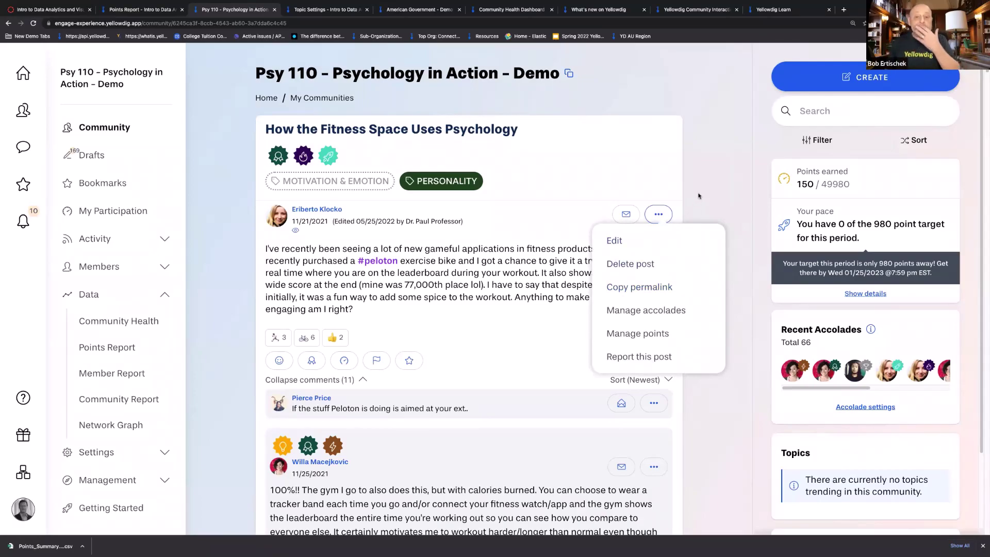
left_click(703, 157)
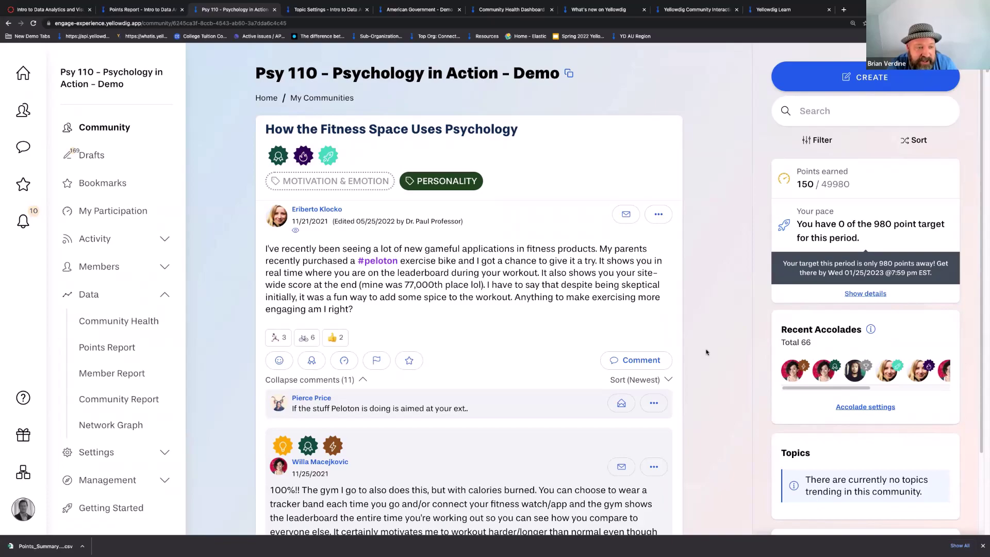
- Sort the community feed by active posts, and return it to sorting by recent posts or comments
left_click(911, 140)
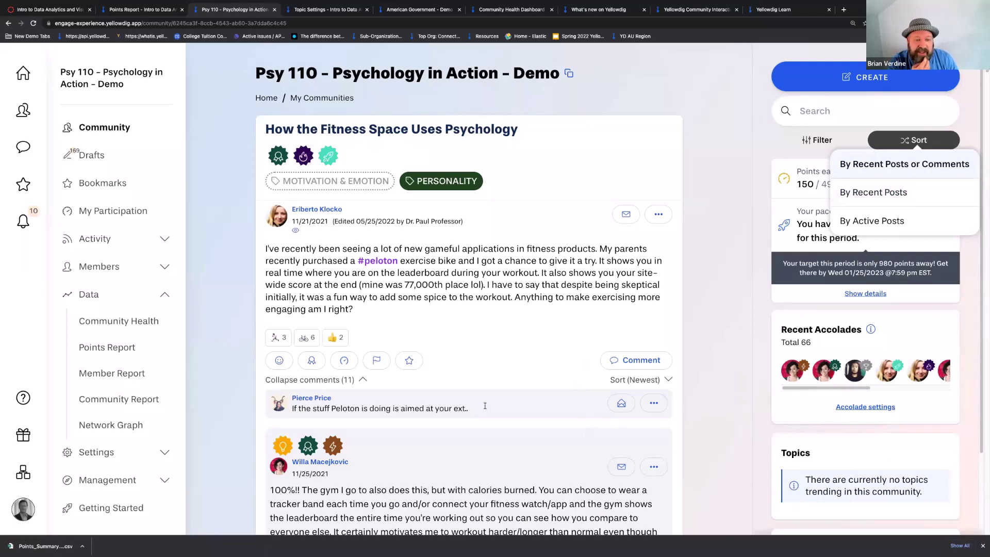
left_click(872, 222)
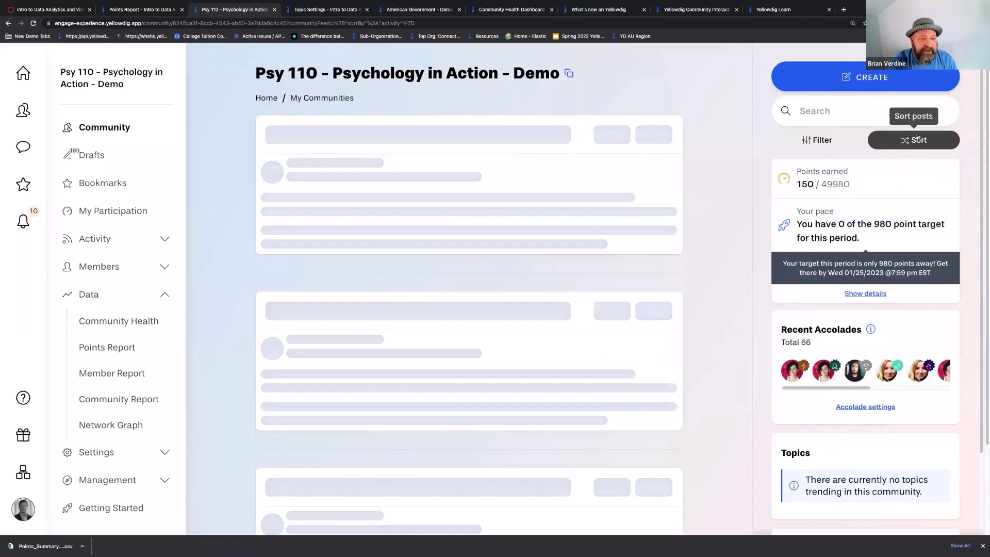
left_click(912, 140)
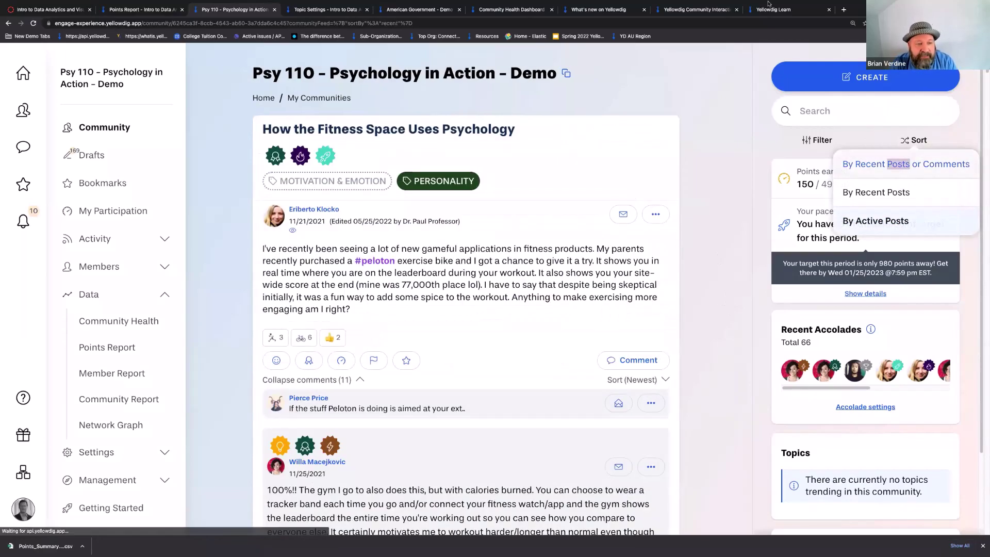
left_click(904, 165)
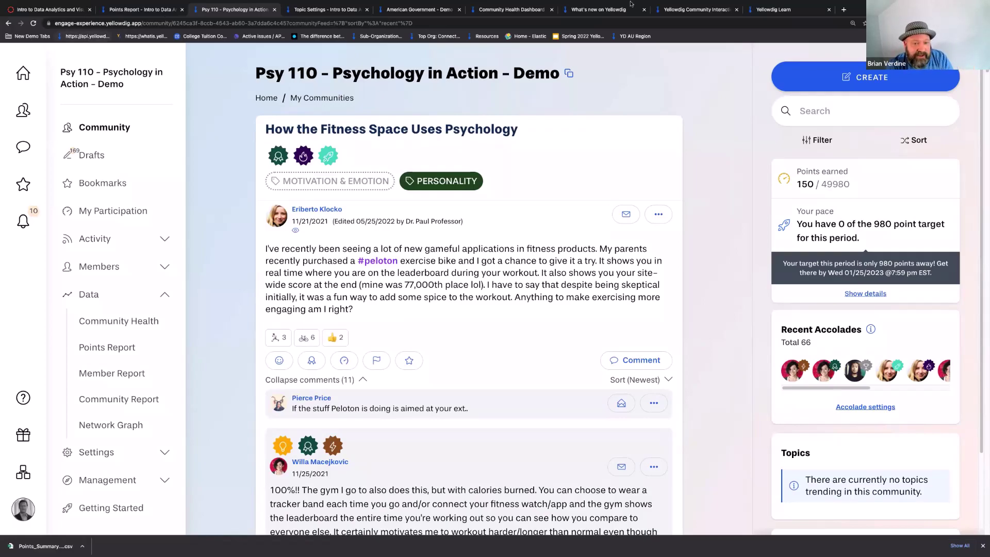
scroll(669, 153, "down", 1)
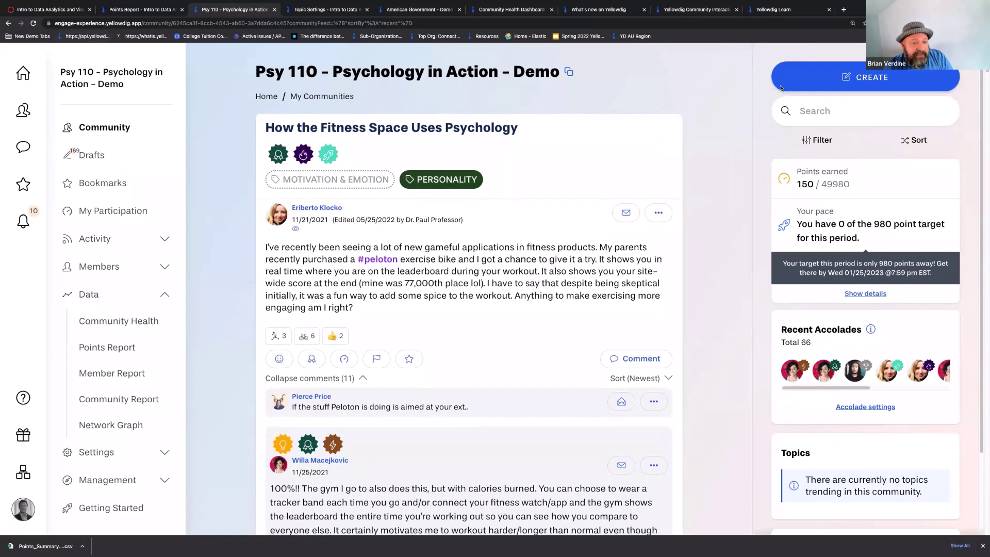
- Sort the community feed by active posts and look over the "Duolingo, yay or nay?" post with its reactions
left_click(915, 143)
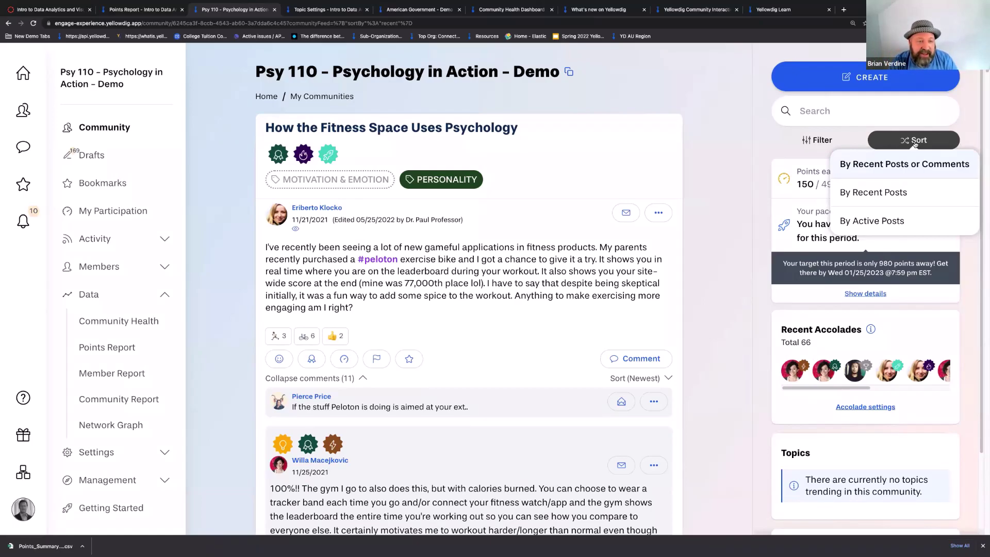
left_click(887, 220)
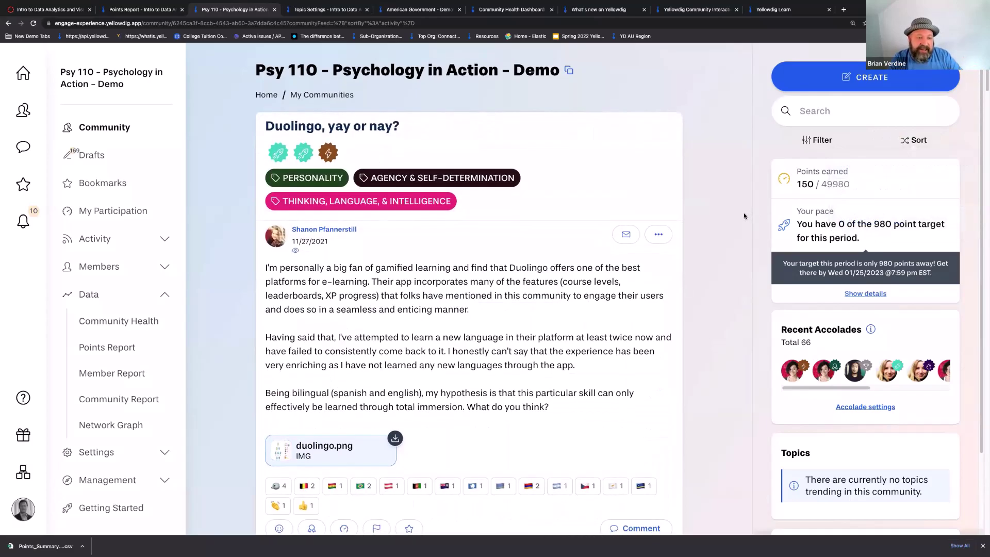
scroll(744, 216, "down", 7)
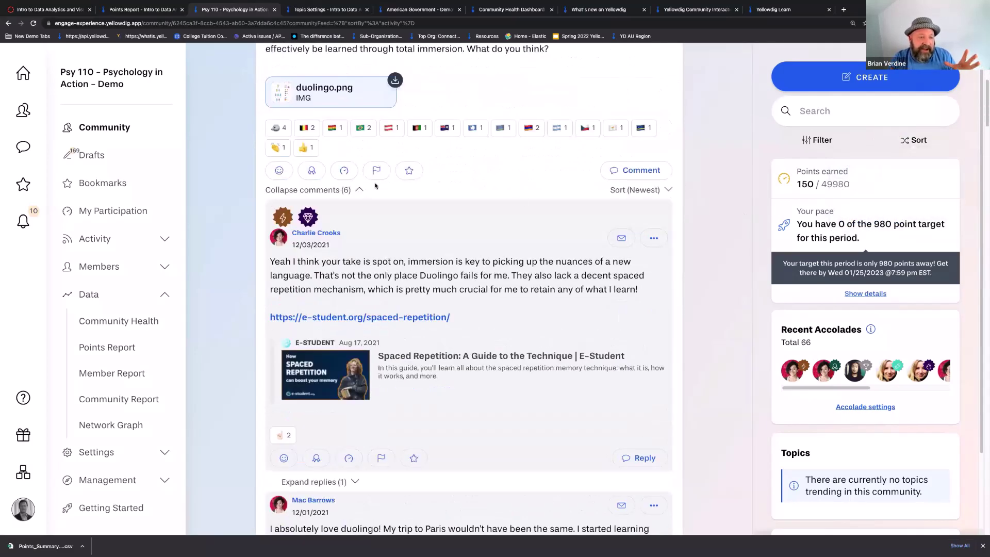
scroll(720, 191, "up", 2)
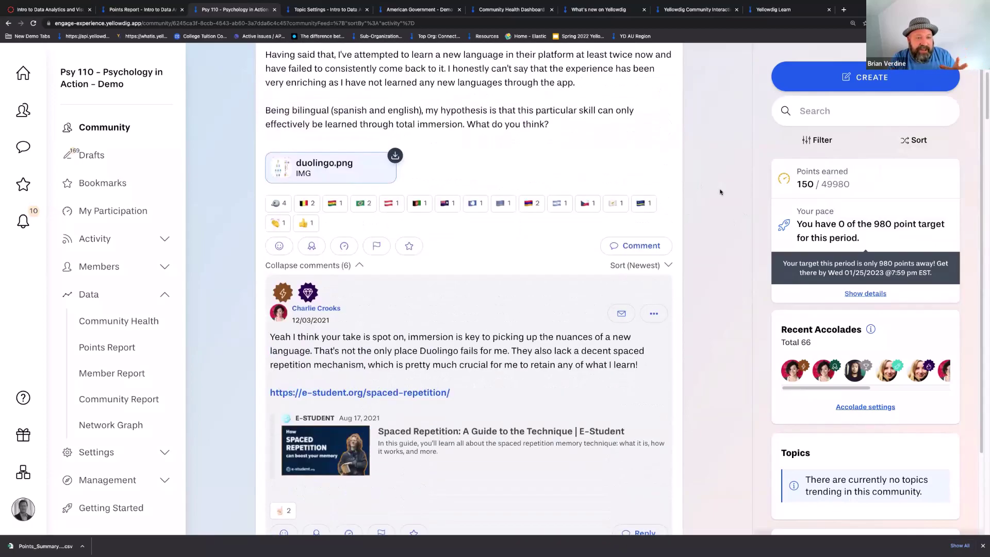
scroll(720, 192, "up", 5)
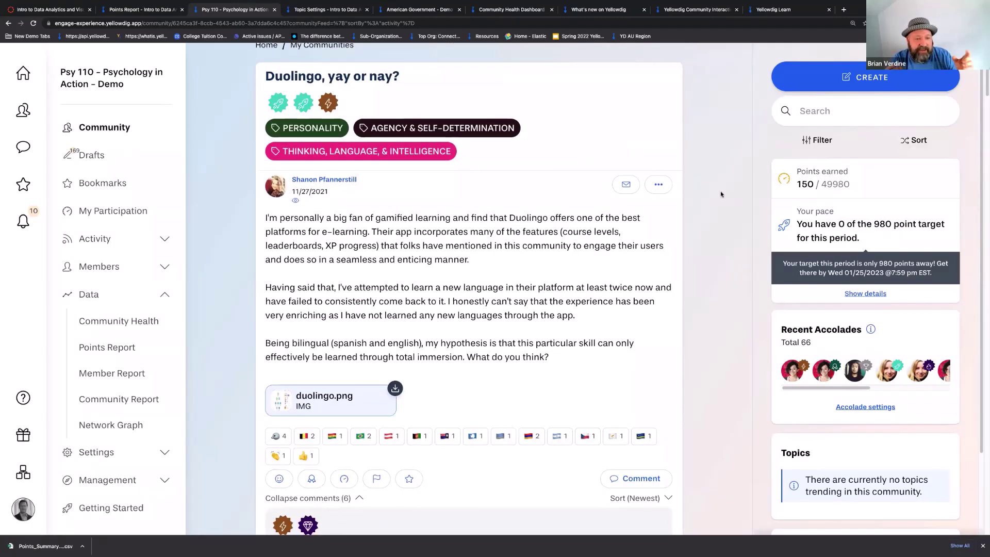
scroll(721, 194, "up", 1)
- Read the Duolingo post's comments down to the "Getting my daughter to practice the alphabet" post, and return to the start of the feed
scroll(720, 194, "down", 5)
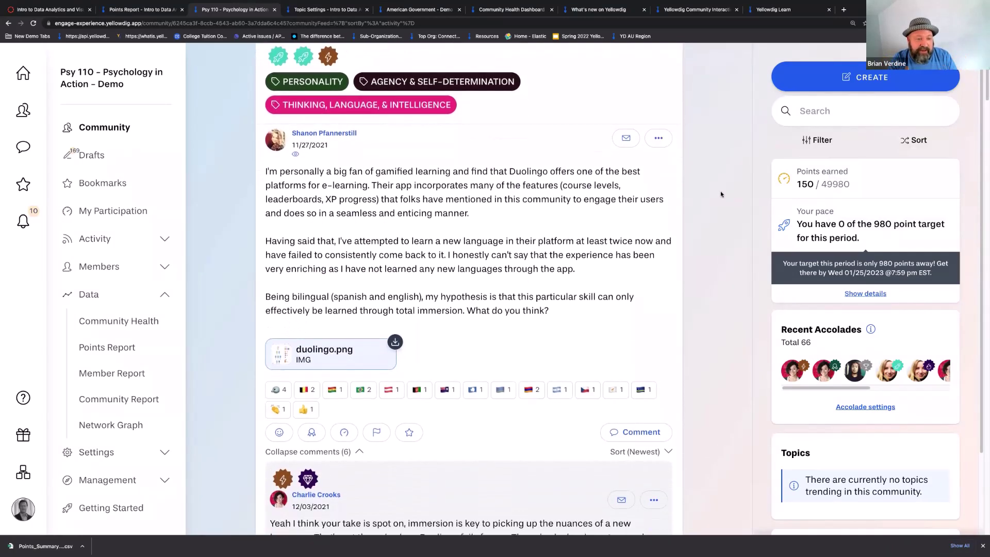
scroll(717, 195, "down", 3)
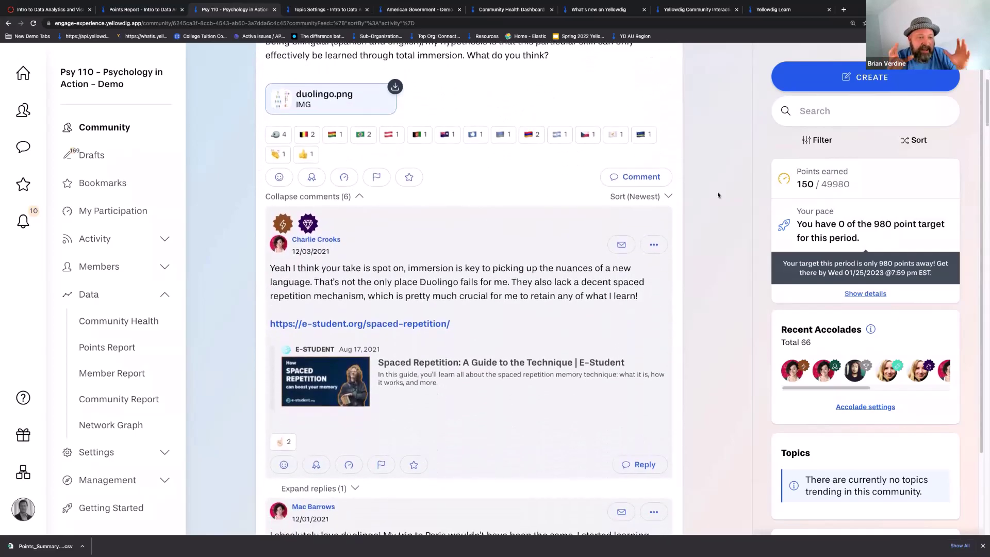
scroll(716, 195, "down", 4)
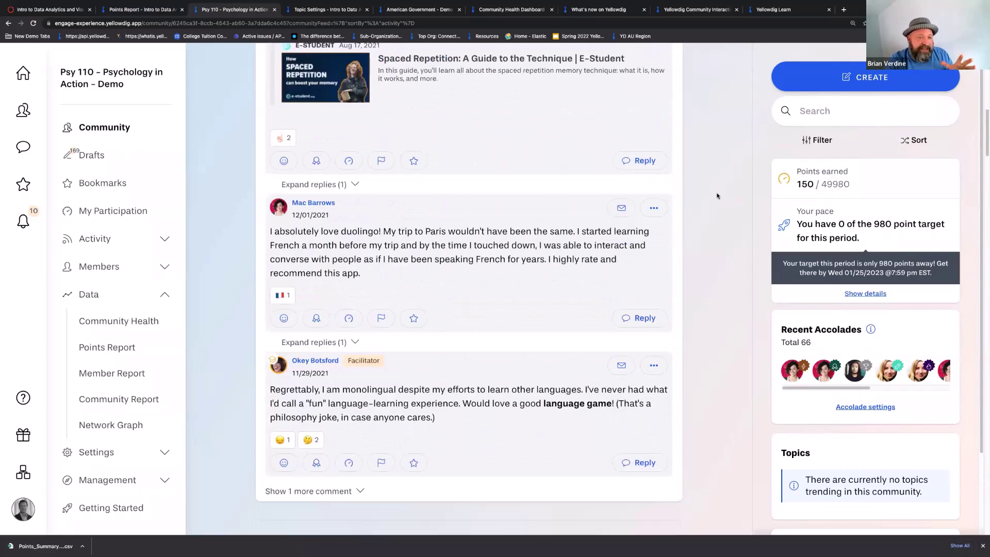
scroll(717, 196, "down", 4)
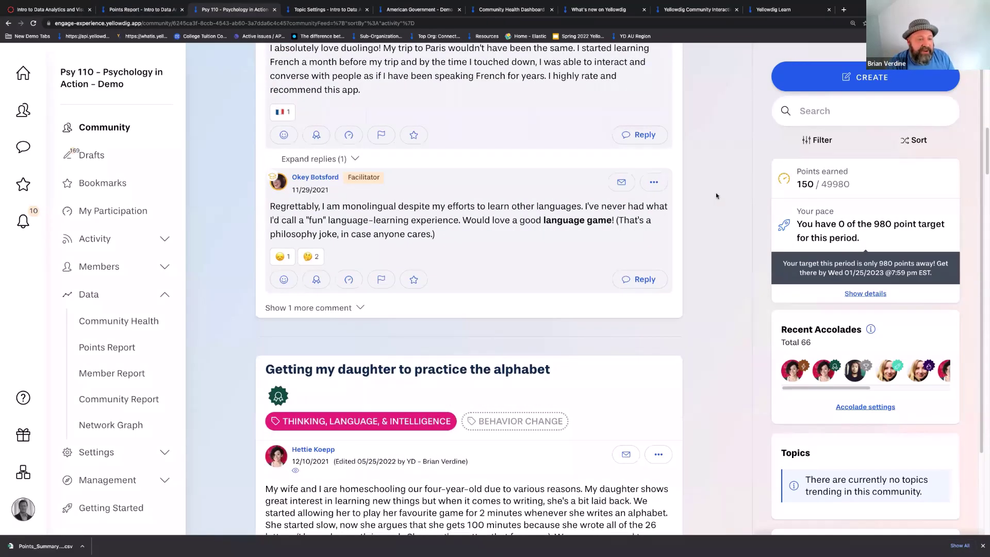
scroll(716, 196, "up", 12)
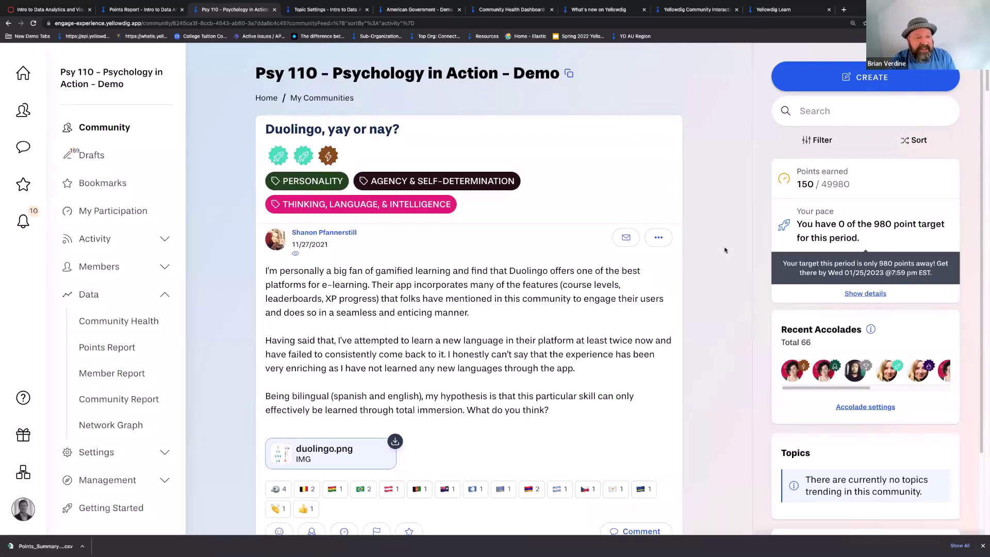
scroll(724, 250, "down", 1)
scroll(724, 252, "up", 1)
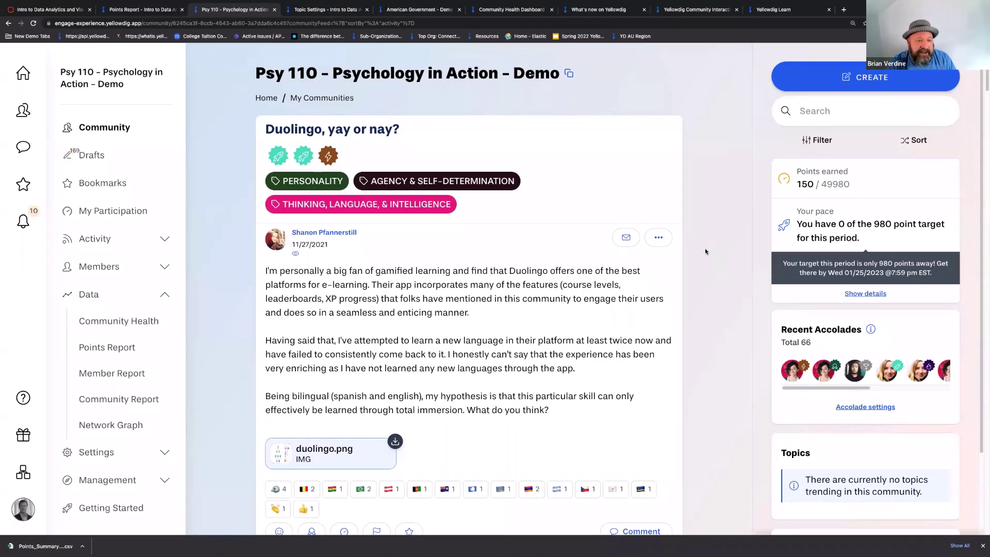
- Dismiss the browser's downloads bar and view the details of the community's recent accolades
left_click(984, 545)
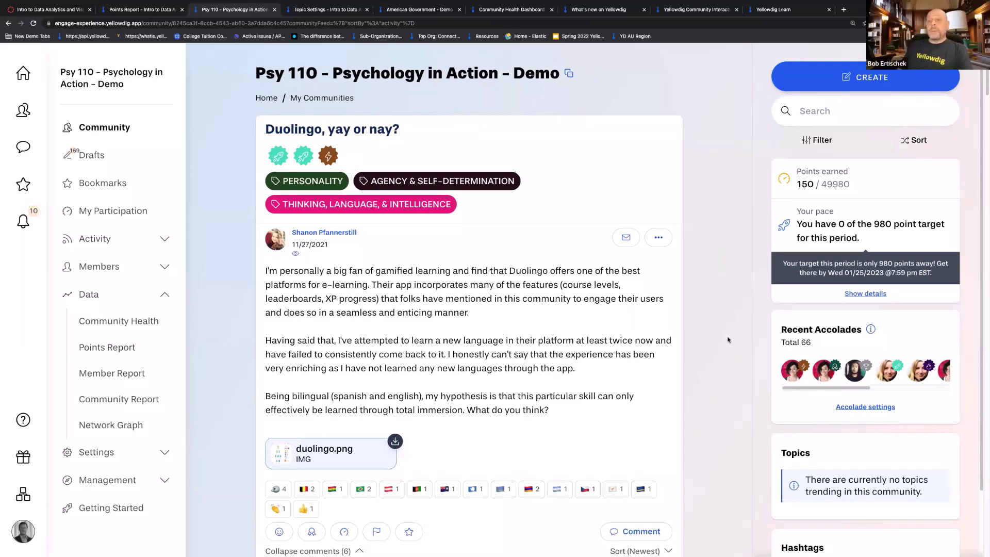
mouse_move(799, 372)
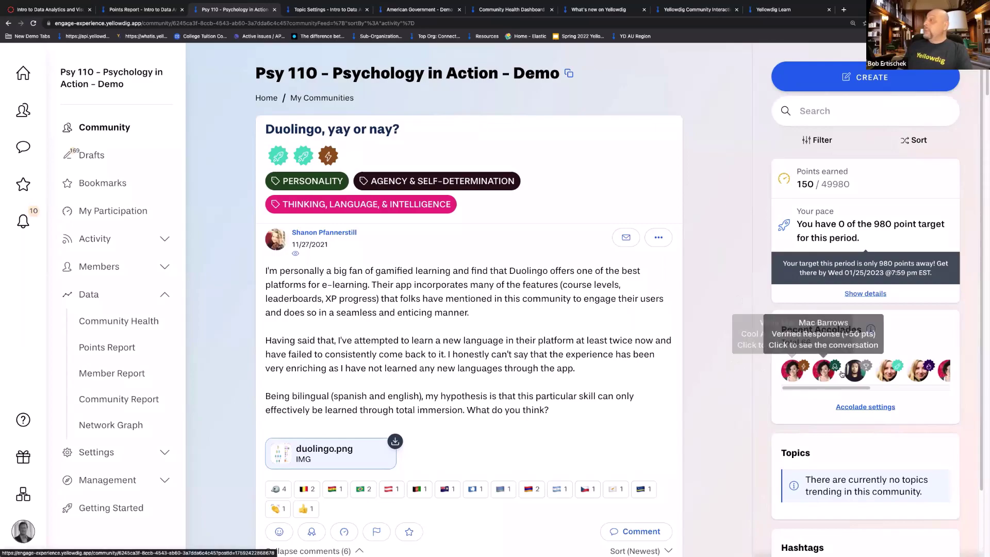
mouse_move(916, 371)
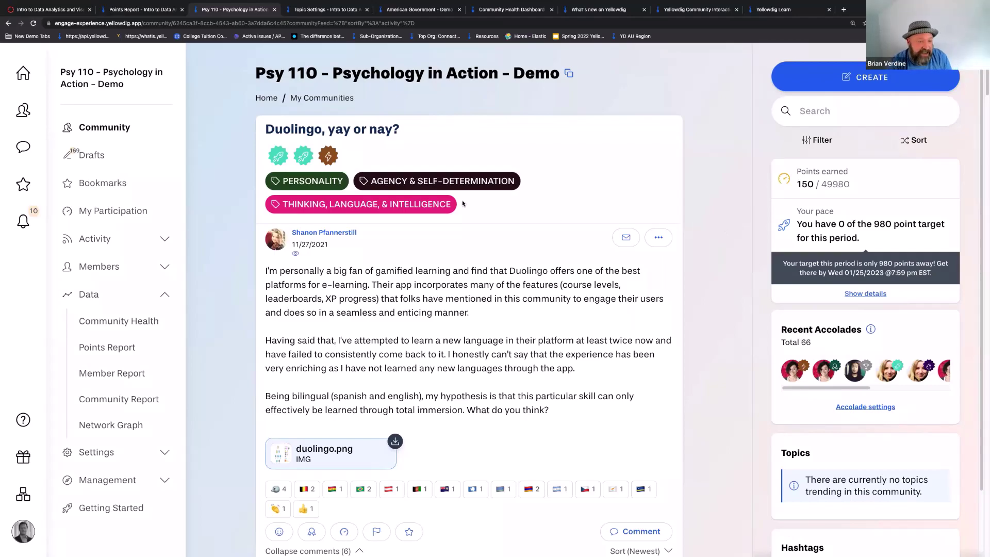
- Filter the feed by the Thinking, Language, & Intelligence topic and review the filtered posts
left_click(432, 205)
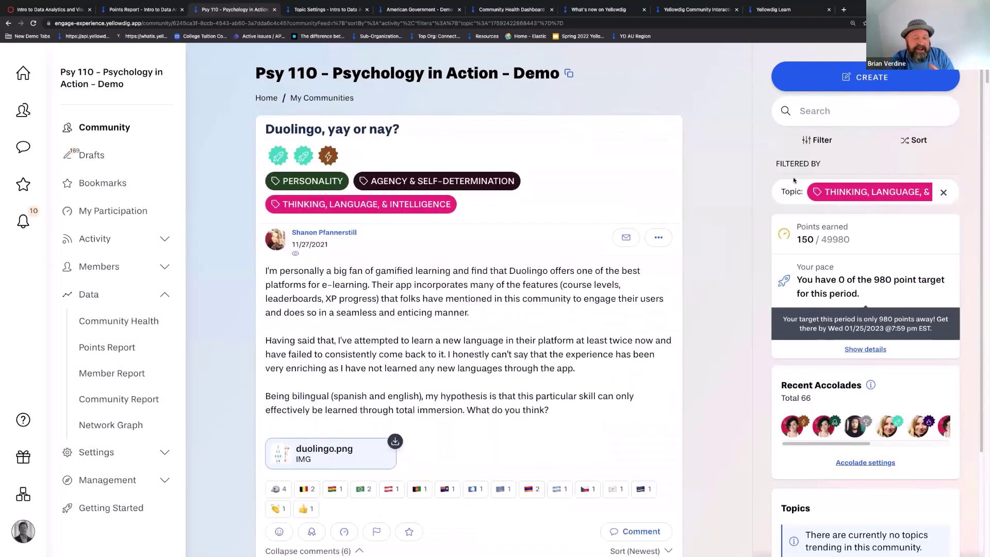
scroll(698, 319, "down", 3)
scroll(699, 321, "down", 15)
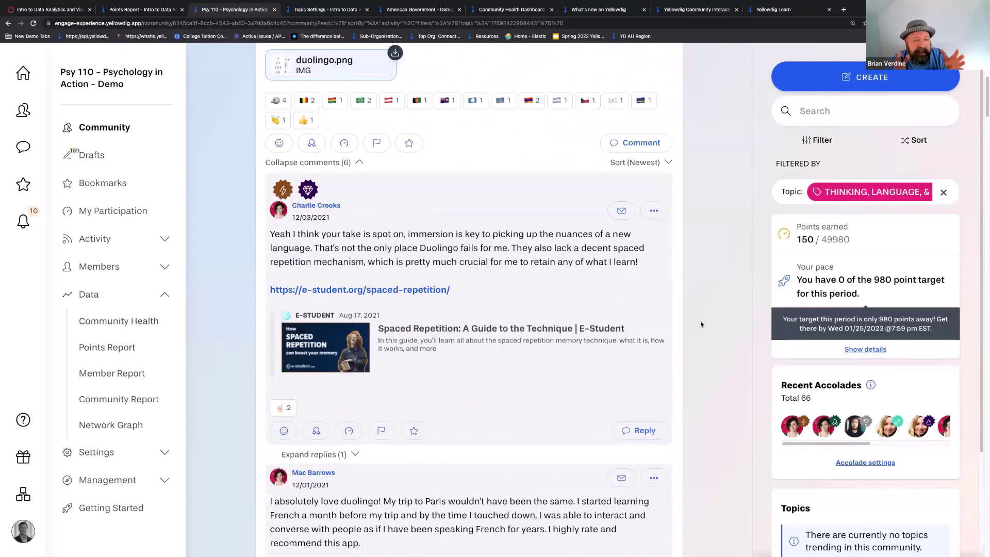
scroll(697, 319, "down", 5)
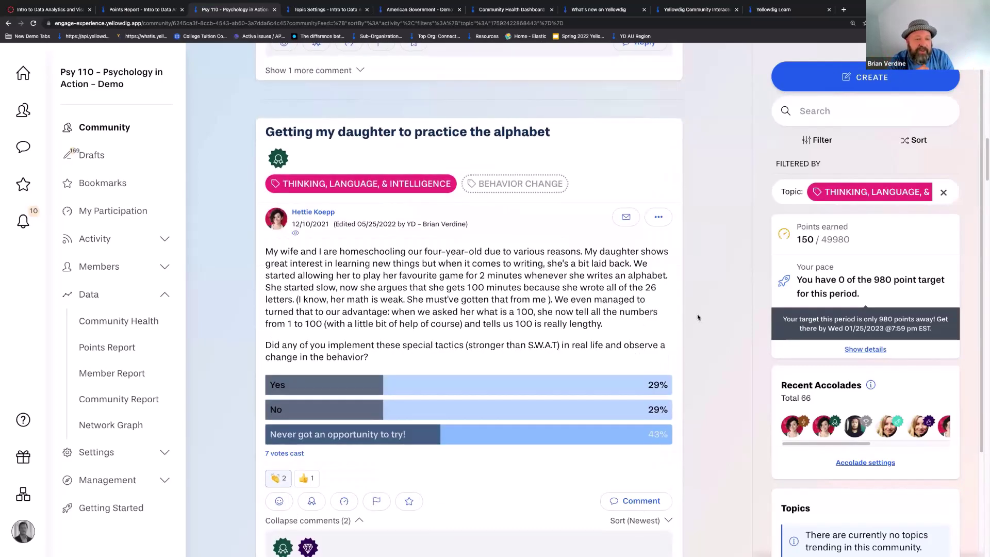
scroll(696, 322, "up", 20)
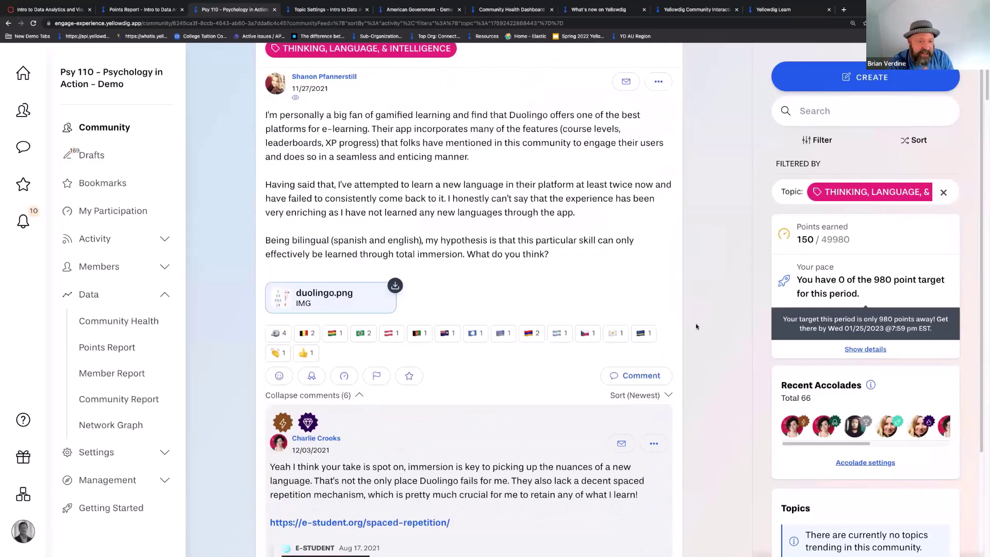
scroll(696, 327, "up", 3)
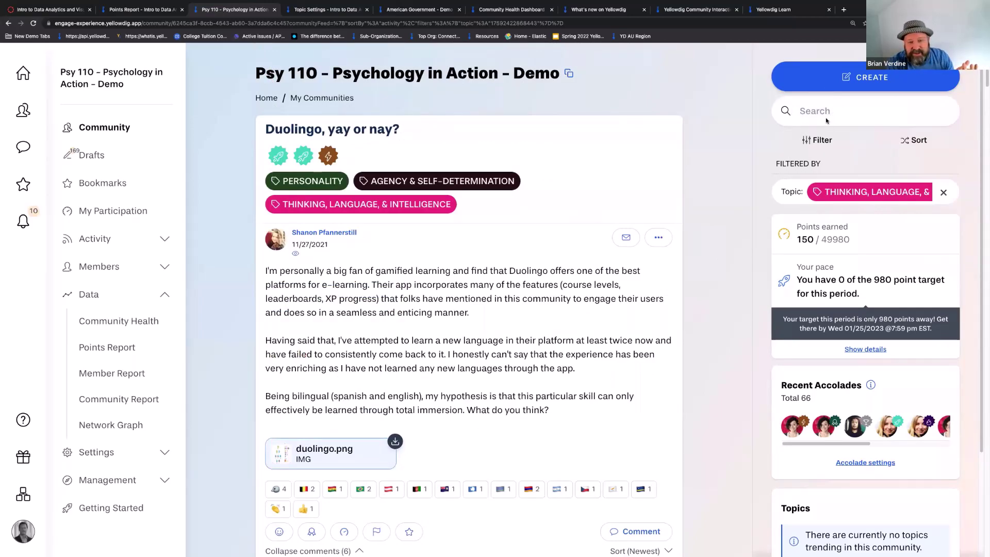
- Search the topic-filtered community posts for "game"
left_click(819, 141)
left_click(808, 112)
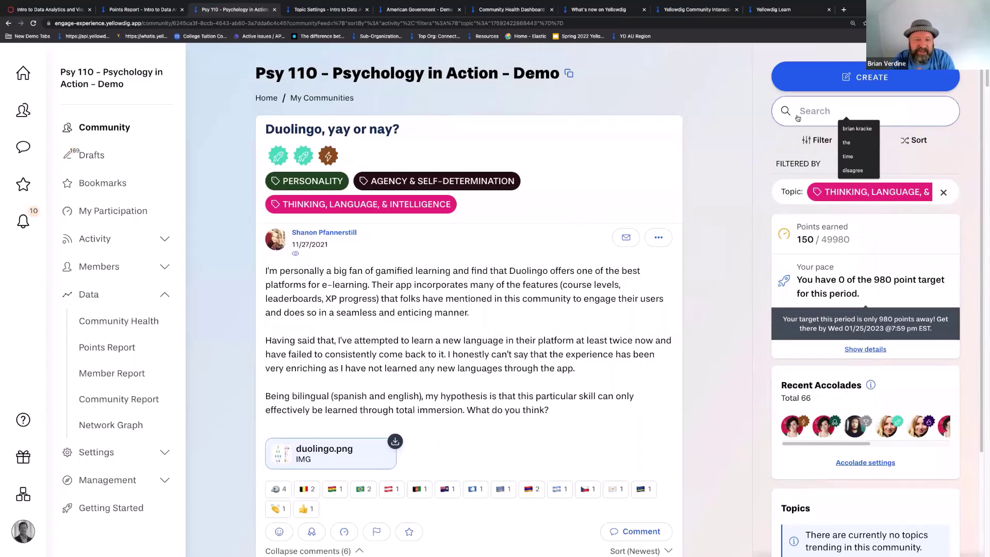
type("game")
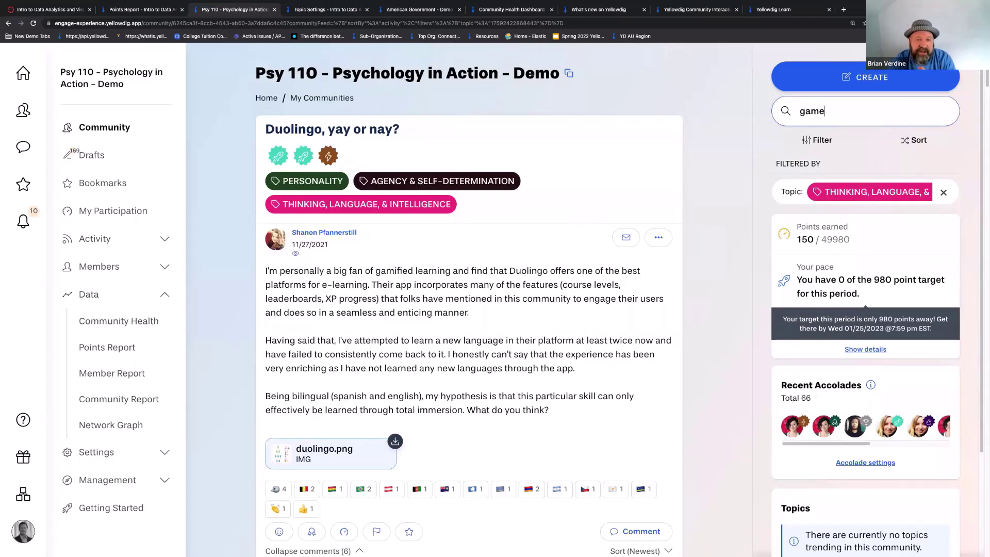
key("Return")
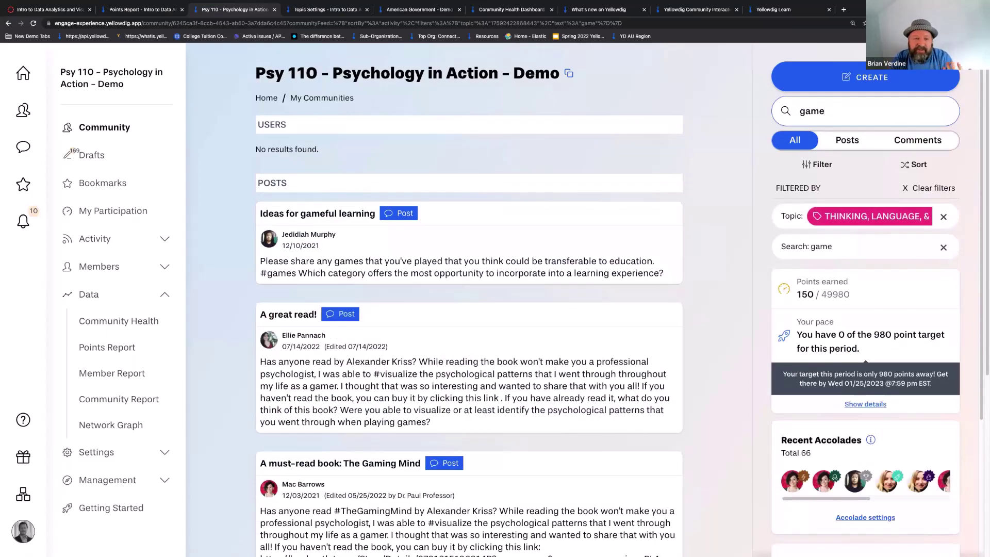
- Restrict the "game" search to comments and switch it to posts, checking the available filter criteria
left_click(925, 144)
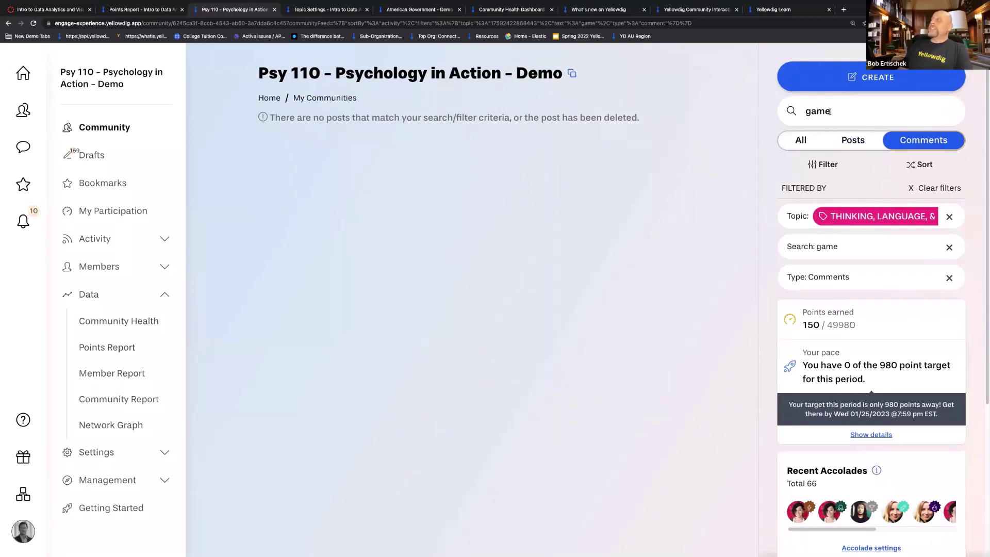
left_click(841, 144)
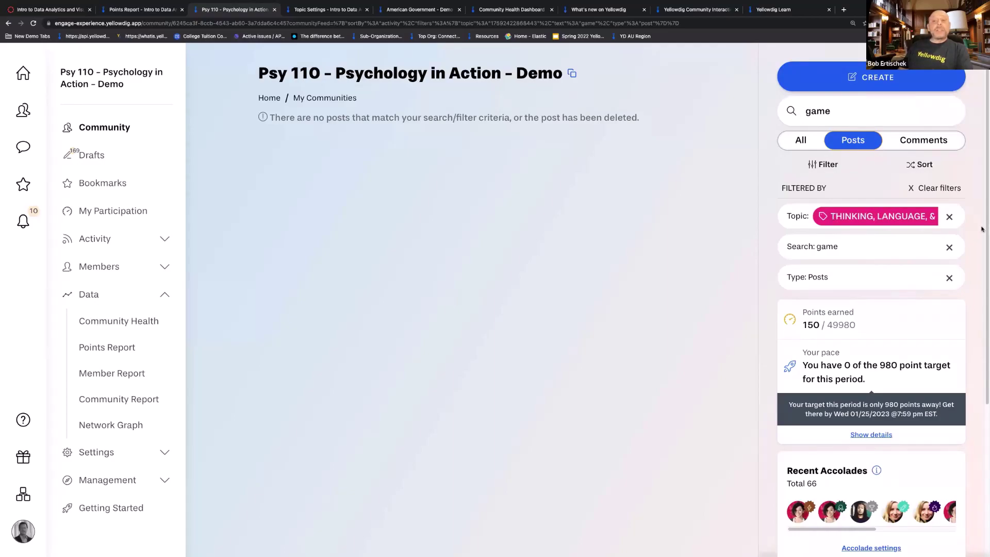
left_click(821, 164)
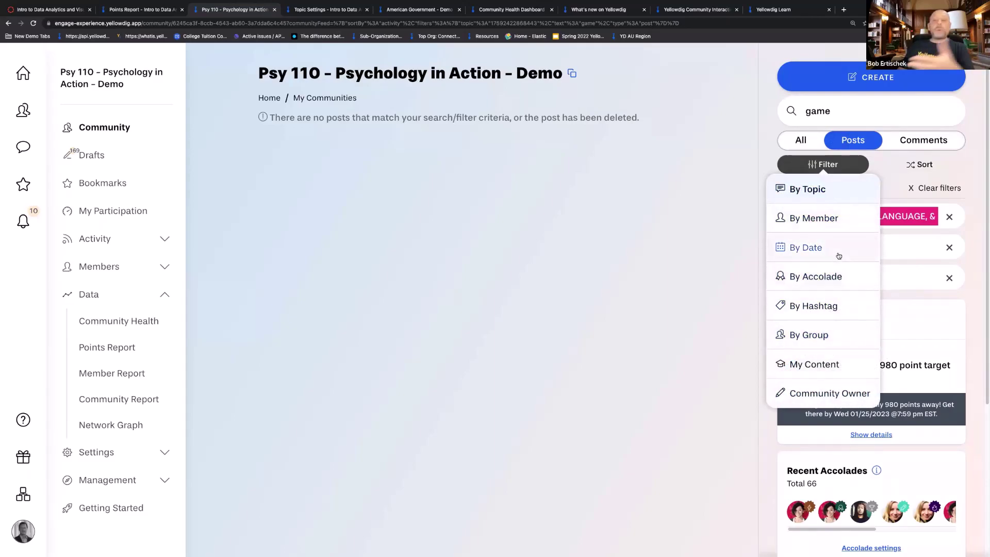
left_click(980, 173)
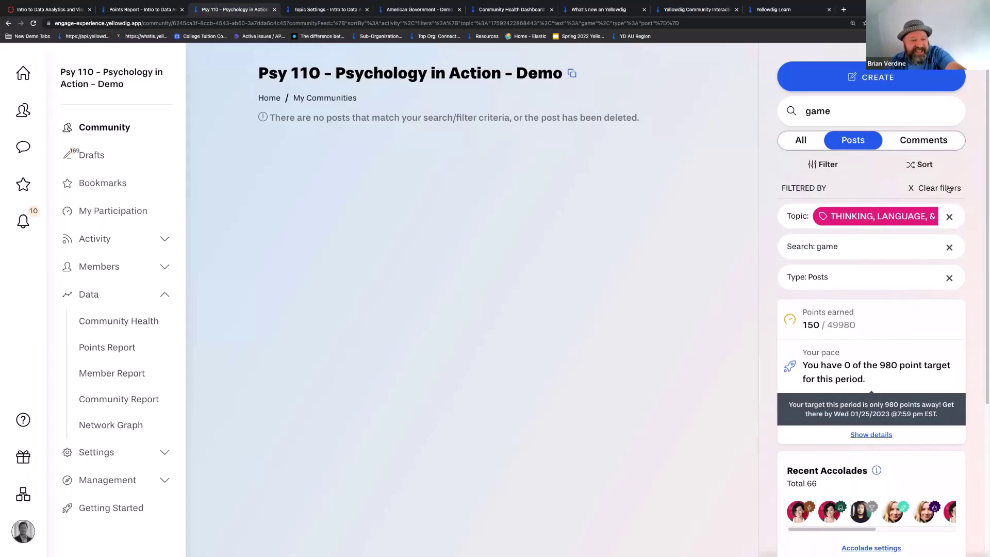
- Check the sort options for the search results and clear all filters from the community feed
left_click(949, 277)
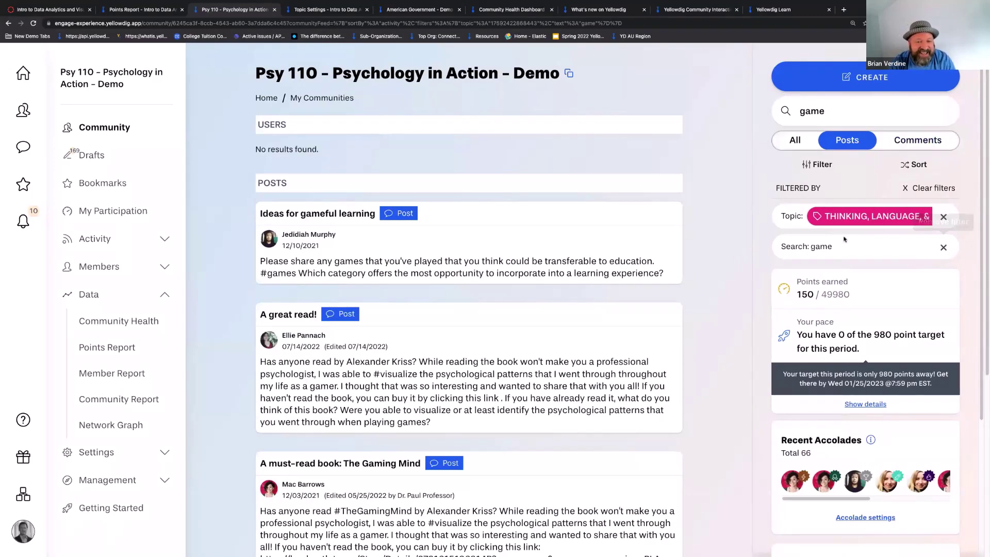
left_click(923, 166)
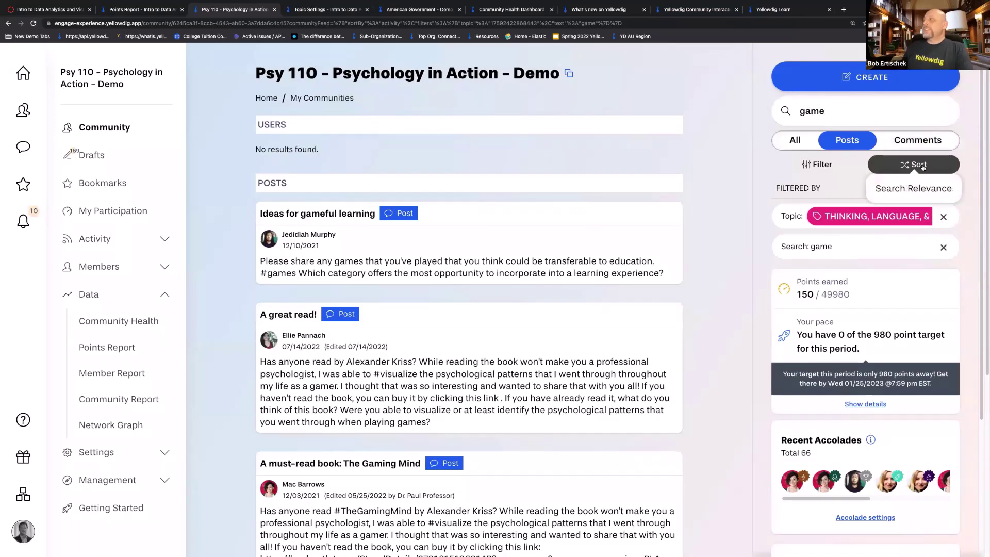
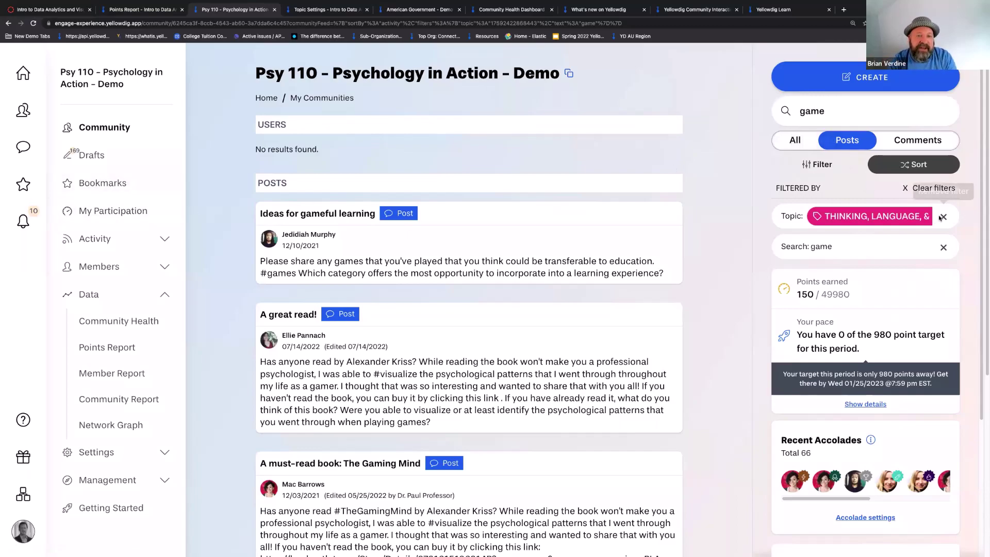
left_click(906, 187)
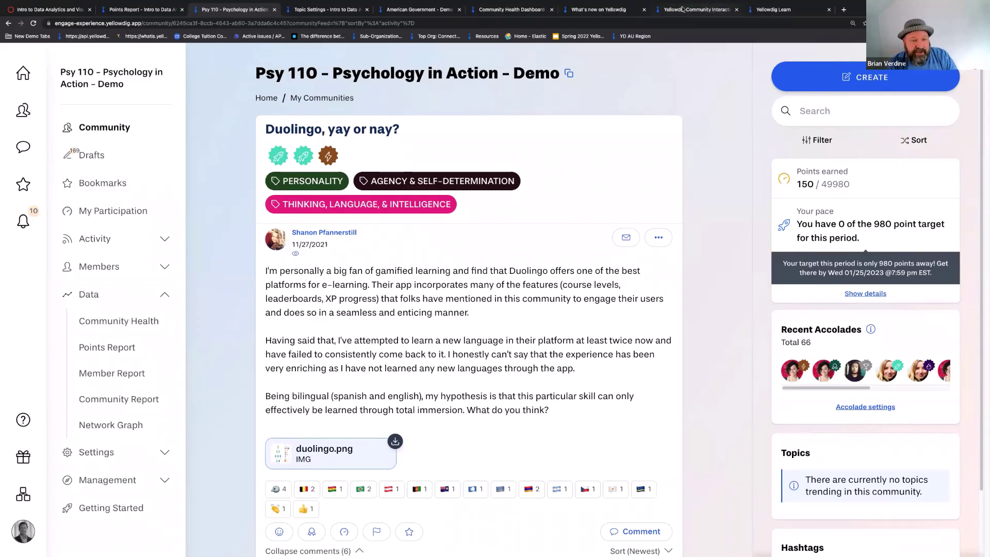
- Search the Help Center for "script" and open the Video Introduction Script article for instructors in a new browser tab
left_click(24, 420)
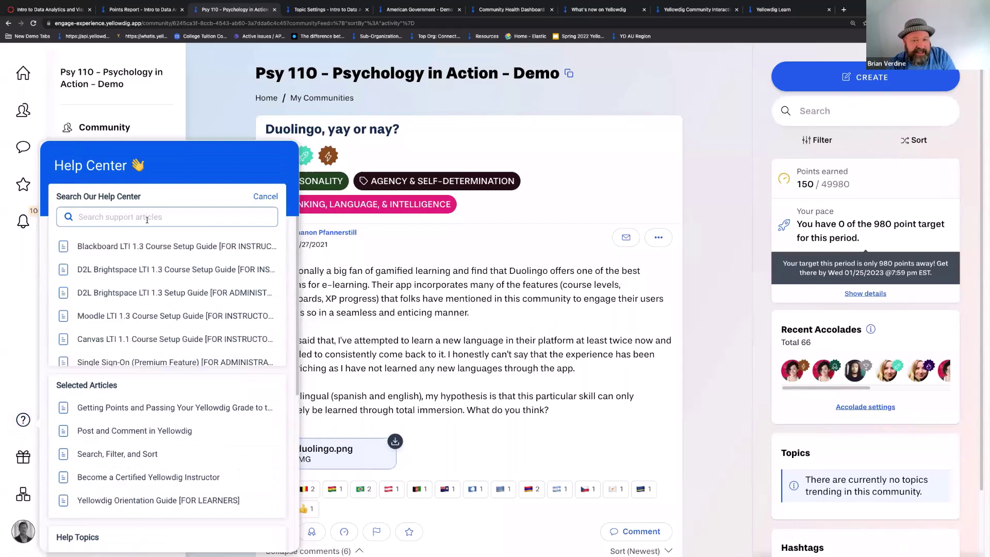
left_click(147, 219)
type("script")
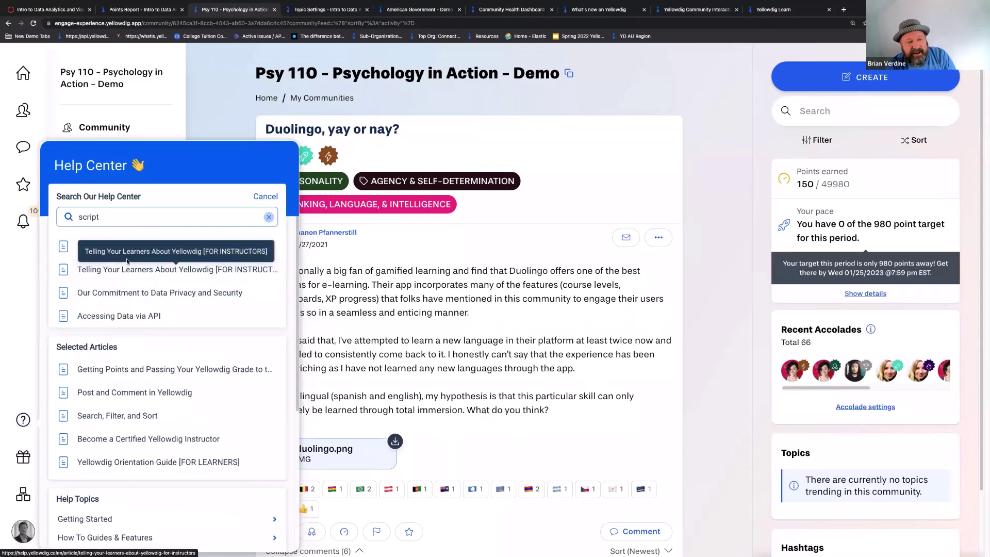
right_click(94, 249)
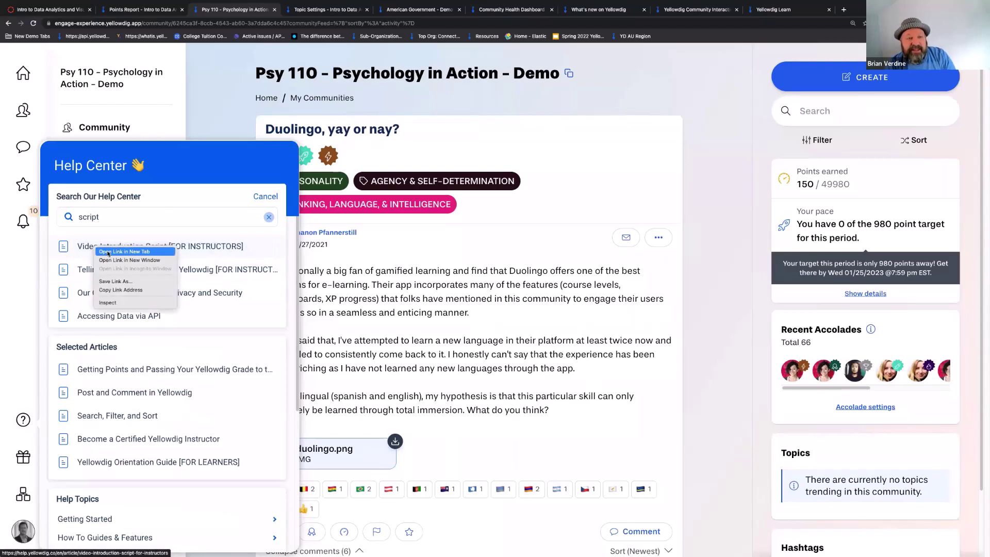
key("Escape")
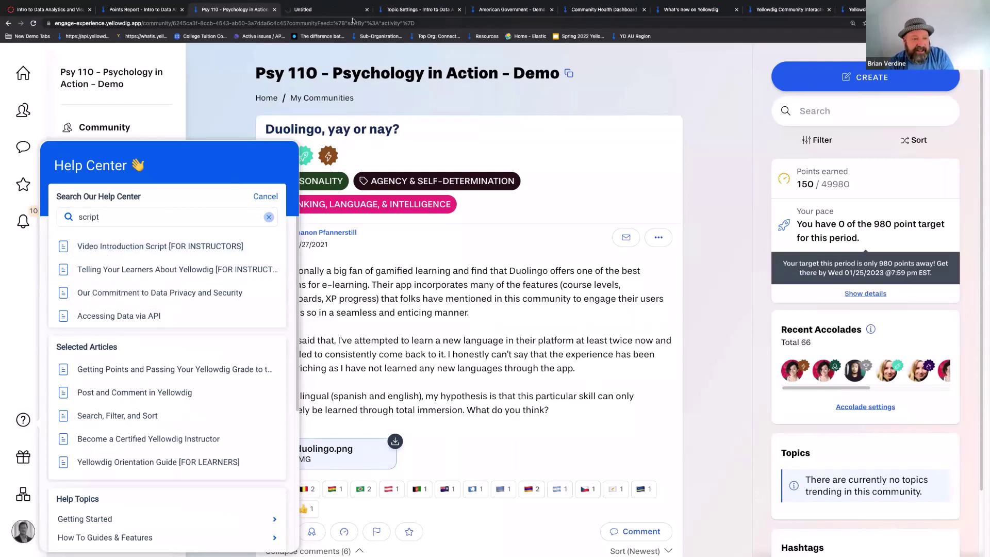
left_click(325, 10)
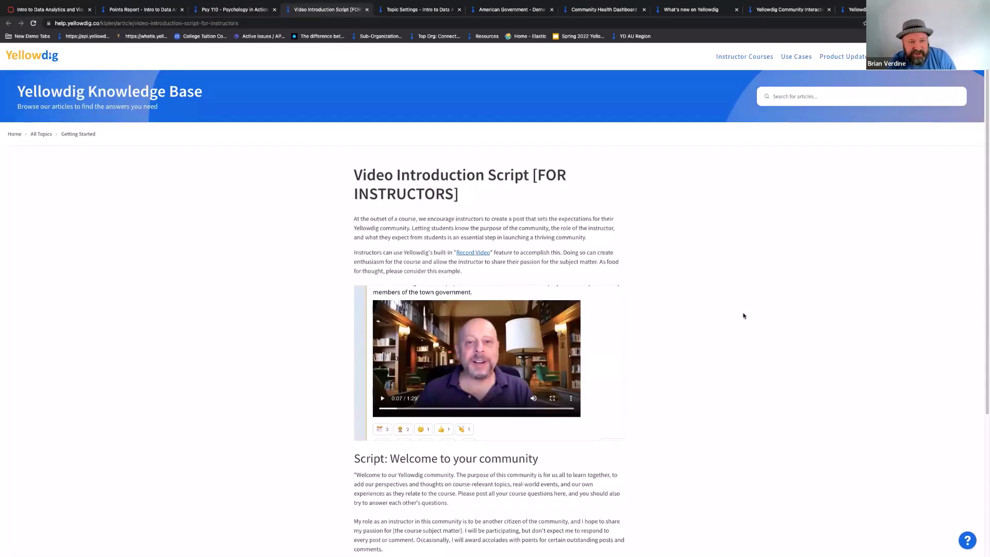
- Read the Video Introduction Script article, including its example video section and the "Welcome to your community" script
scroll(744, 316, "down", 5)
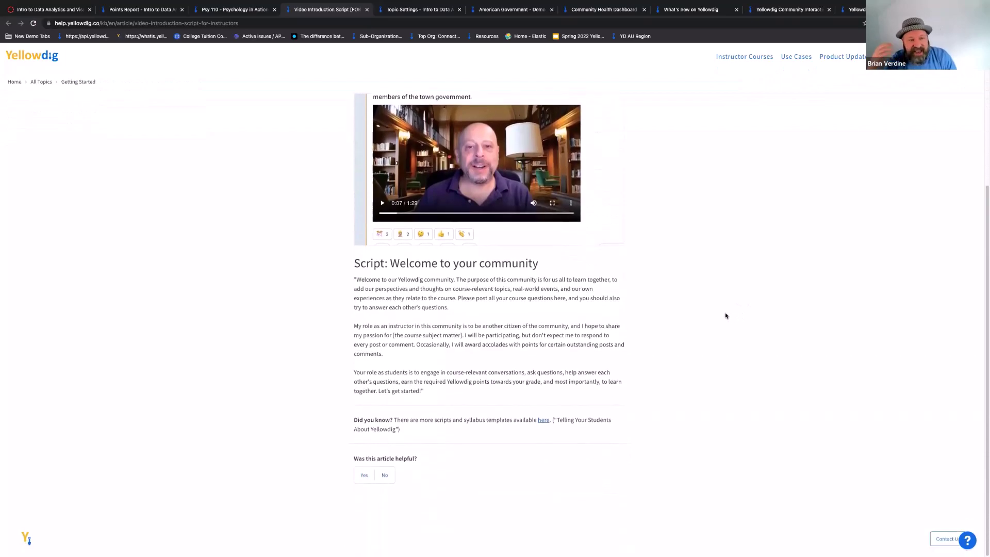
scroll(726, 315, "up", 5)
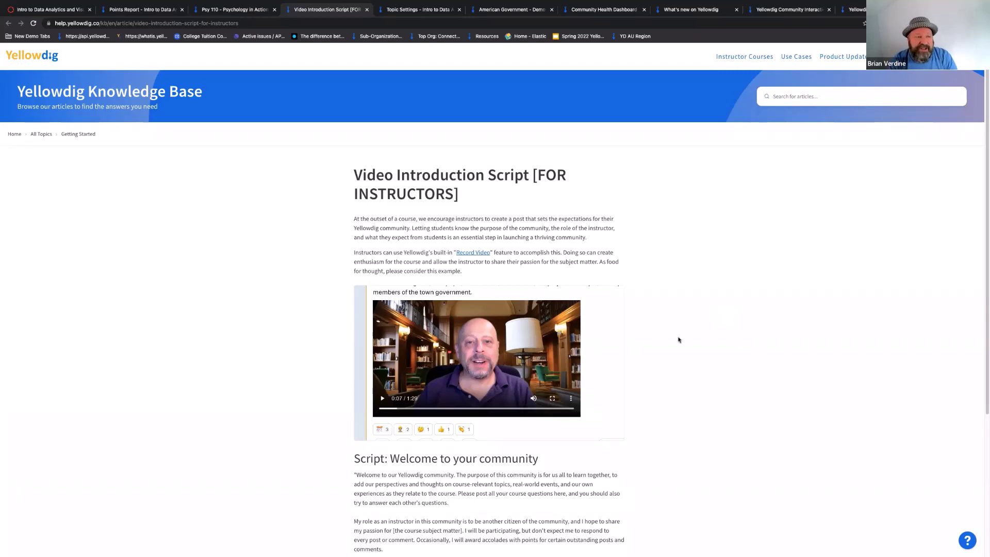
scroll(668, 343, "down", 2)
scroll(667, 343, "up", 1)
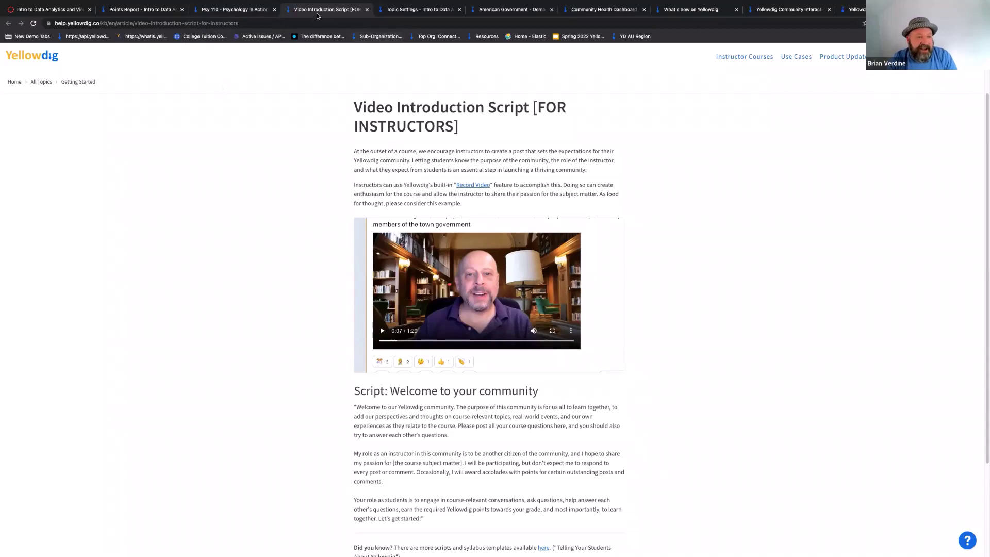
- Return to the Psy 110 community and start a new post with the Course Announcements topic
left_click(241, 10)
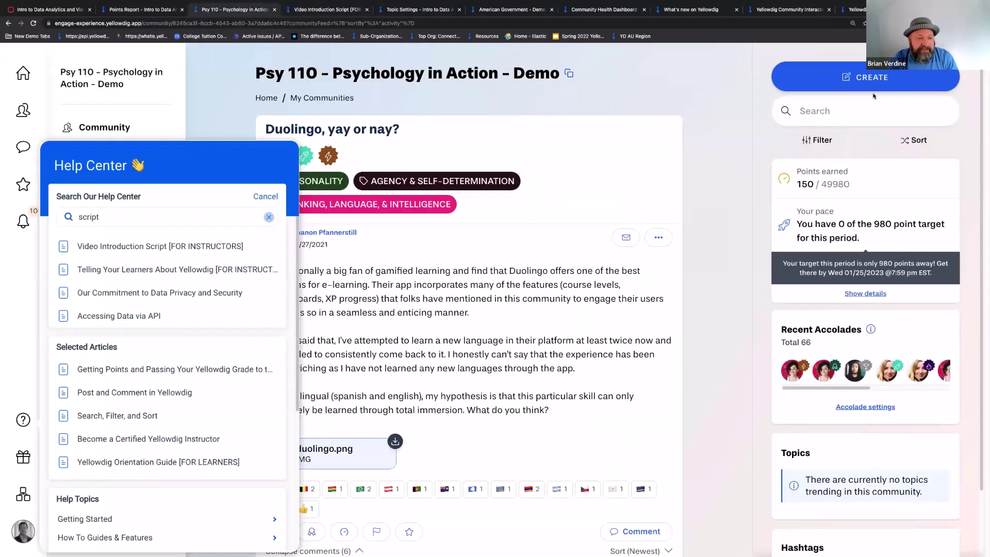
left_click(874, 96)
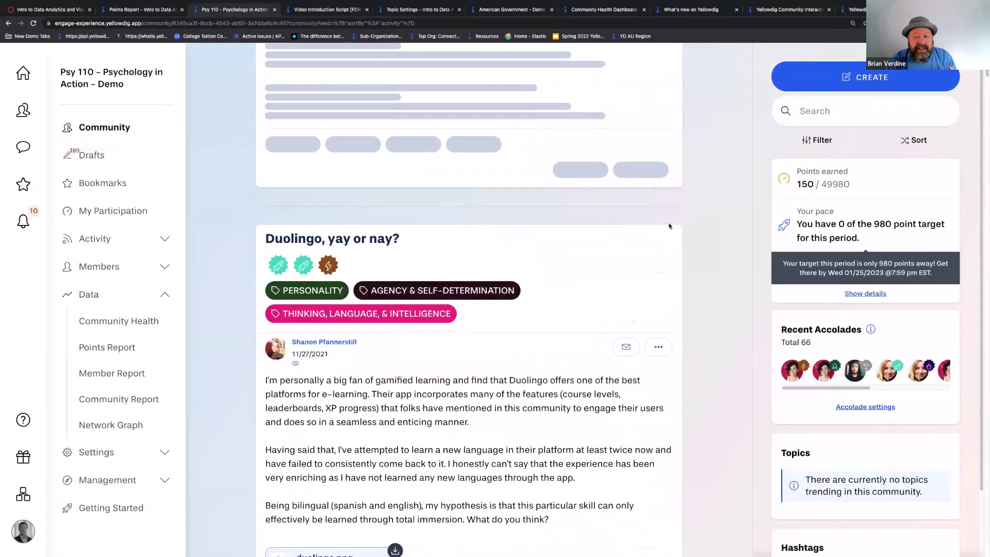
scroll(669, 226, "down", 20)
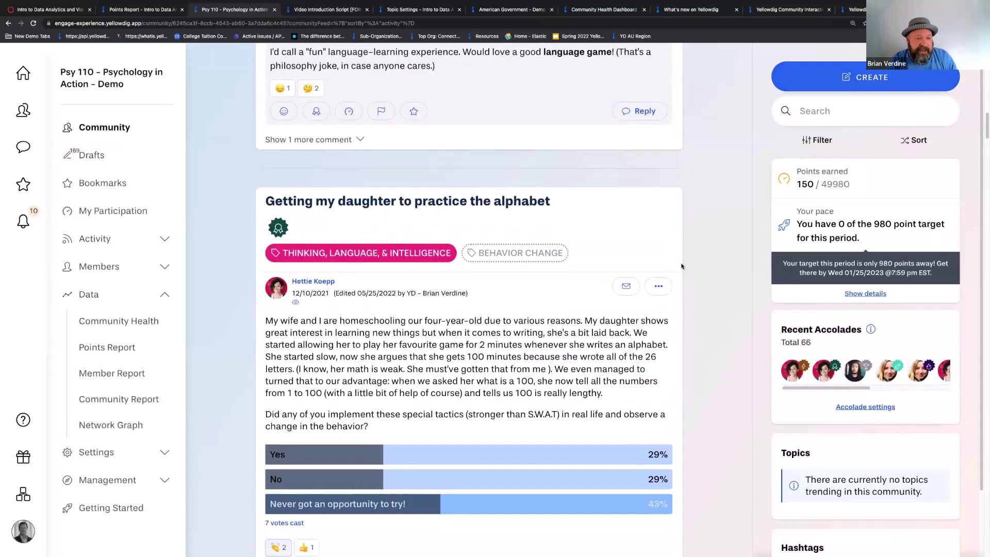
scroll(681, 266, "up", 20)
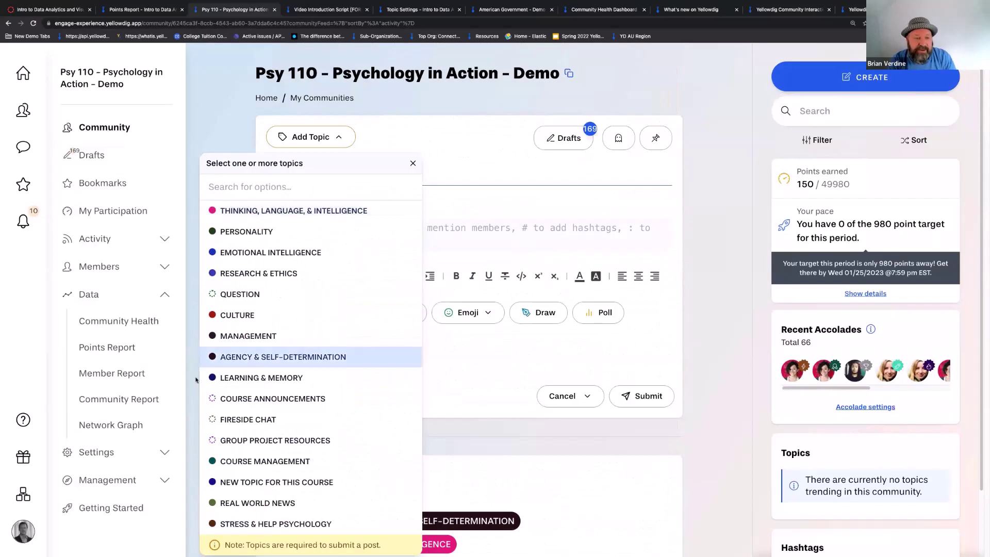
left_click(260, 398)
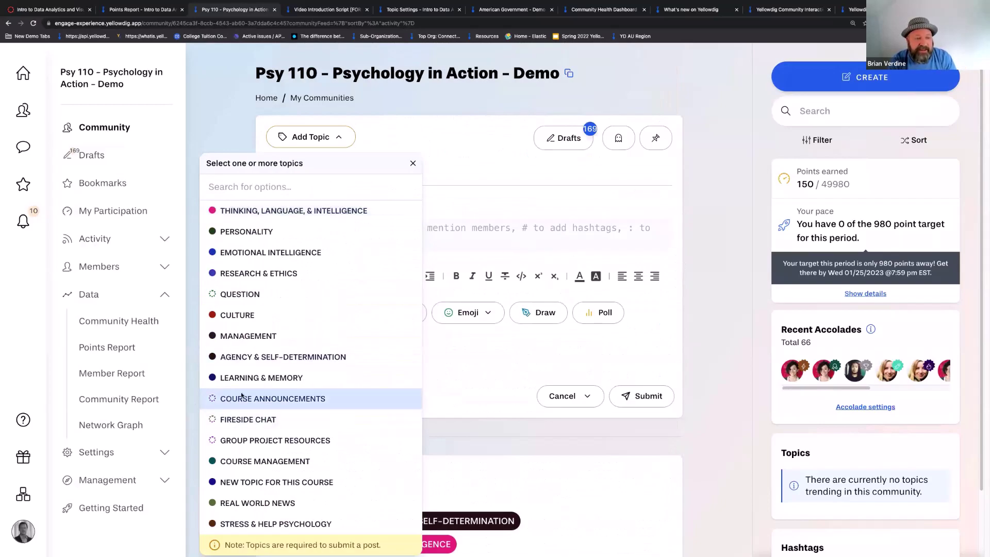
left_click(465, 370)
- View the video and audio recording options available for the new post
left_click(392, 338)
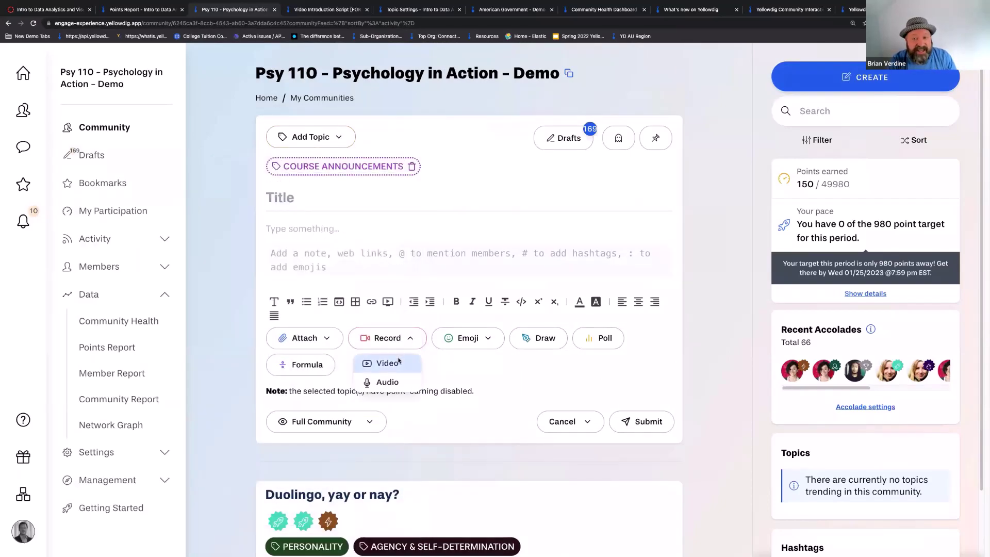
left_click(716, 278)
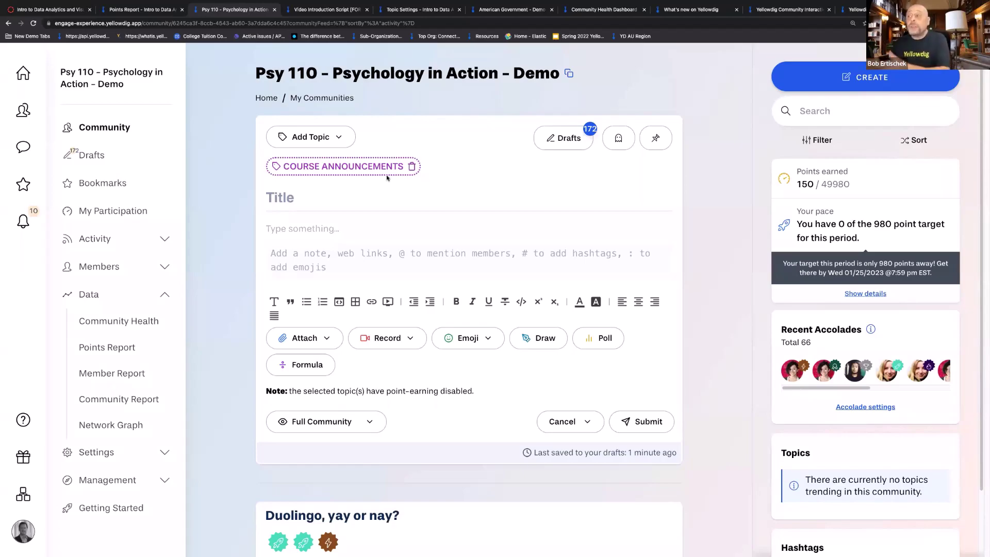
left_click(404, 338)
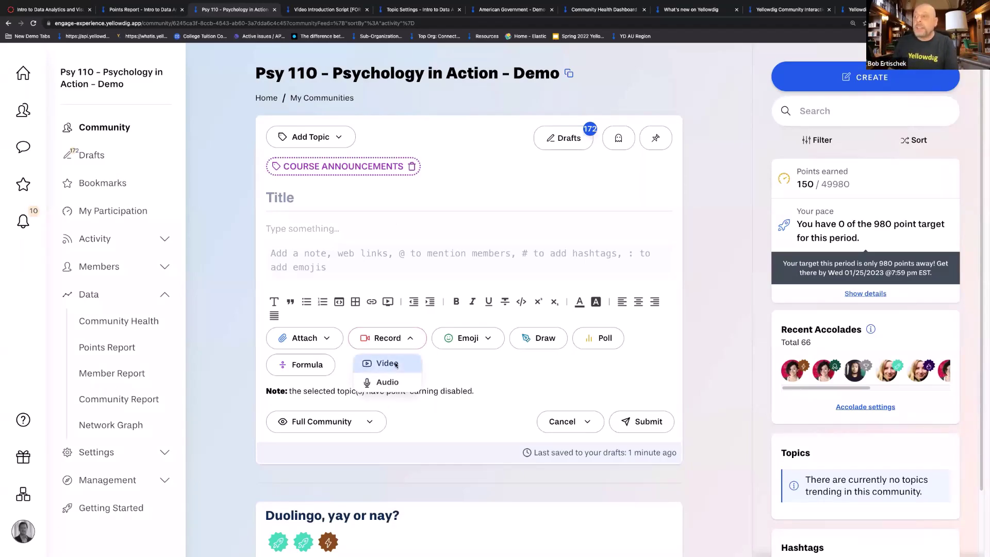
left_click(494, 374)
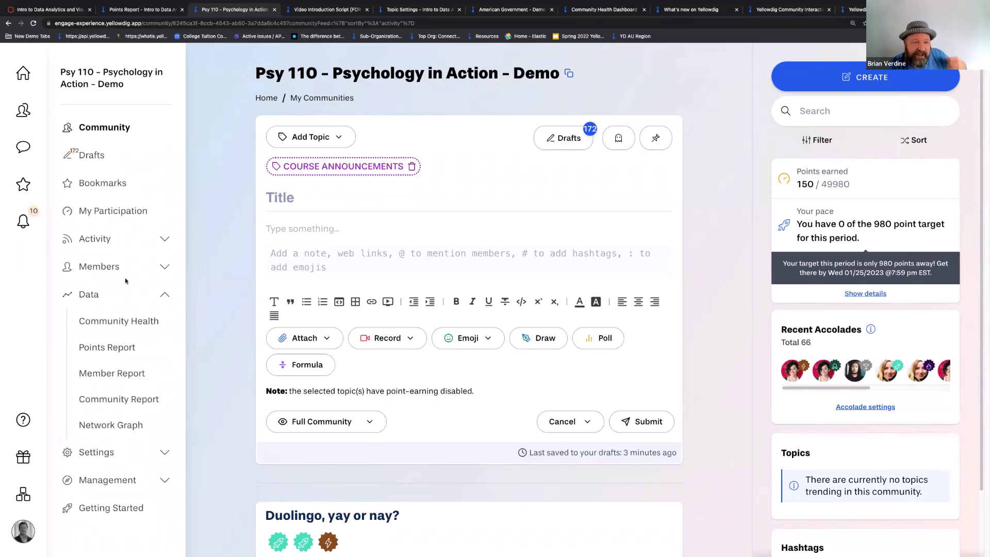
- Review the feed from the Duolingo post down to the poll and comments of the "Getting my daughter to practice the alphabet" post
scroll(685, 384, "down", 6)
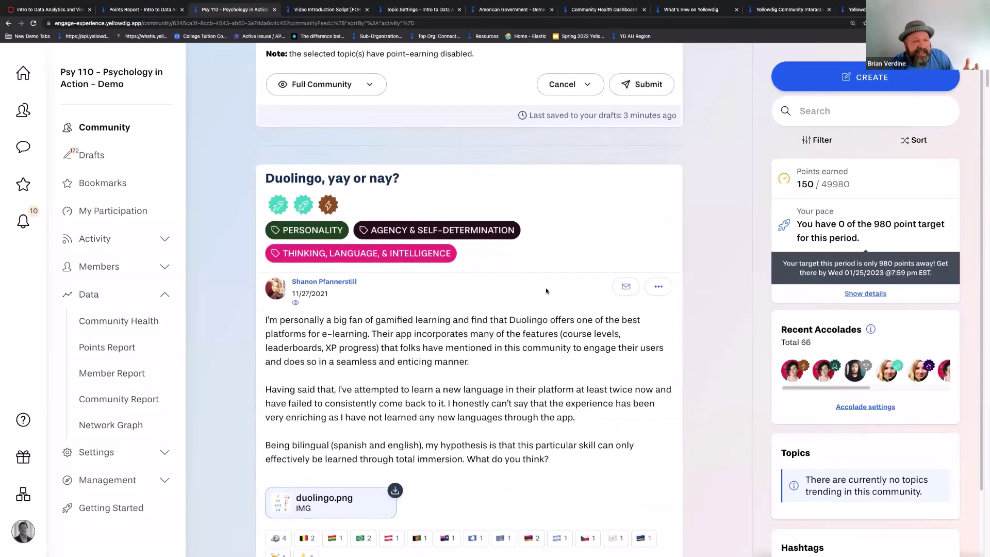
scroll(571, 355, "down", 7)
scroll(570, 356, "down", 10)
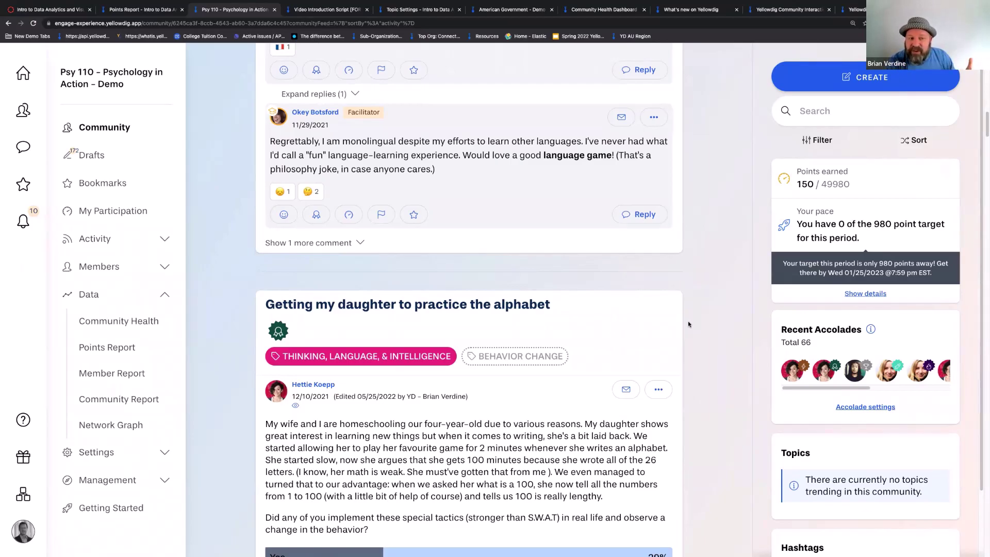
scroll(702, 324, "down", 3)
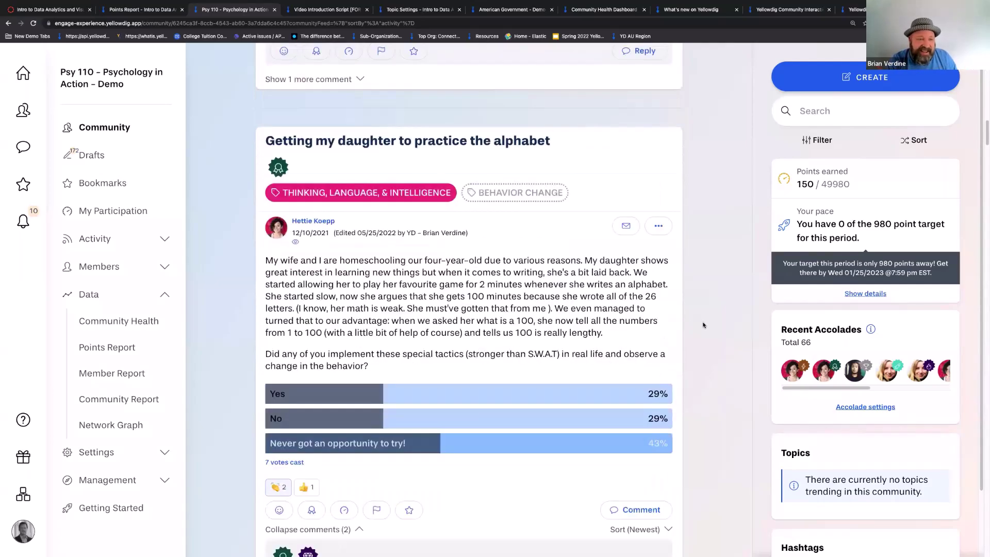
scroll(703, 325, "down", 3)
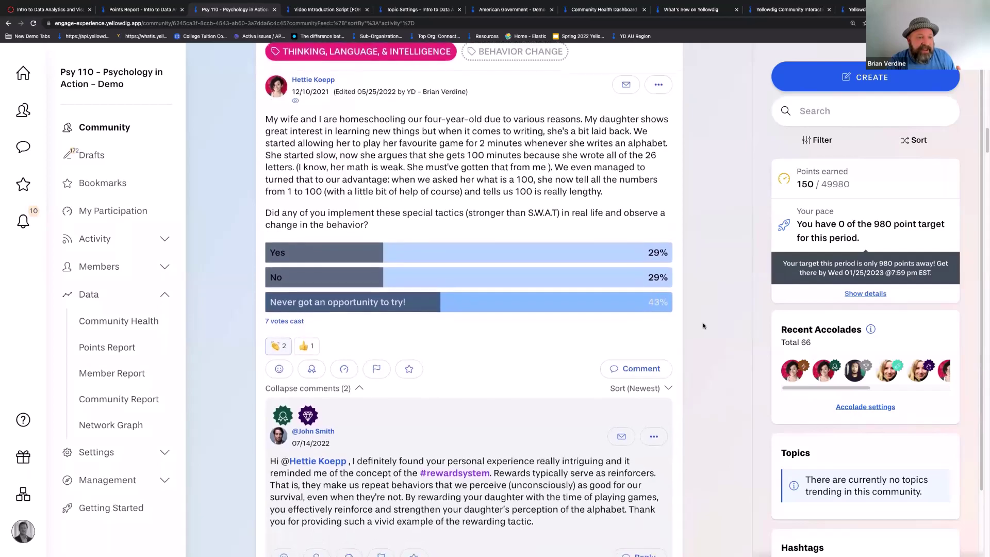
scroll(703, 325, "up", 2)
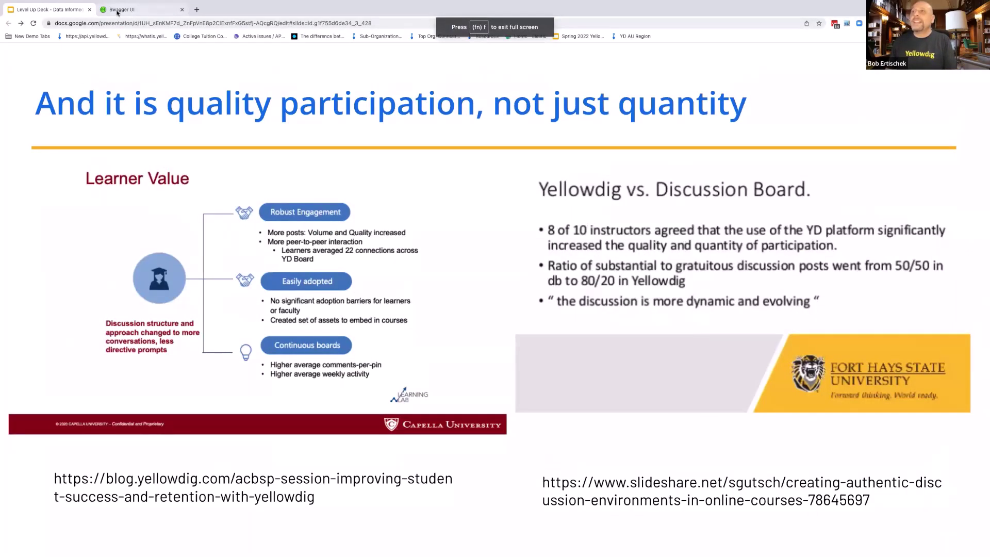
- Switch to the Yellowdig Engage API documentation in Swagger UI, enlarge the page, and look through its endpoints and models
left_click(118, 10)
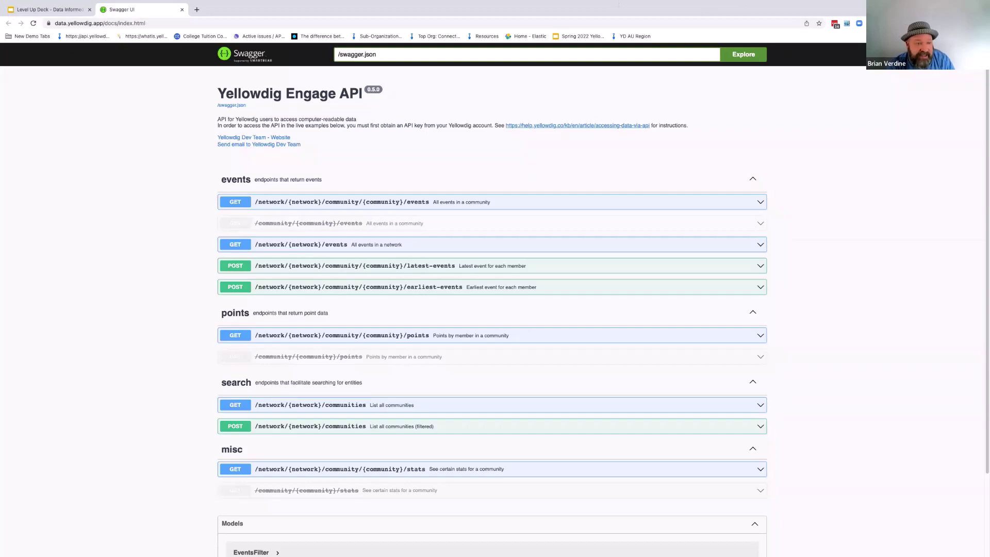
left_click(983, 23)
left_click(957, 133)
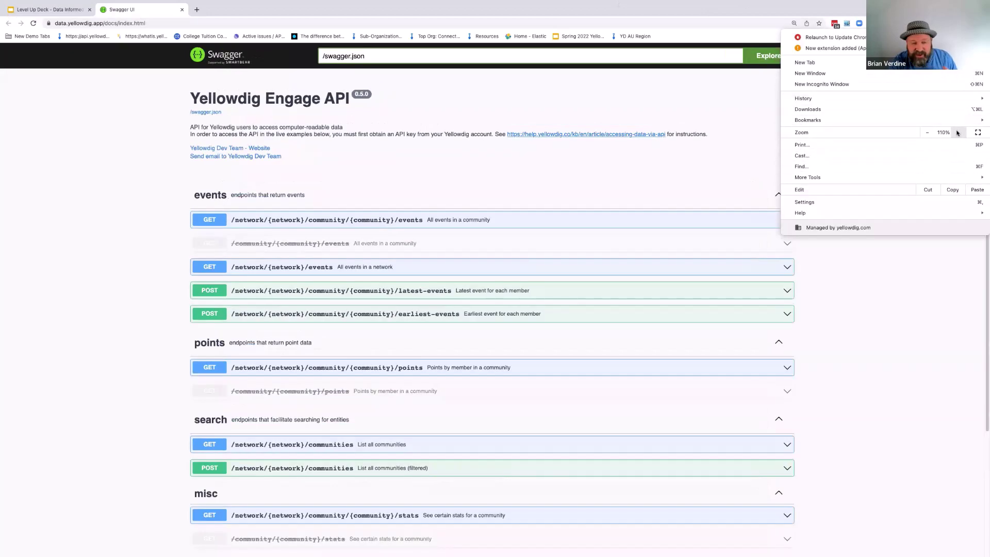
left_click(958, 133)
left_click(957, 133)
left_click(543, 227)
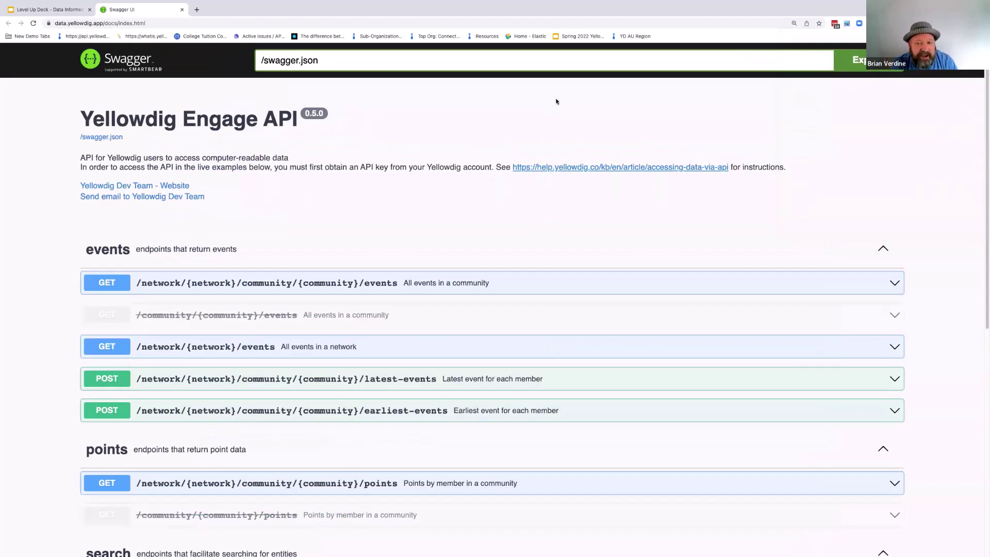
scroll(472, 201, "down", 5)
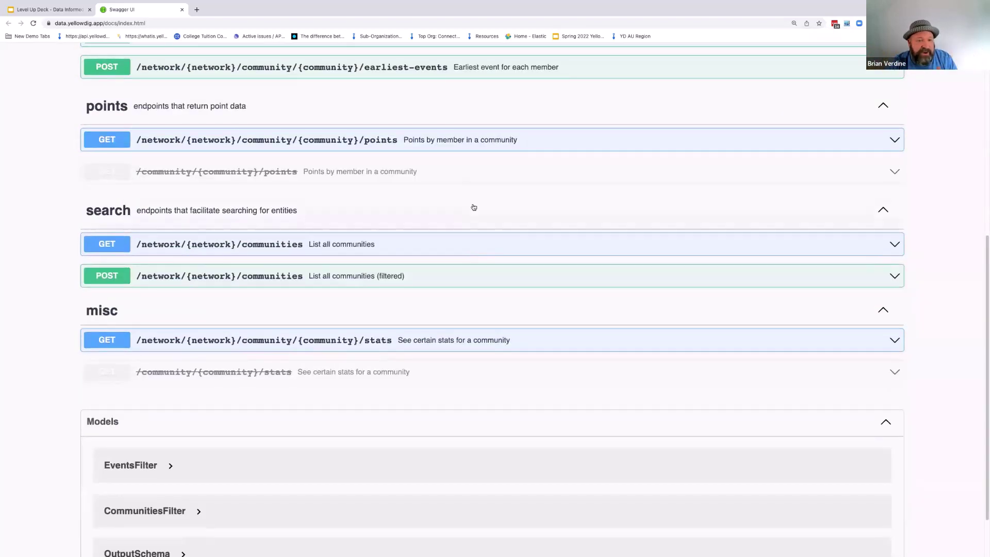
scroll(473, 209, "up", 5)
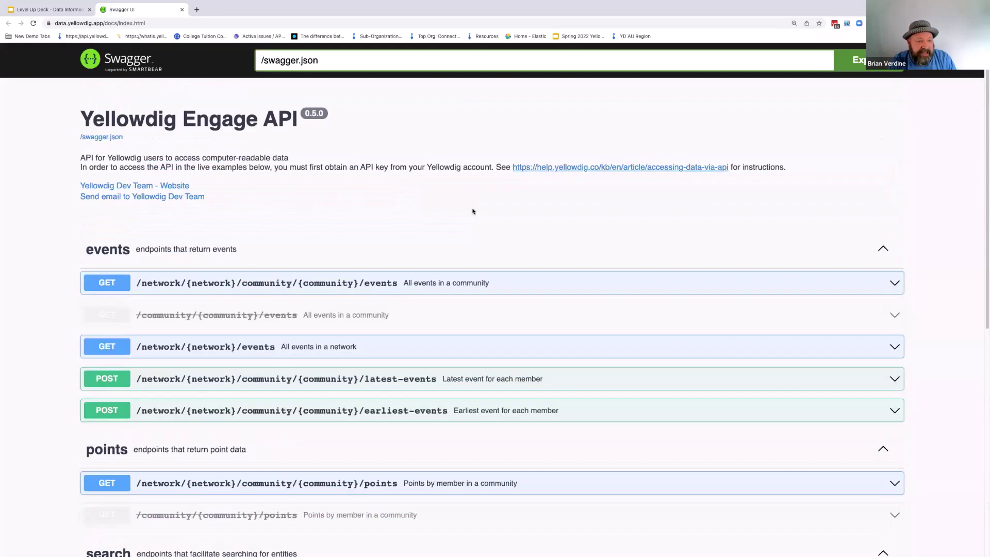